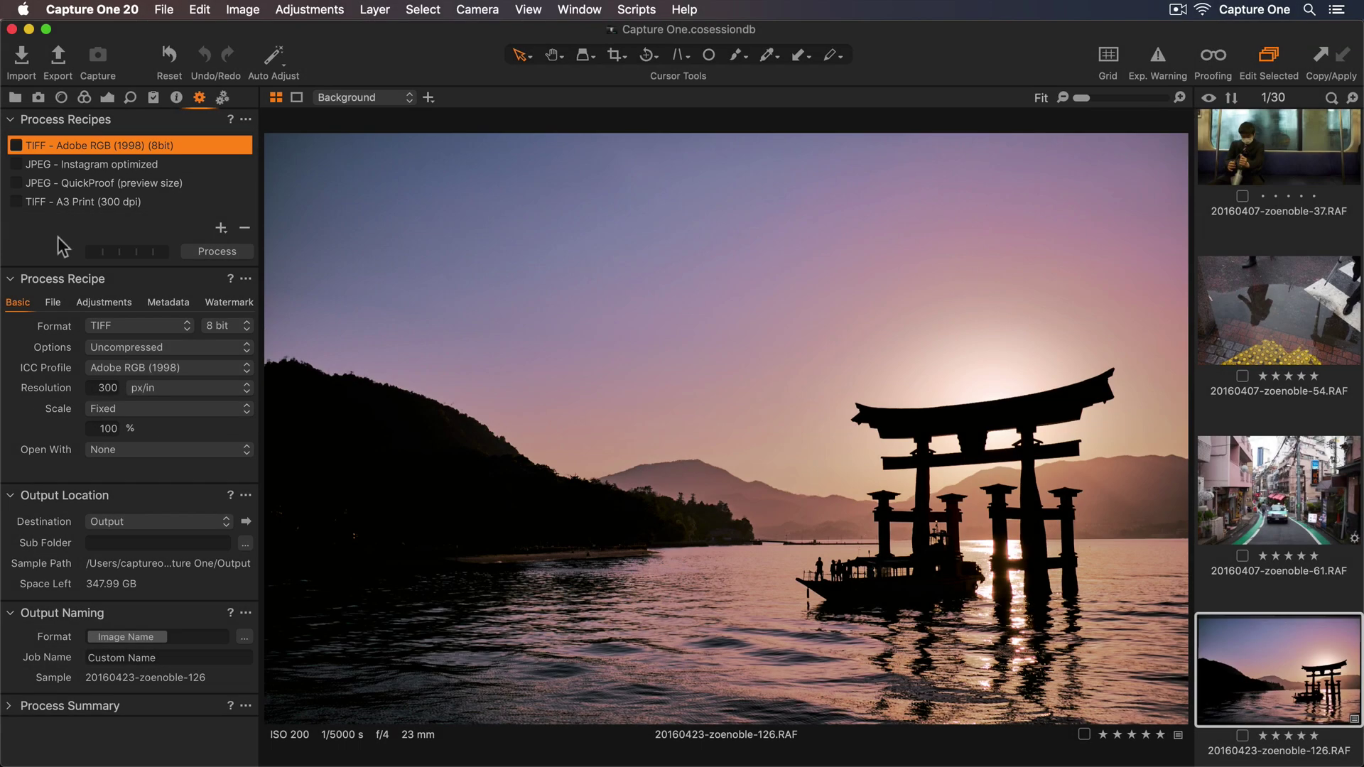
Step: Show the TIFF - A3 Print (300 dpi) recipe's settings and untick the JPEG - QuickProof recipe
click(164, 202)
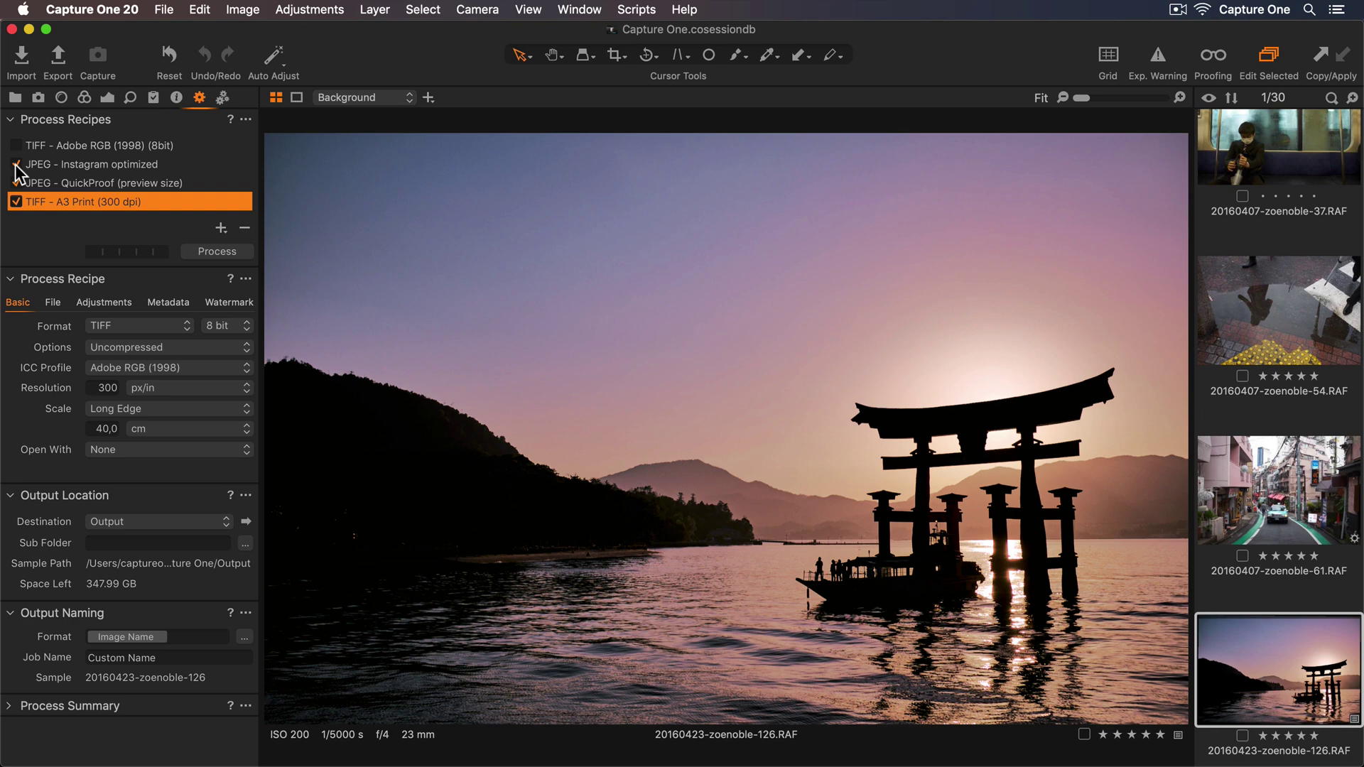
click(15, 183)
Step: Add a recipe named Instagram that outputs JPEG with the sRGB Color Space Profile
click(221, 227)
text(Instagram)
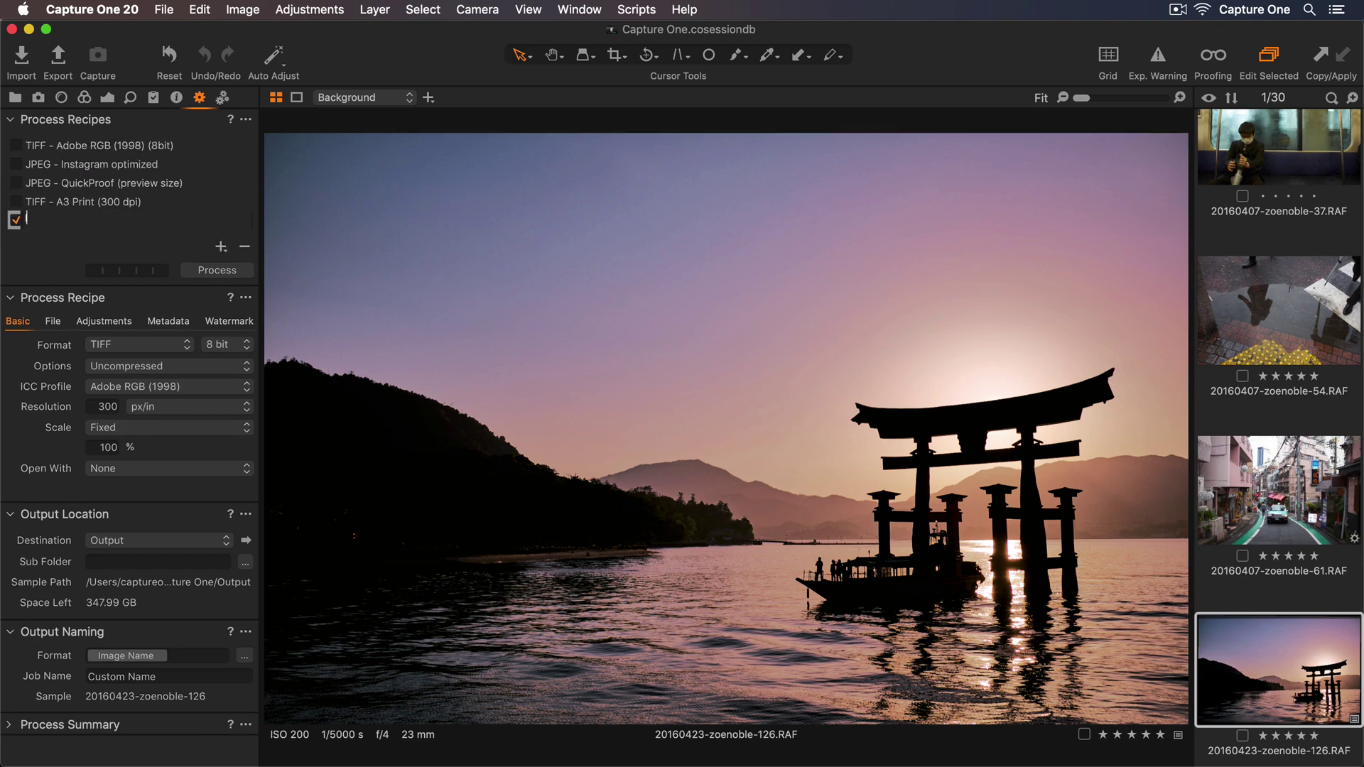
key(Return)
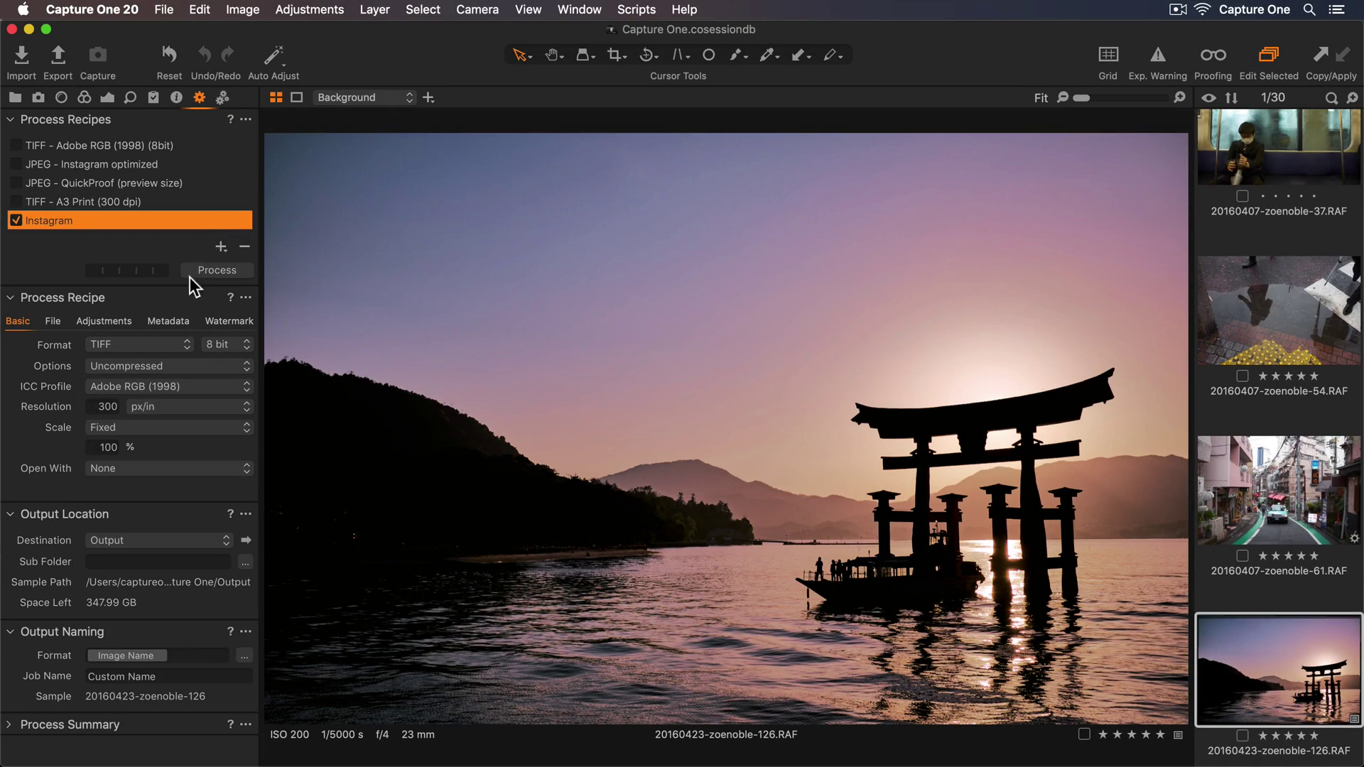
click(185, 345)
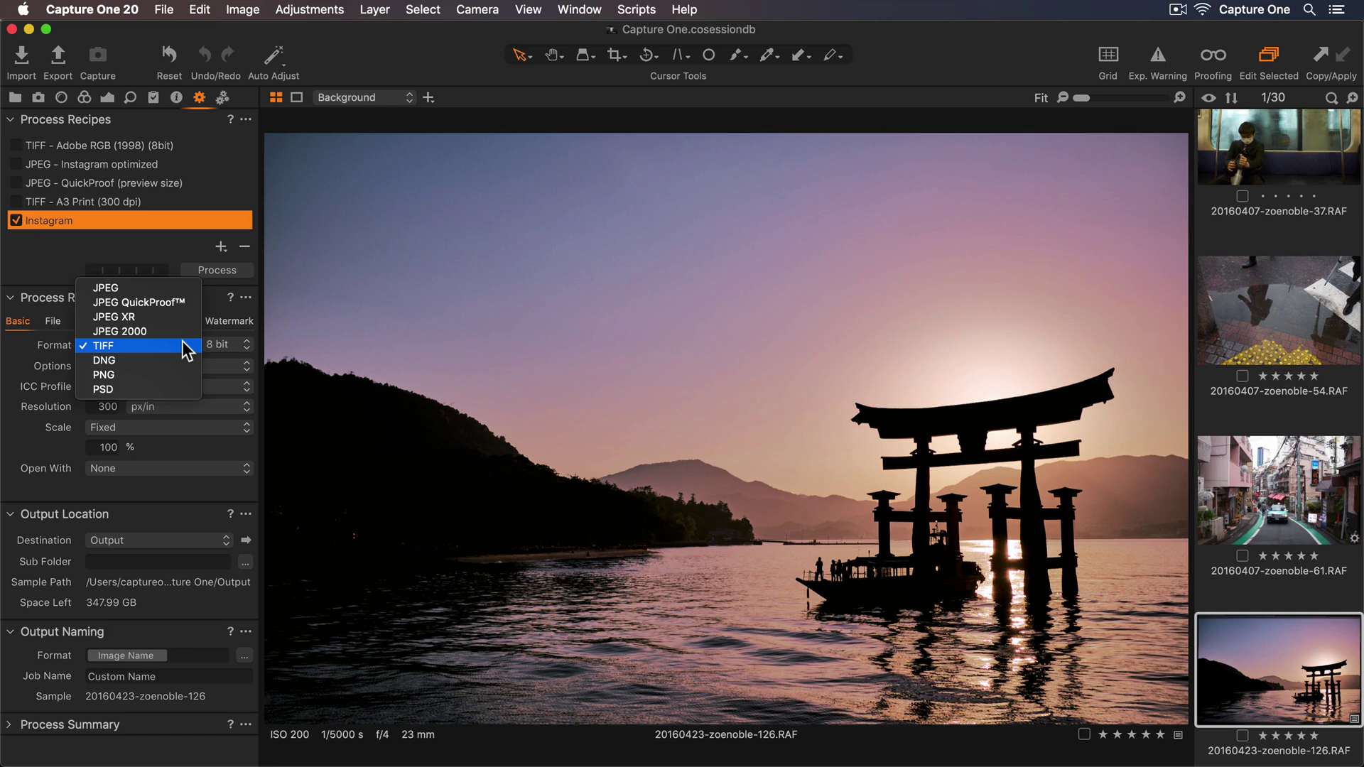
click(180, 287)
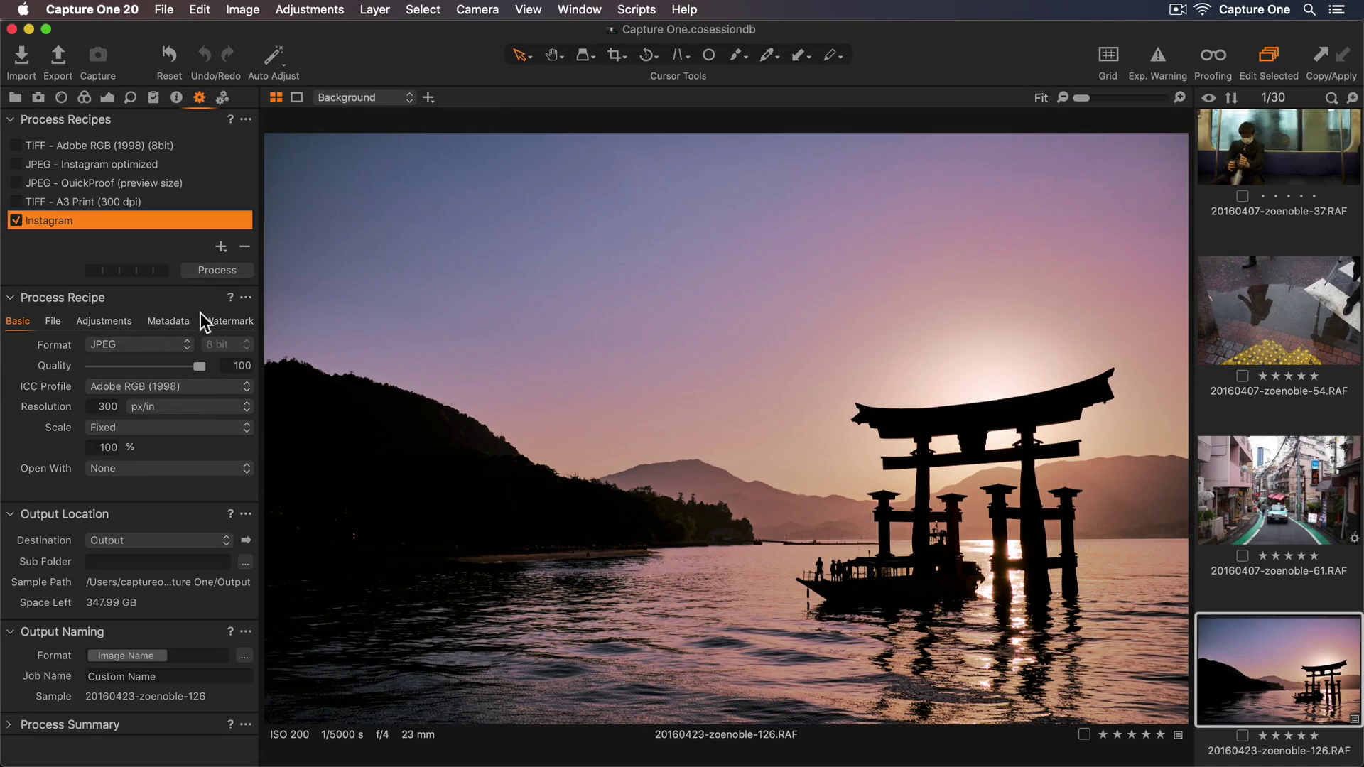
click(217, 385)
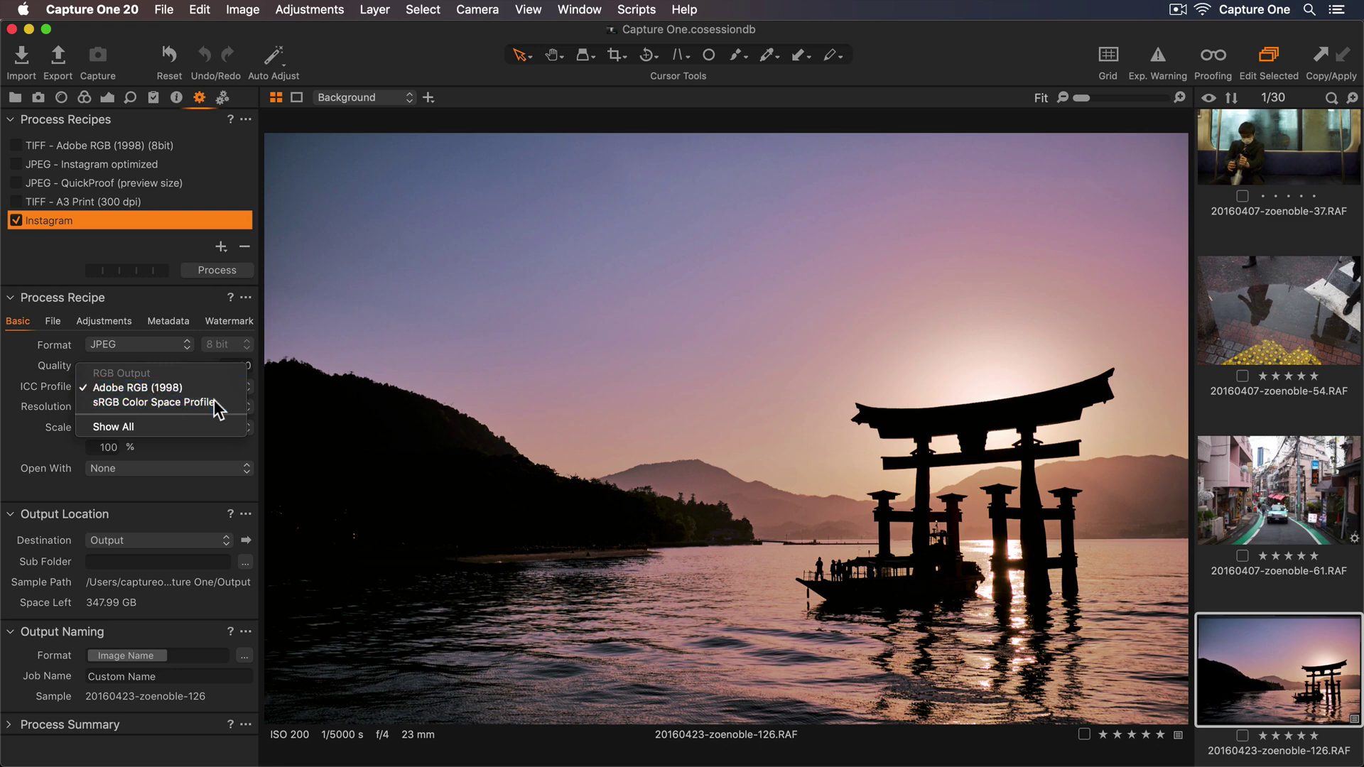
click(215, 401)
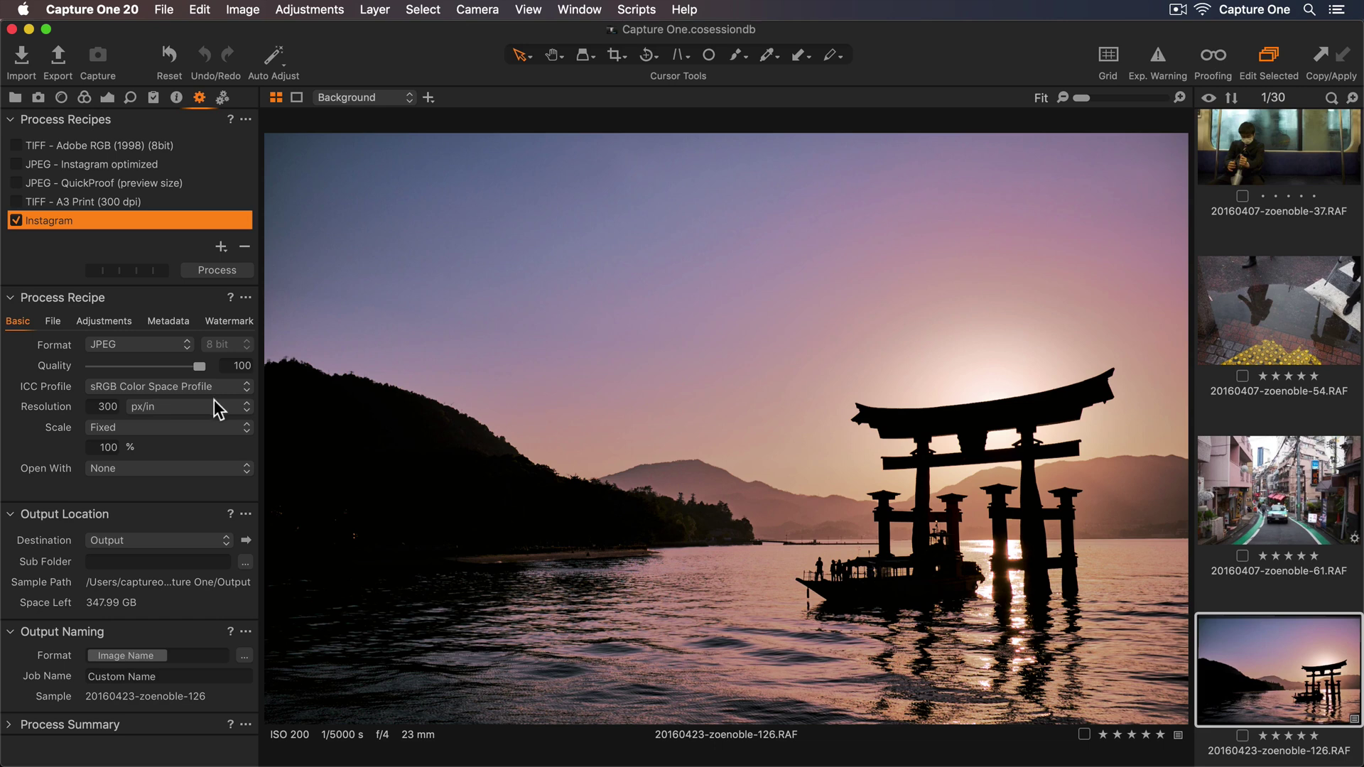
Step: Scale the Instagram recipe's output by width to 1080 px
click(214, 426)
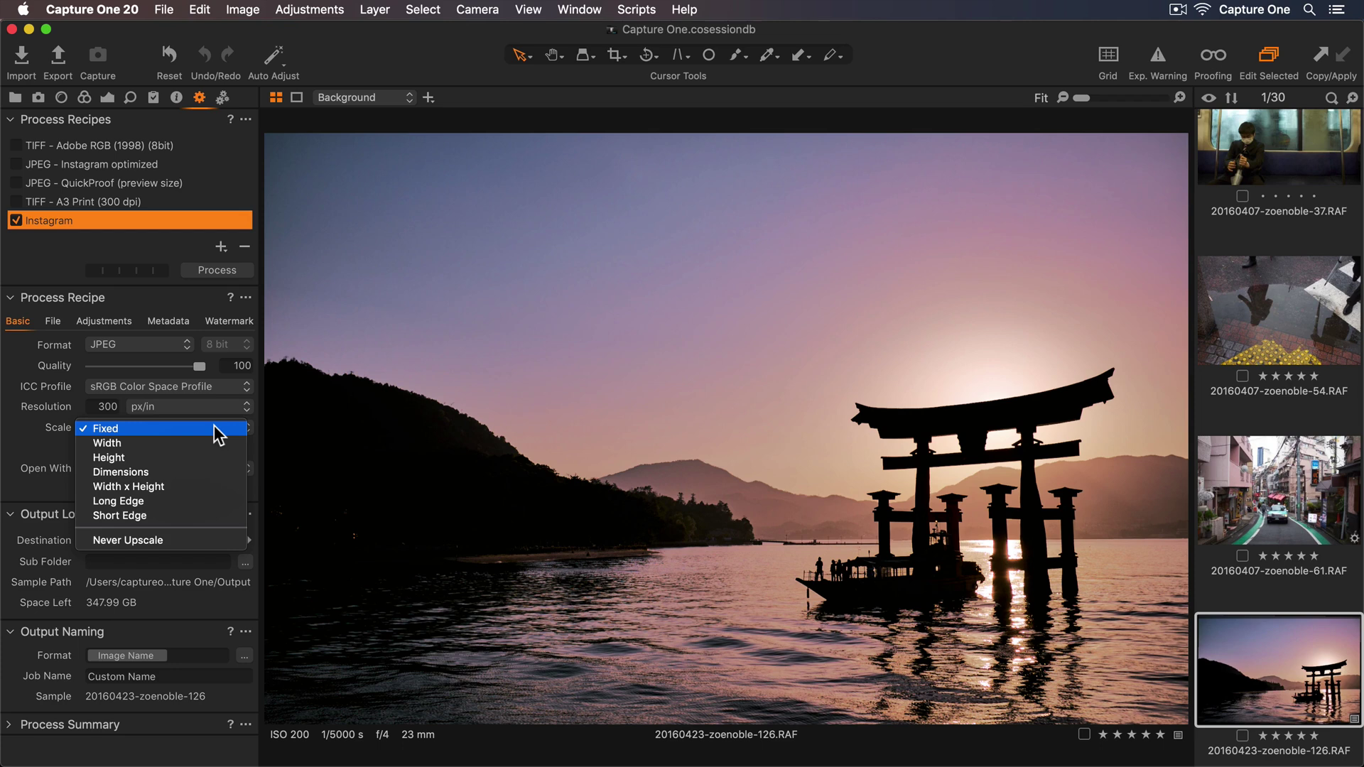
click(215, 442)
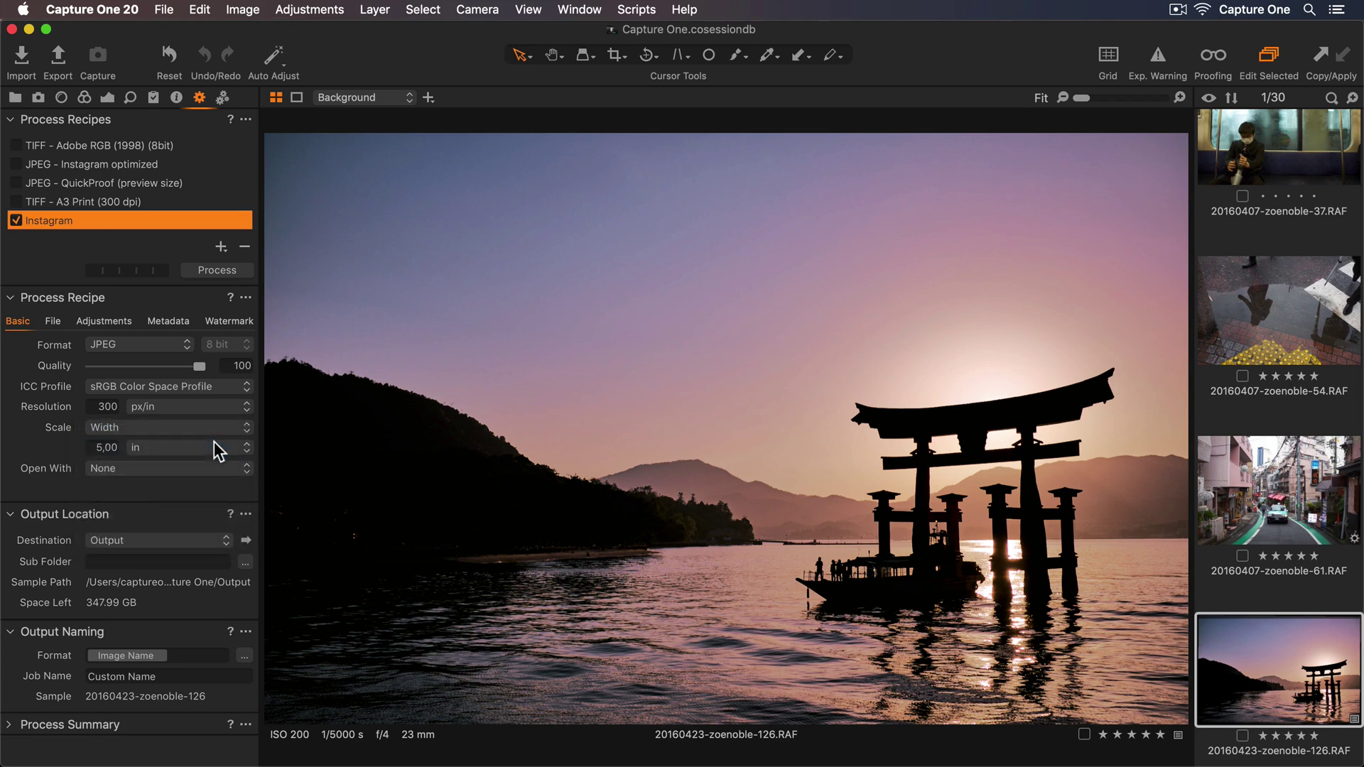
click(217, 450)
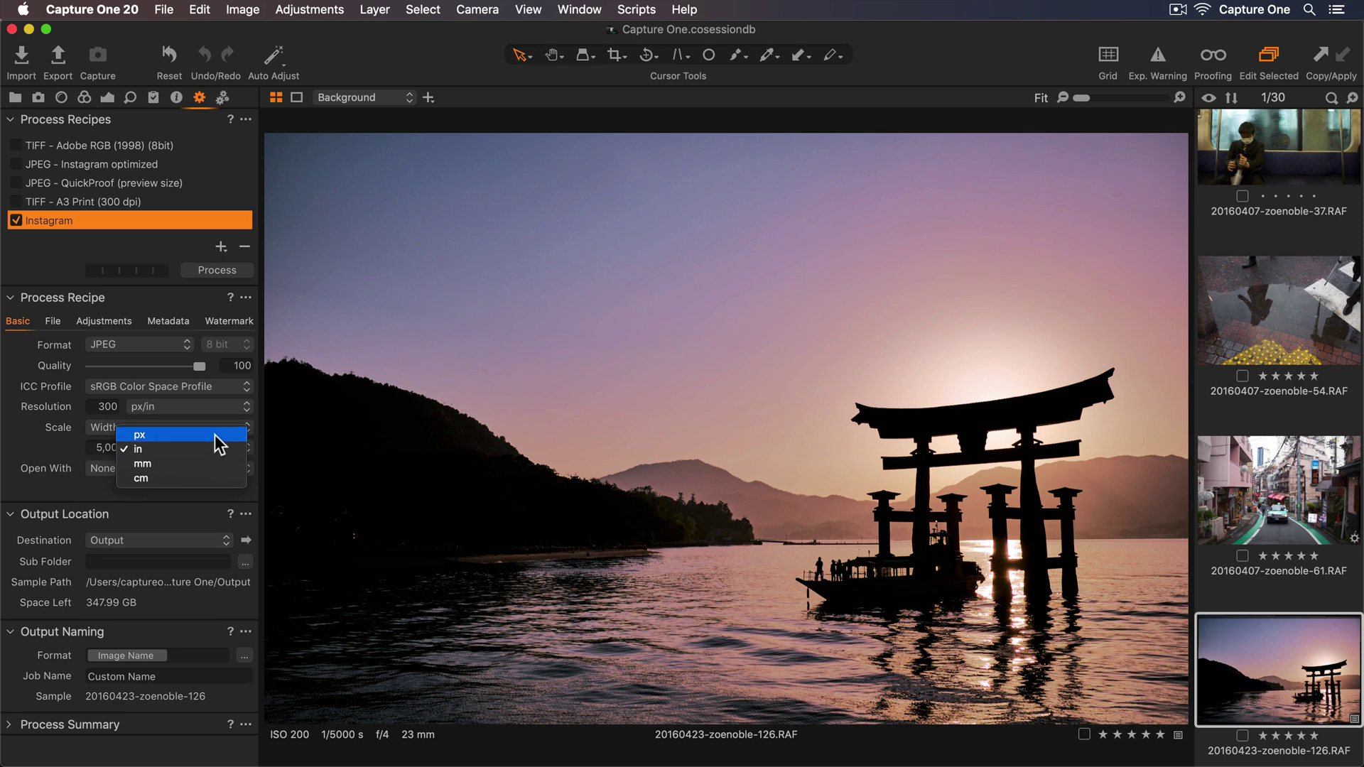
click(214, 434)
double_click(93, 442)
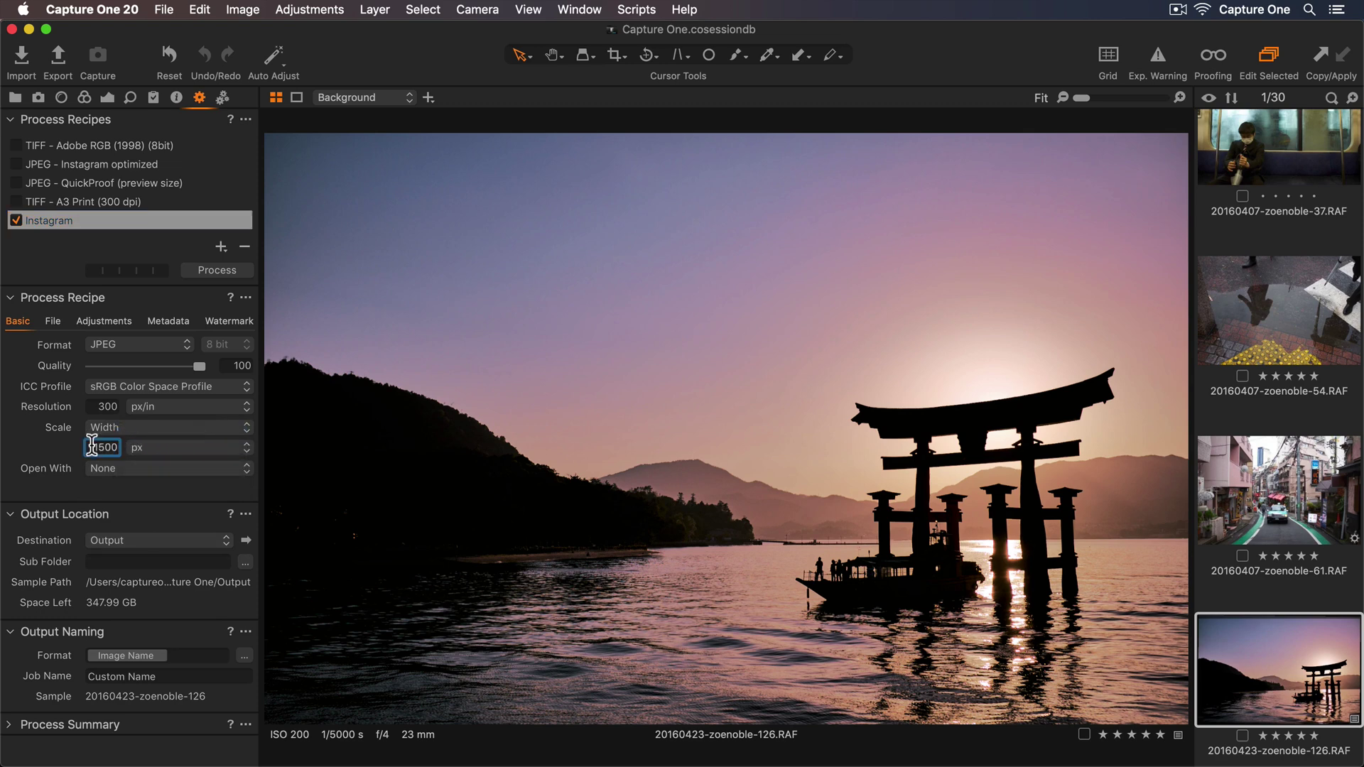
text(1080)
key(Return)
Step: Set the Instagram recipe's root folder to Dropbox with an 'Instagram Photos' sub folder
click(54, 322)
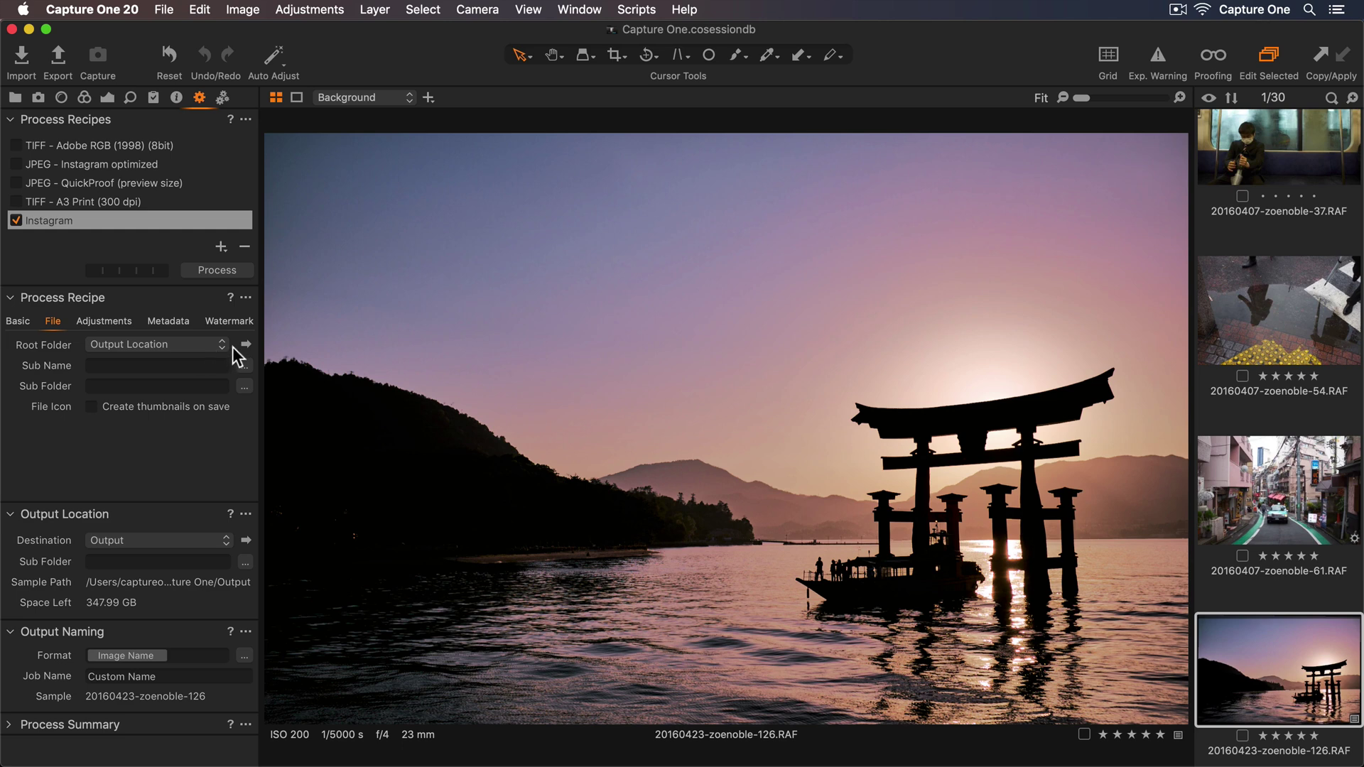
click(245, 347)
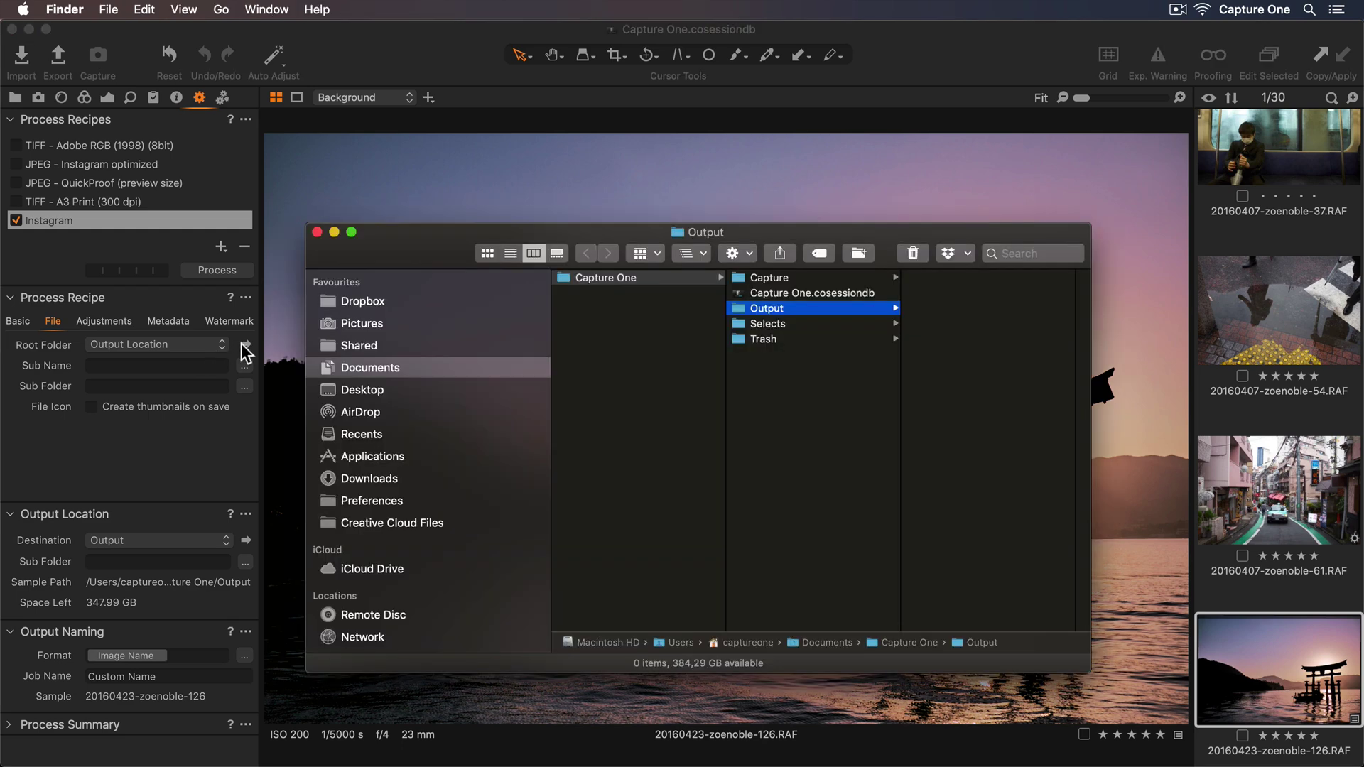
click(317, 233)
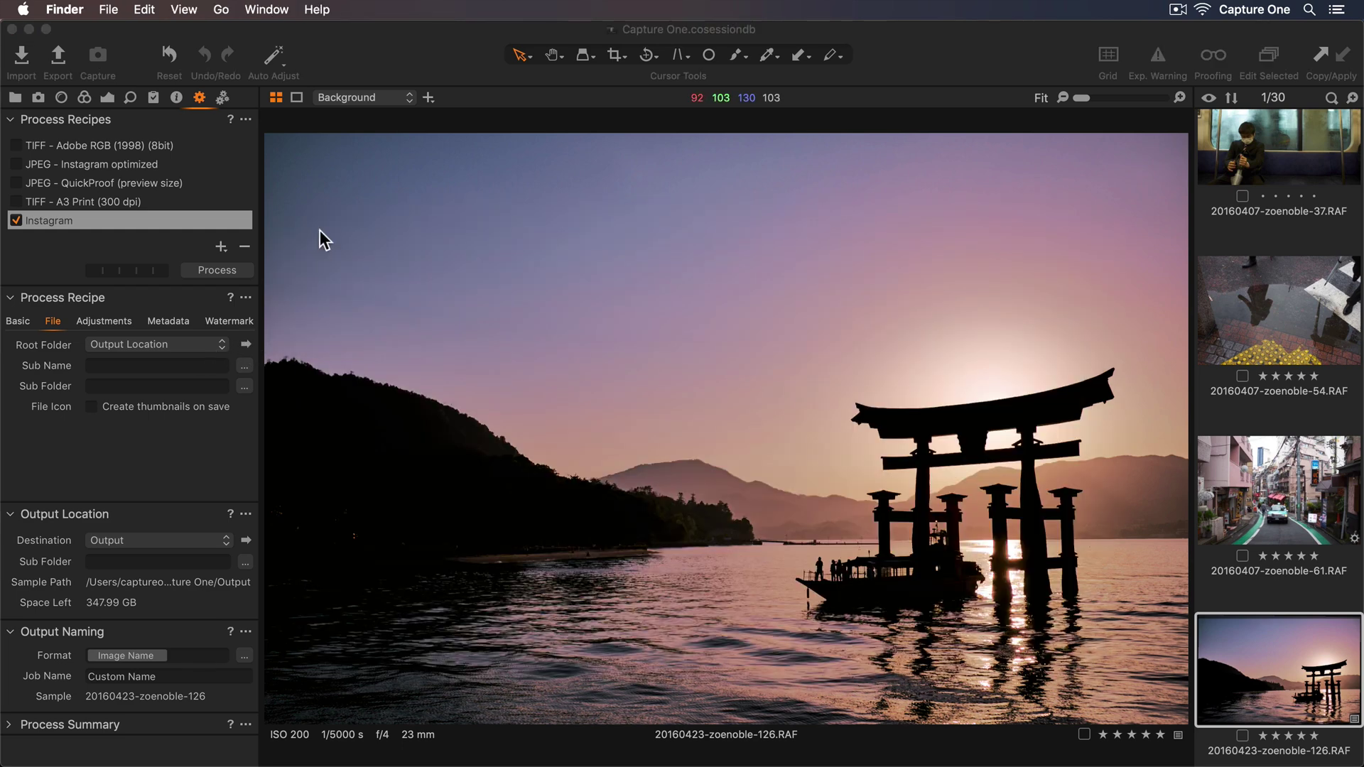
click(211, 348)
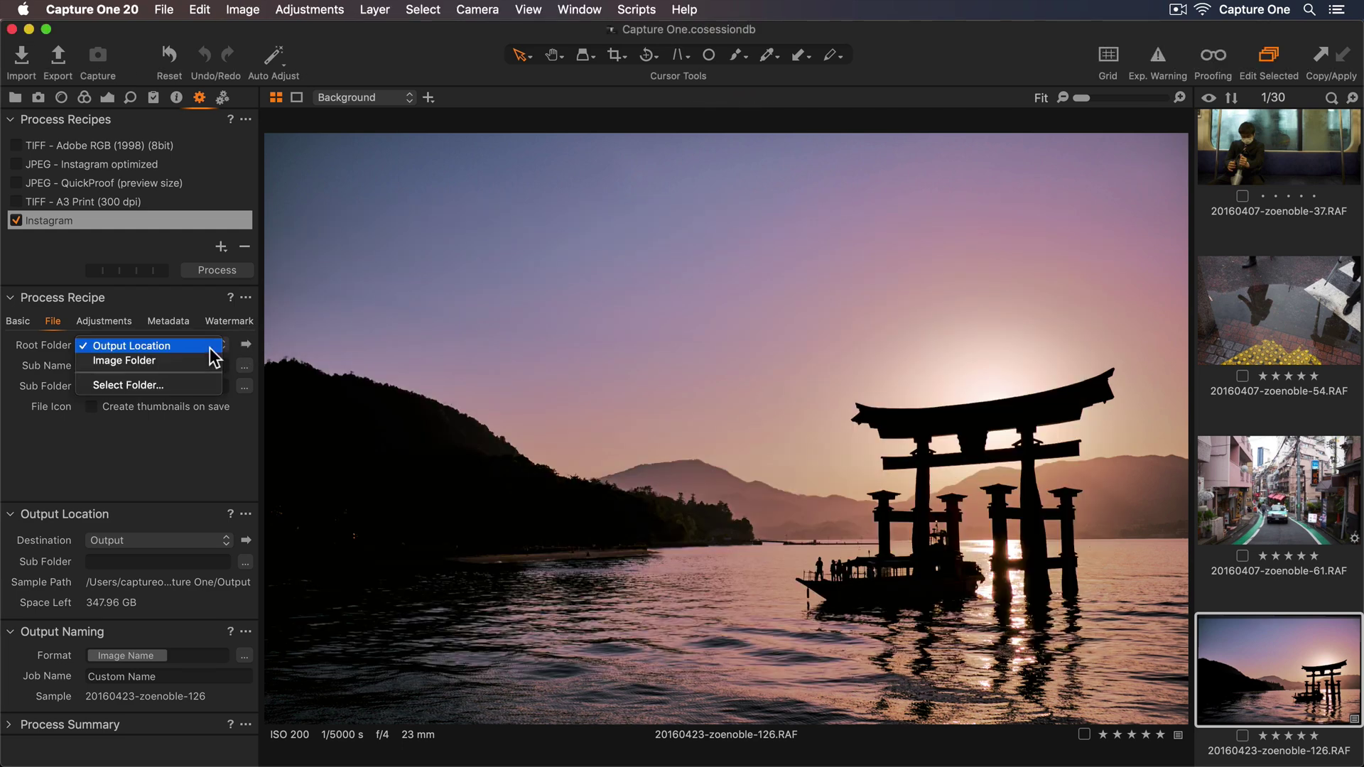
click(206, 386)
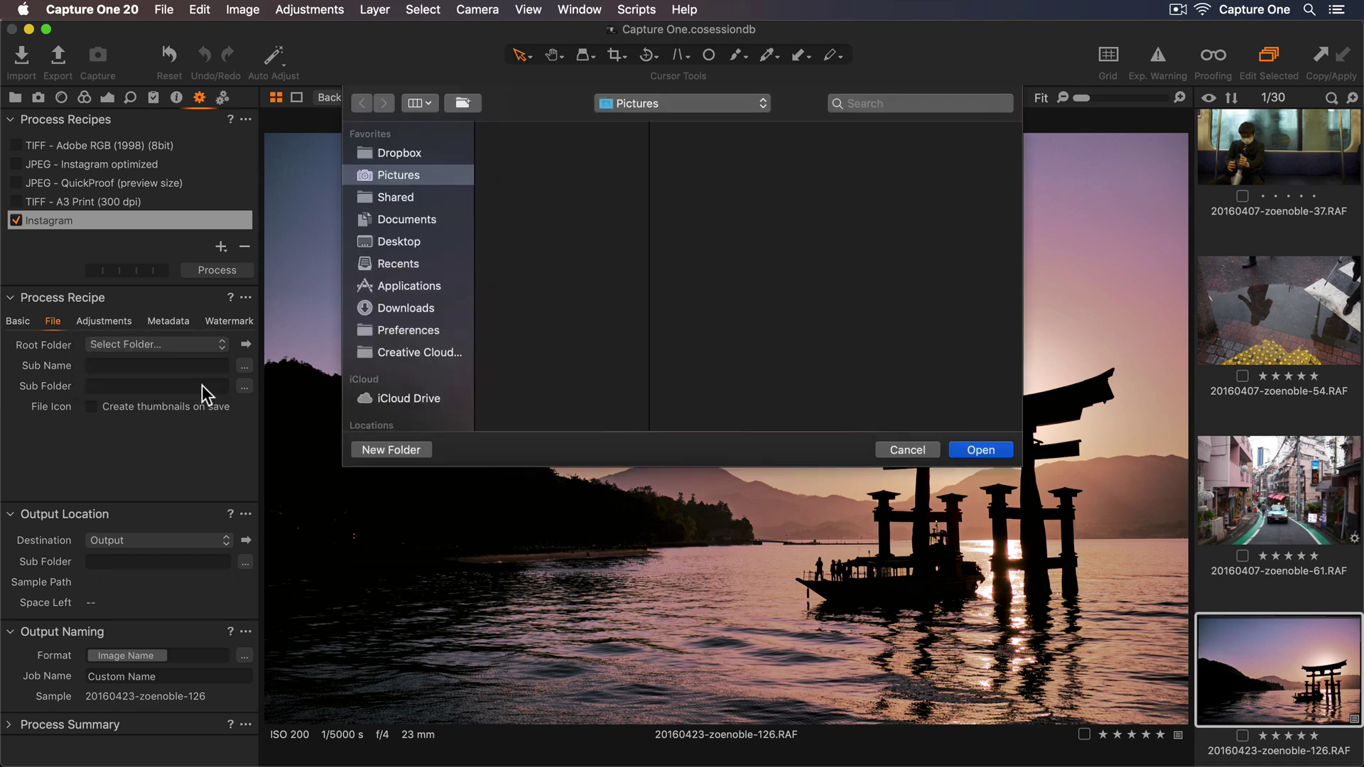
click(419, 152)
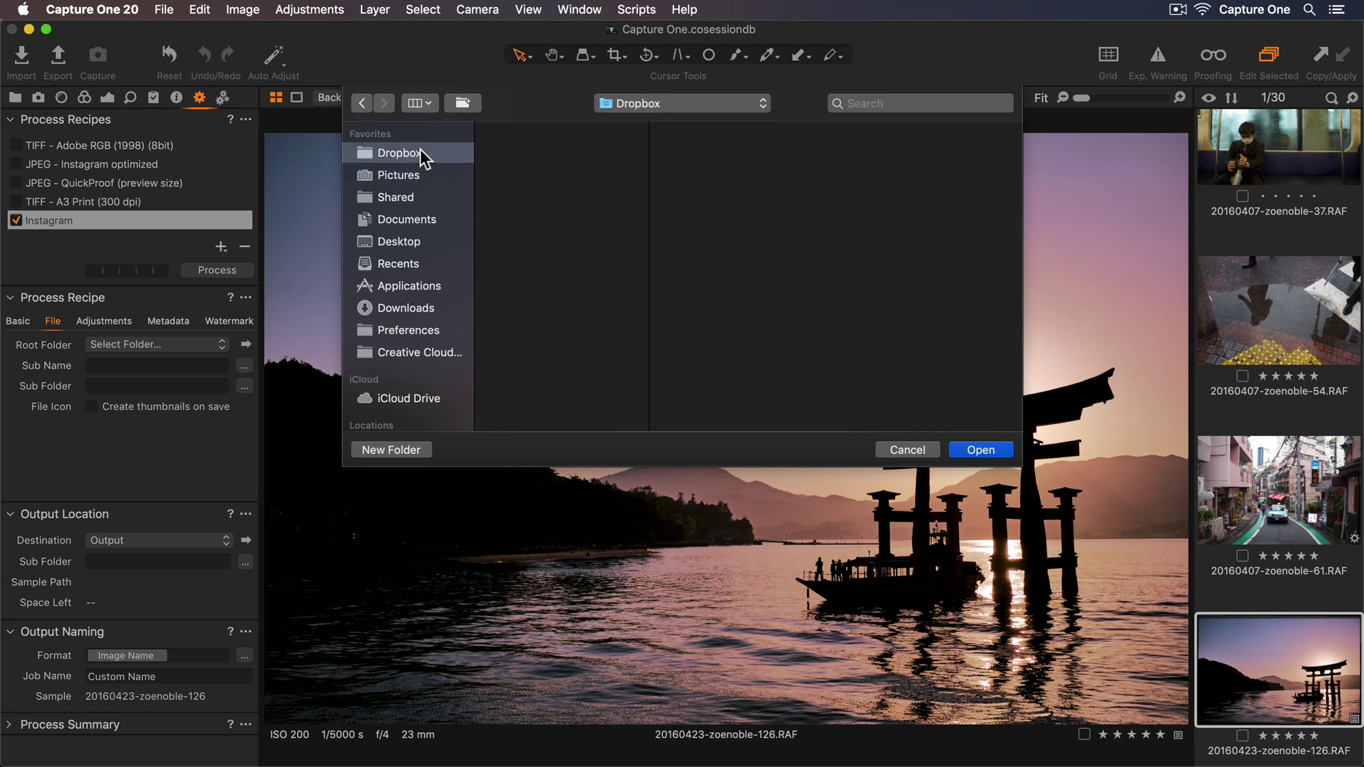
key(Return)
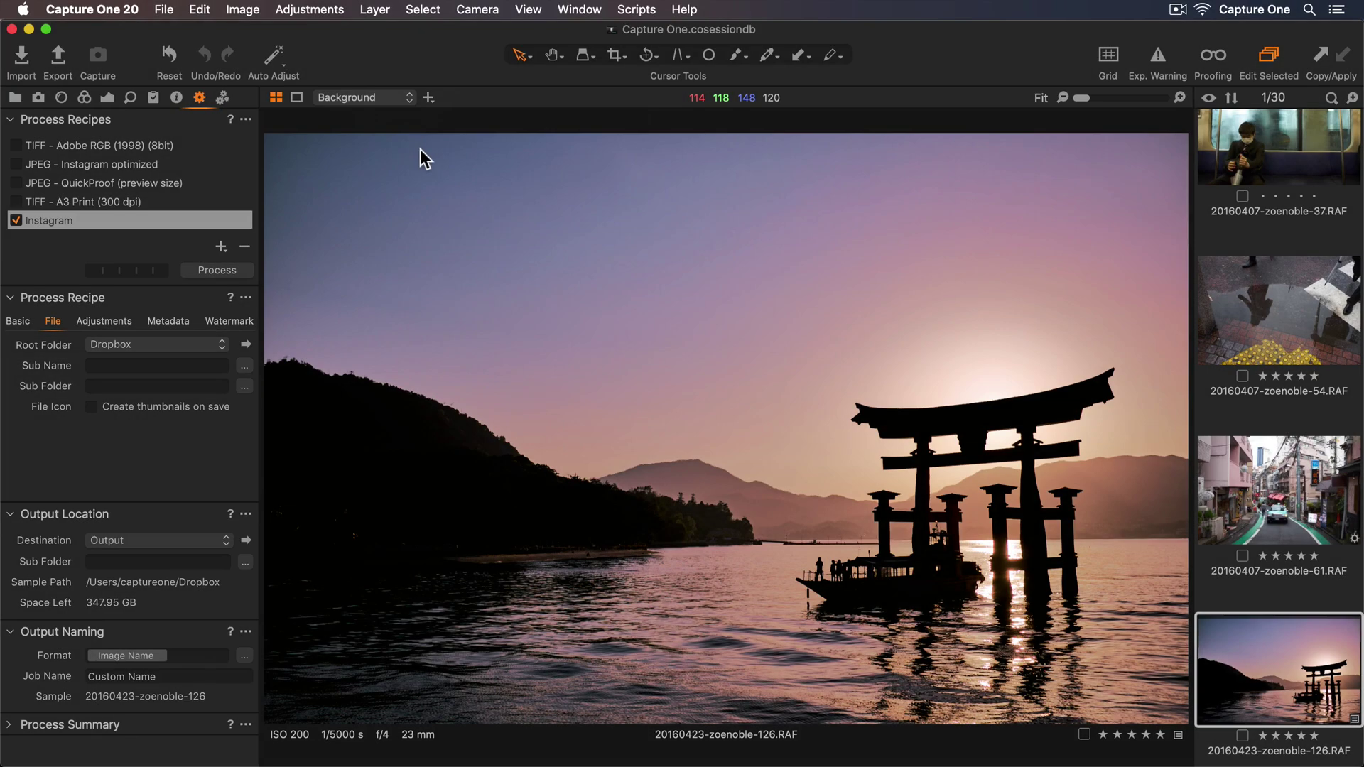
click(205, 384)
text(Instagram Photos)
key(Return)
Step: Apply Output Sharpening for Screen at Amount 206, judged at 100% with proofing on
click(118, 321)
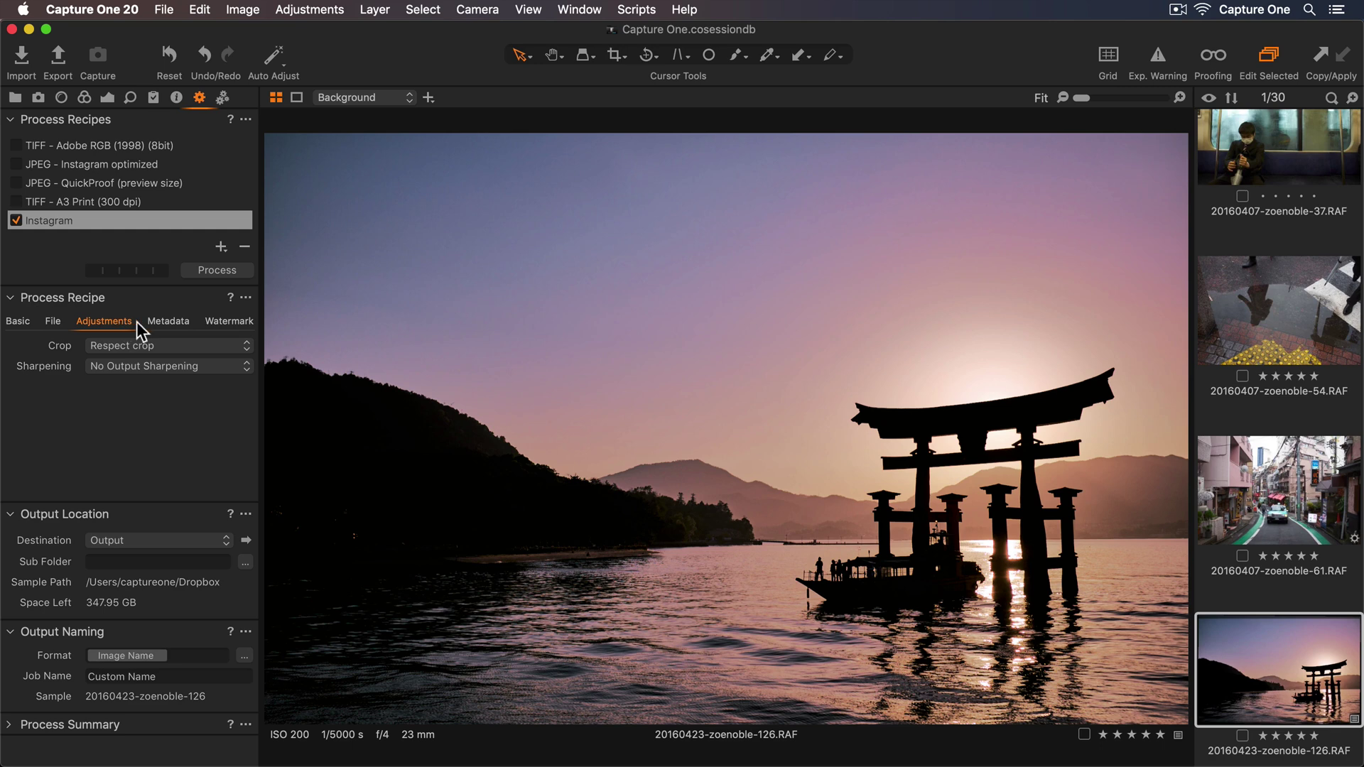
click(213, 364)
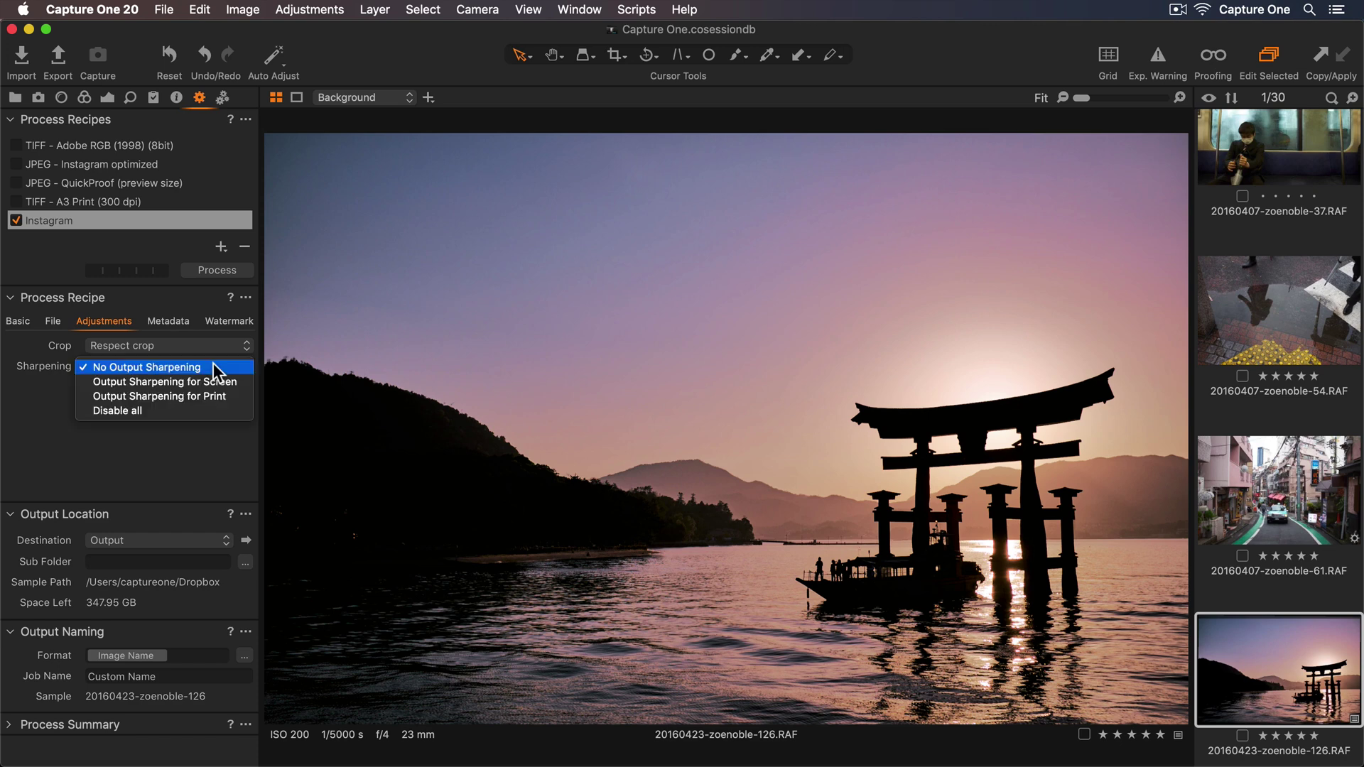
click(220, 383)
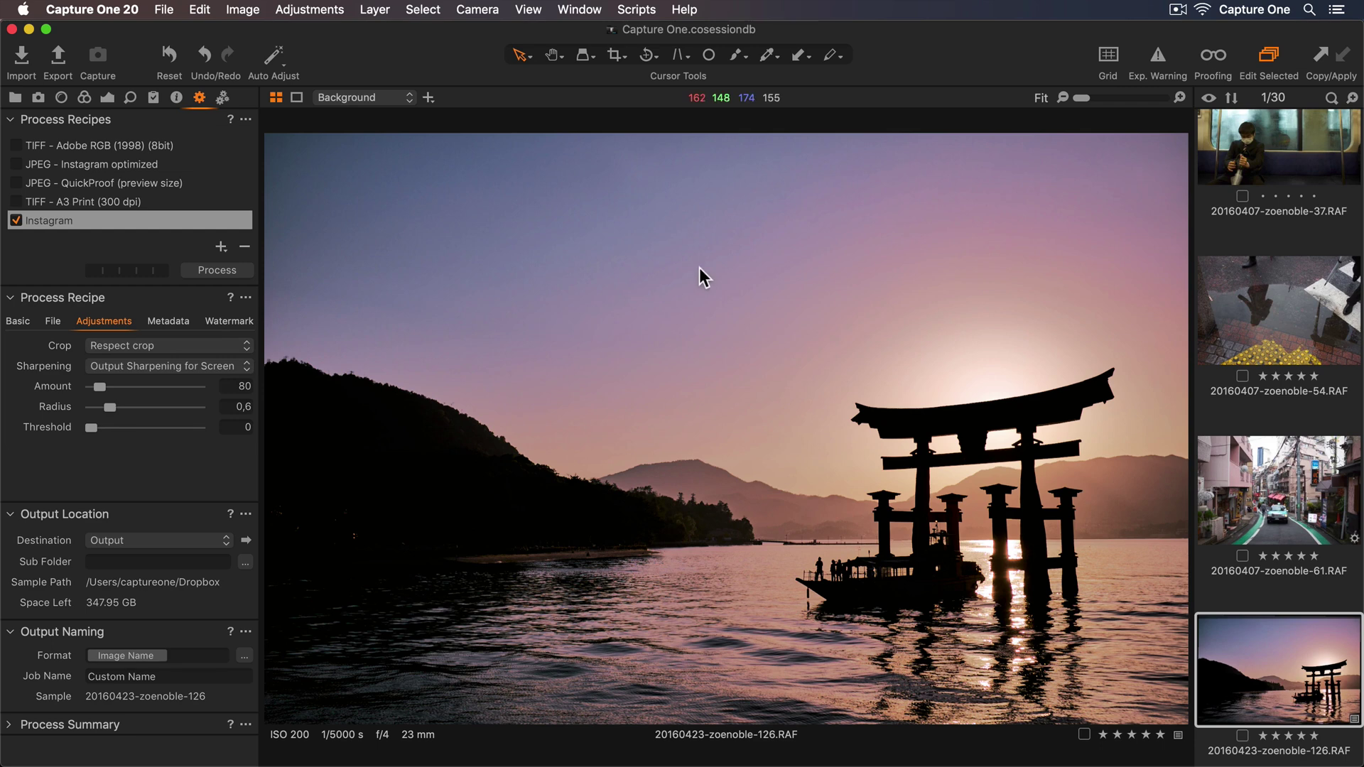
drag(1081, 95, 1123, 96)
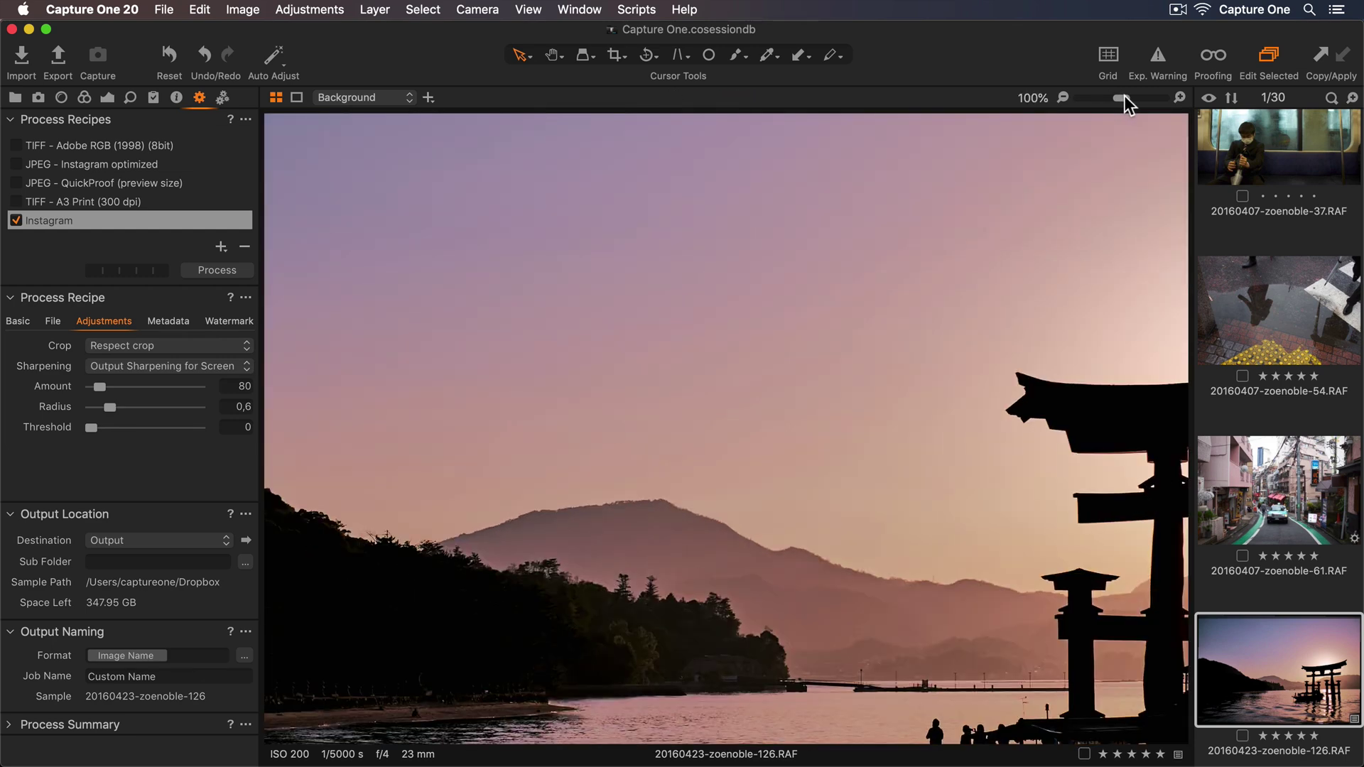
click(1215, 57)
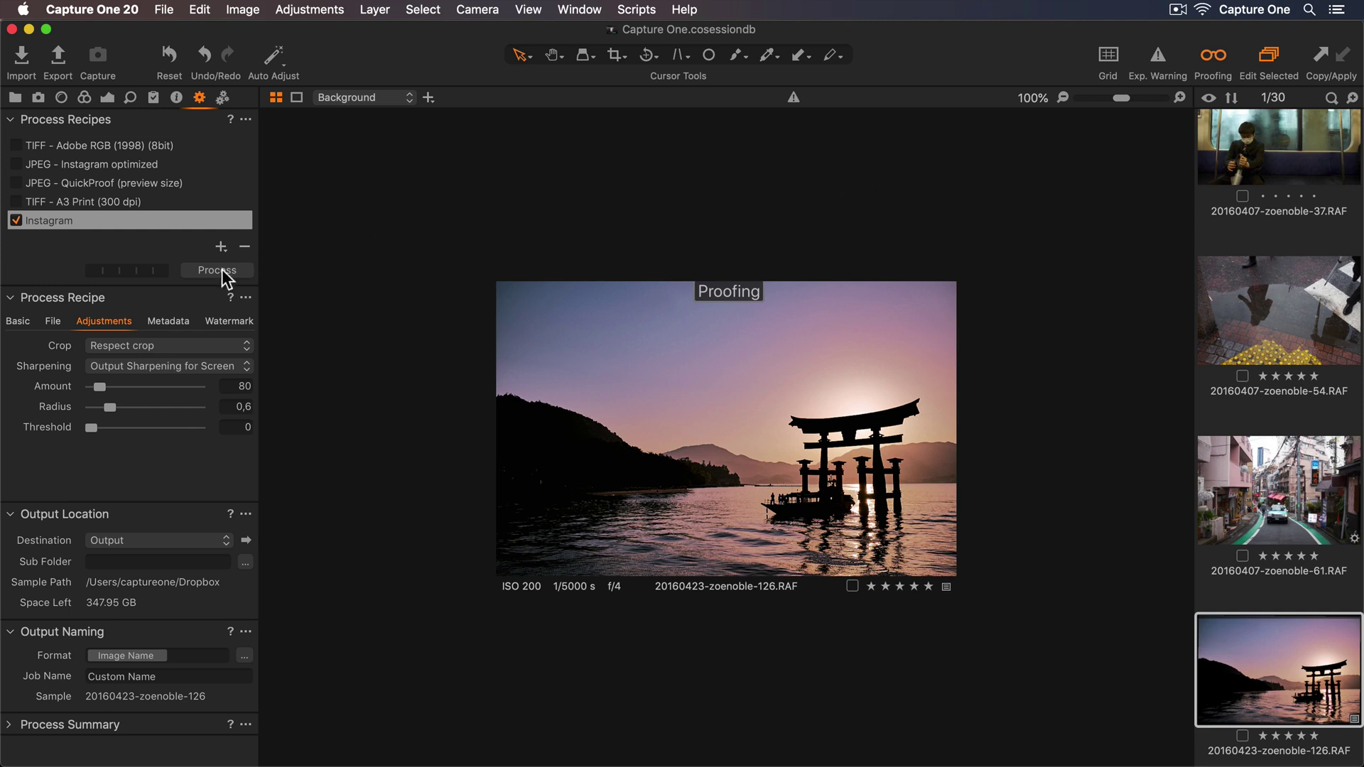
mouse_move(98, 385)
mouse_down()
mouse_move(147, 389)
mouse_move(111, 387)
mouse_up()
click(1215, 59)
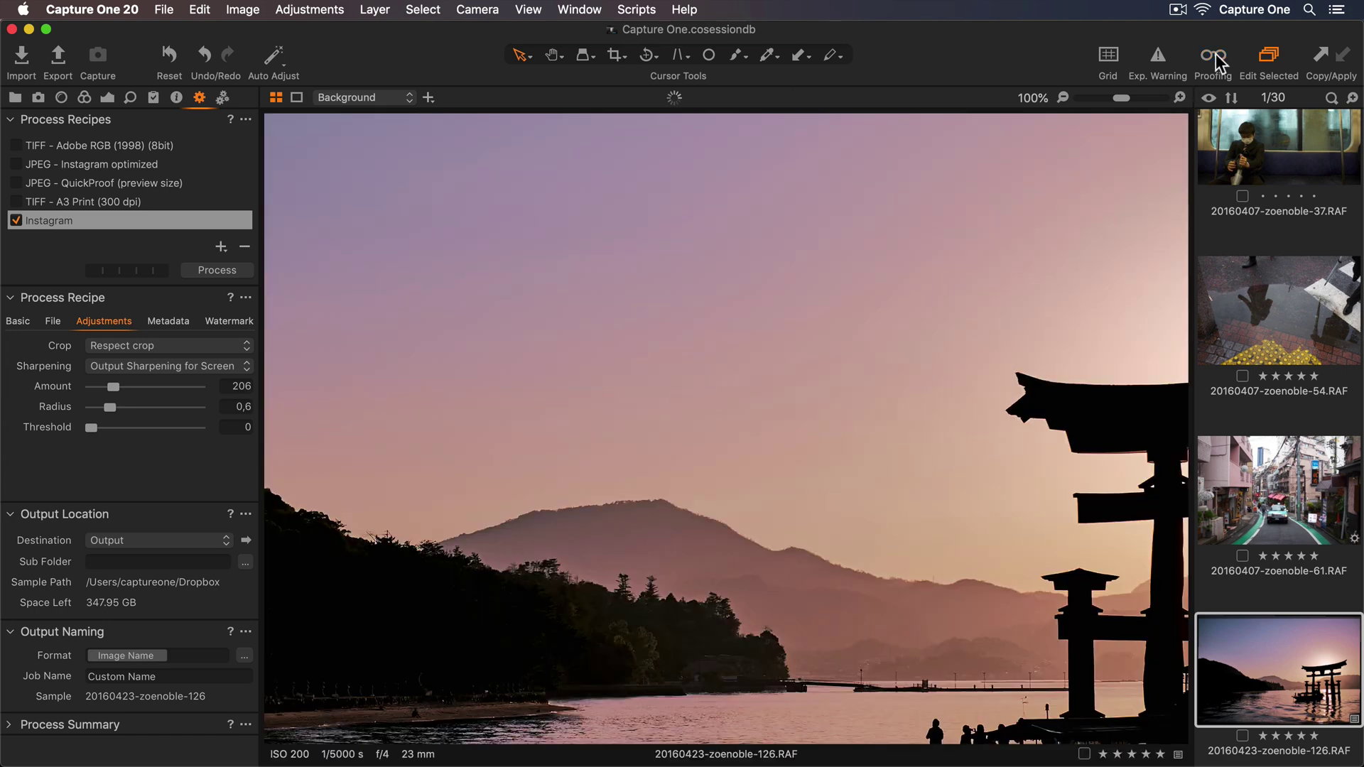
click(1063, 98)
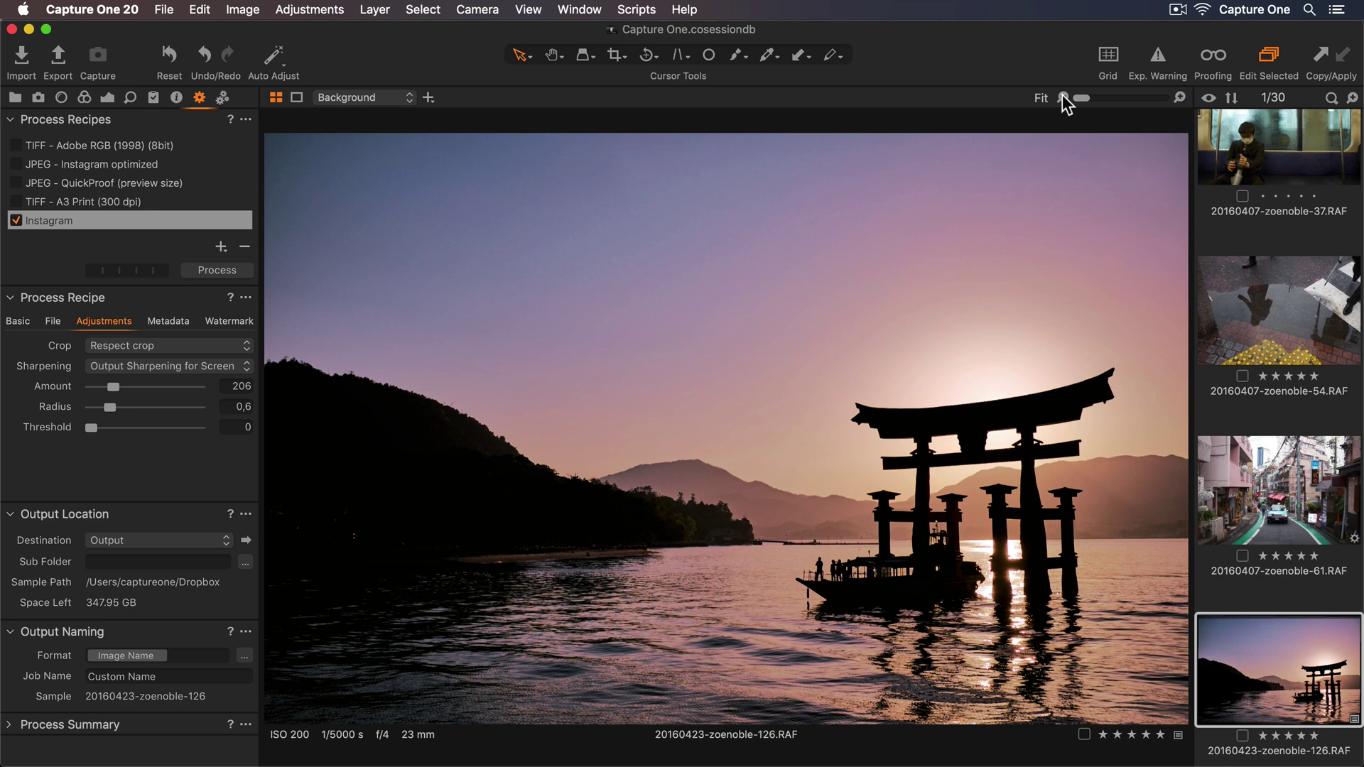
Step: Add photos 54, 61 and 75 to the selection and process them with Instagram
super+click(1258, 301)
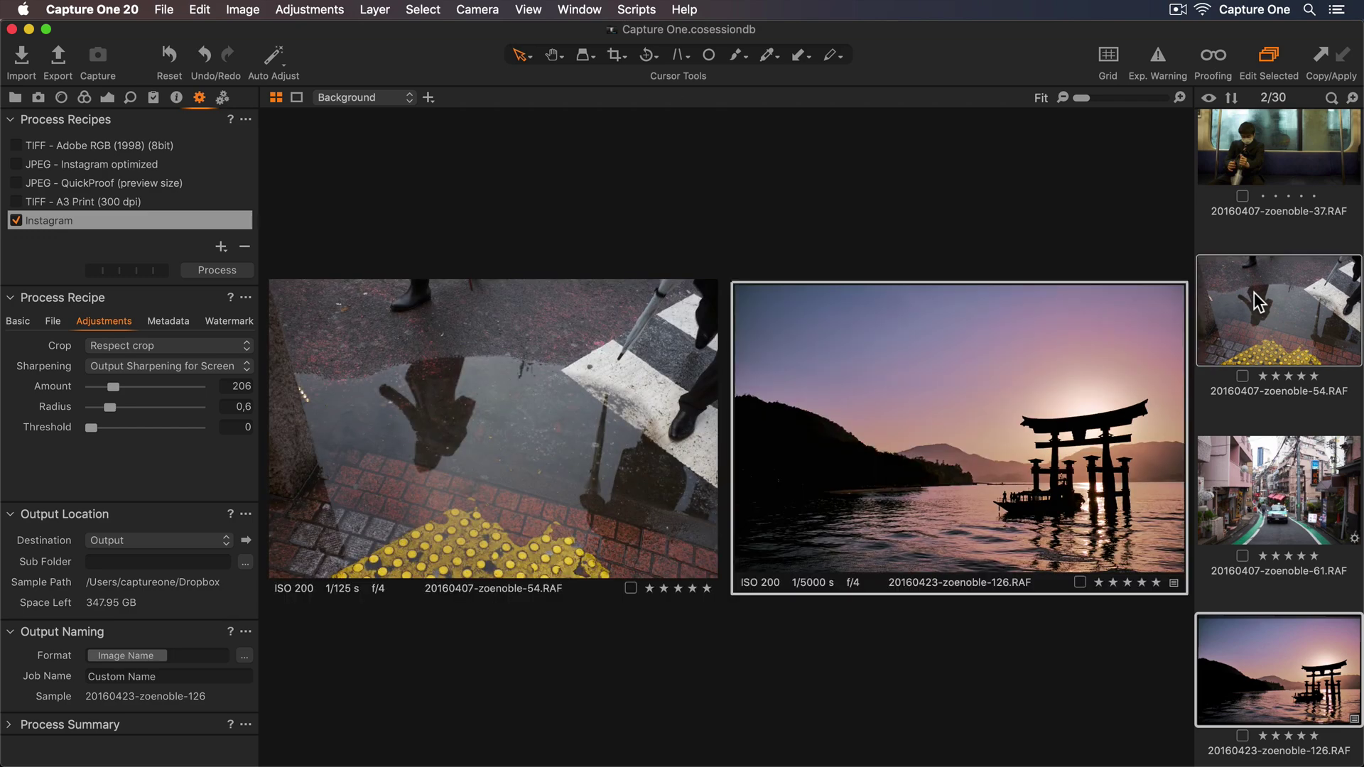
super+click(1314, 474)
scroll(1312, 477, down, 2)
scroll(1314, 476, down, 2)
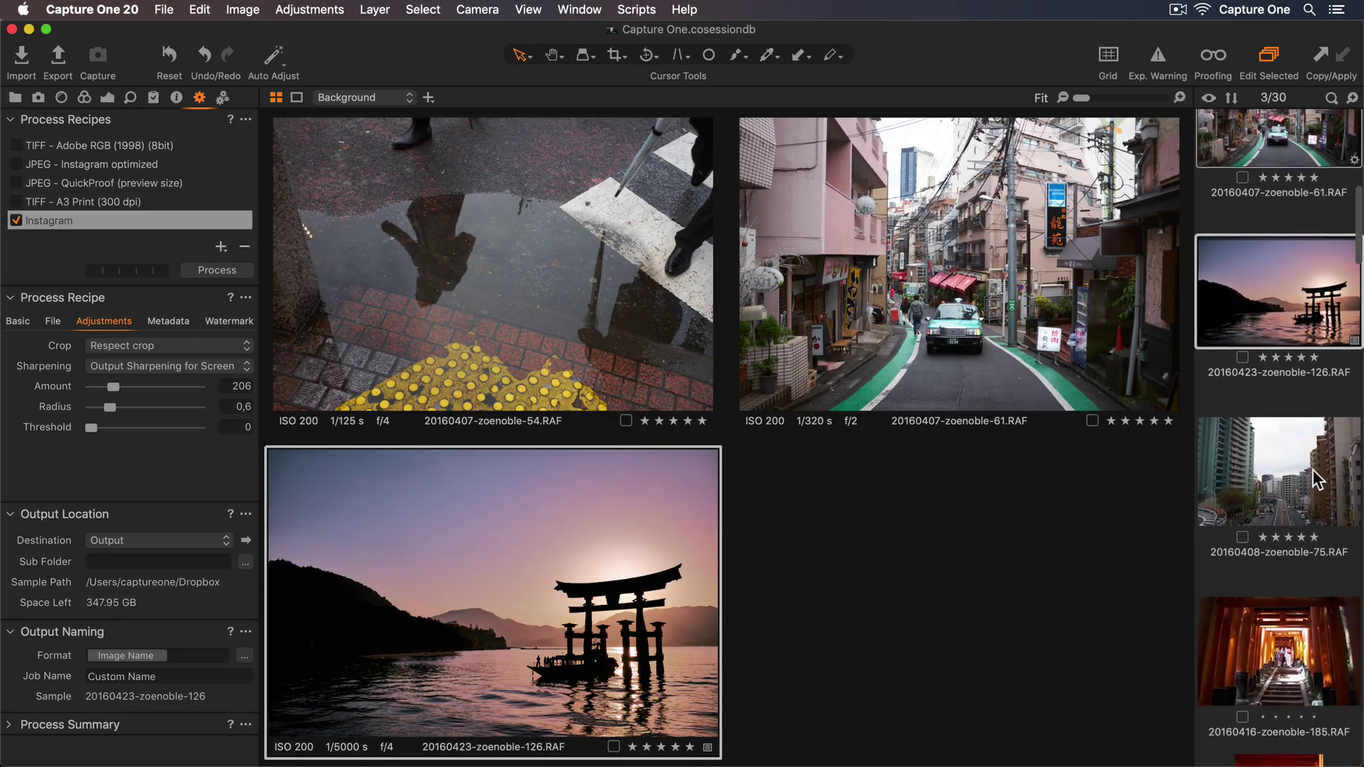
super+click(1317, 480)
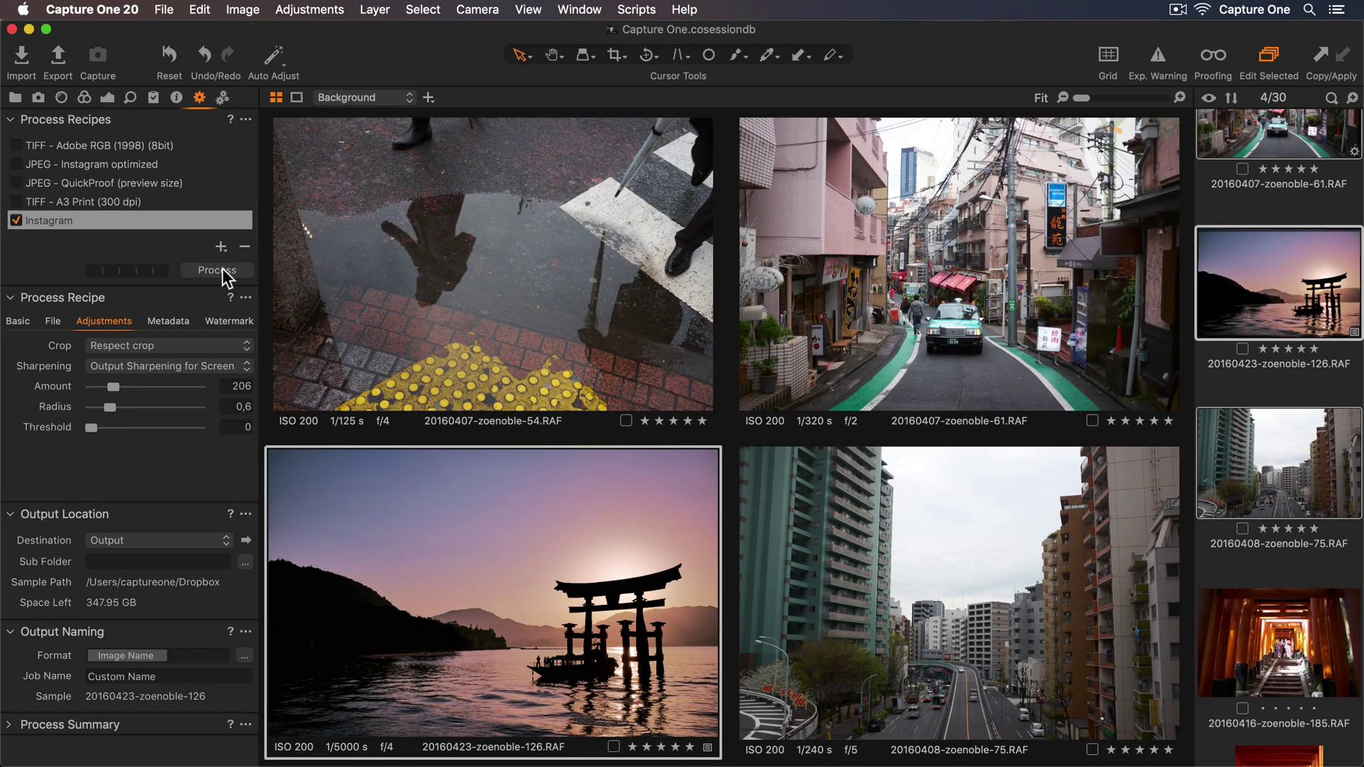
click(222, 270)
Step: Inspect the exported 20160407-zoenoble-54.jpg in Dropbox's Instagram Photos folder
click(247, 543)
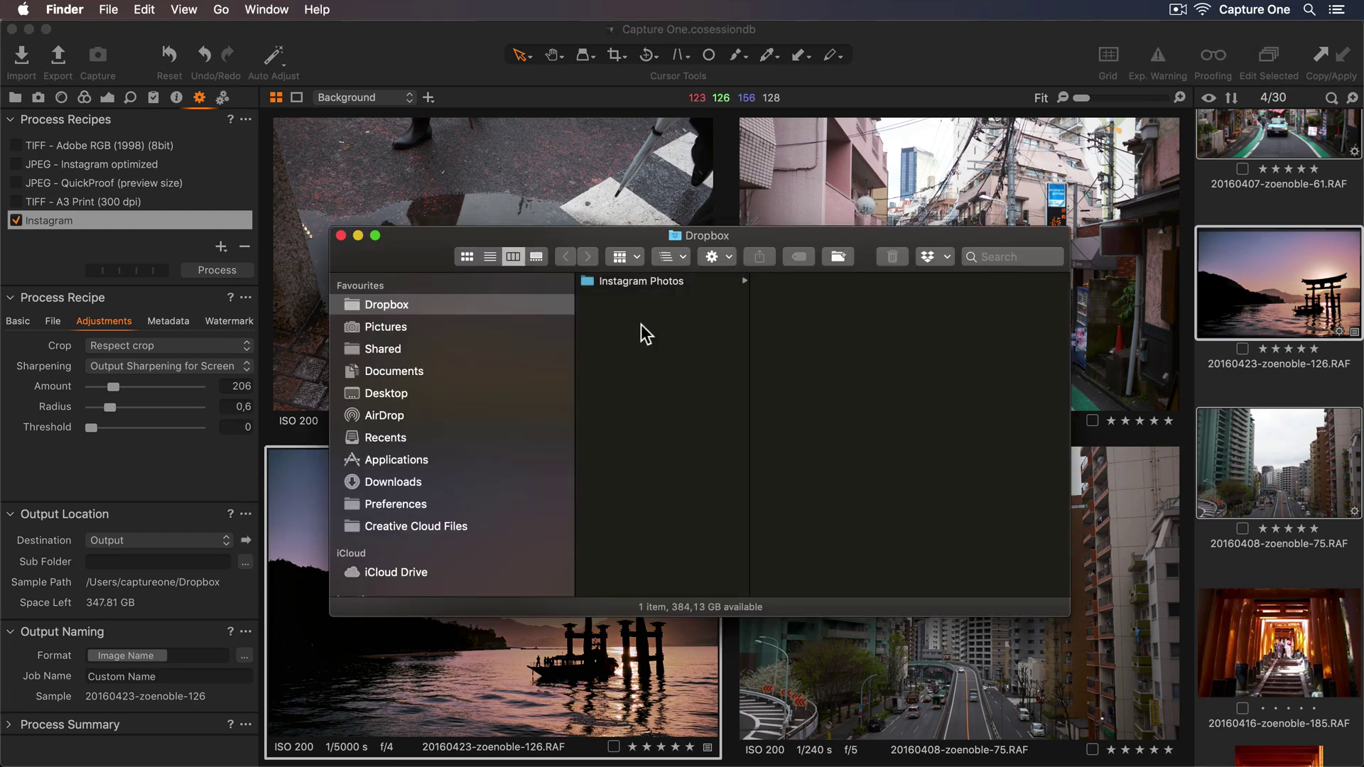
click(666, 284)
click(771, 282)
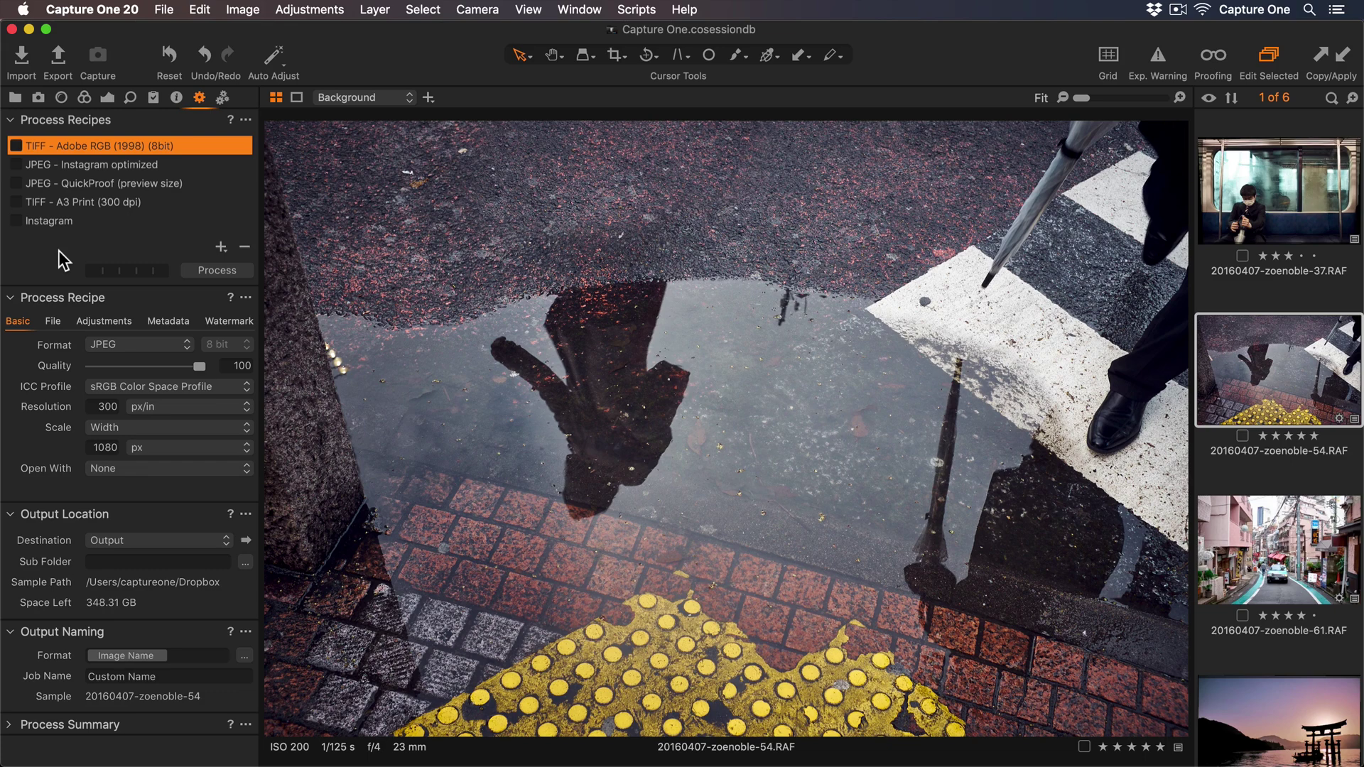
Step: Add a recipe named 'Portfolio Website JPEGS' with JPEG as the output format
click(220, 247)
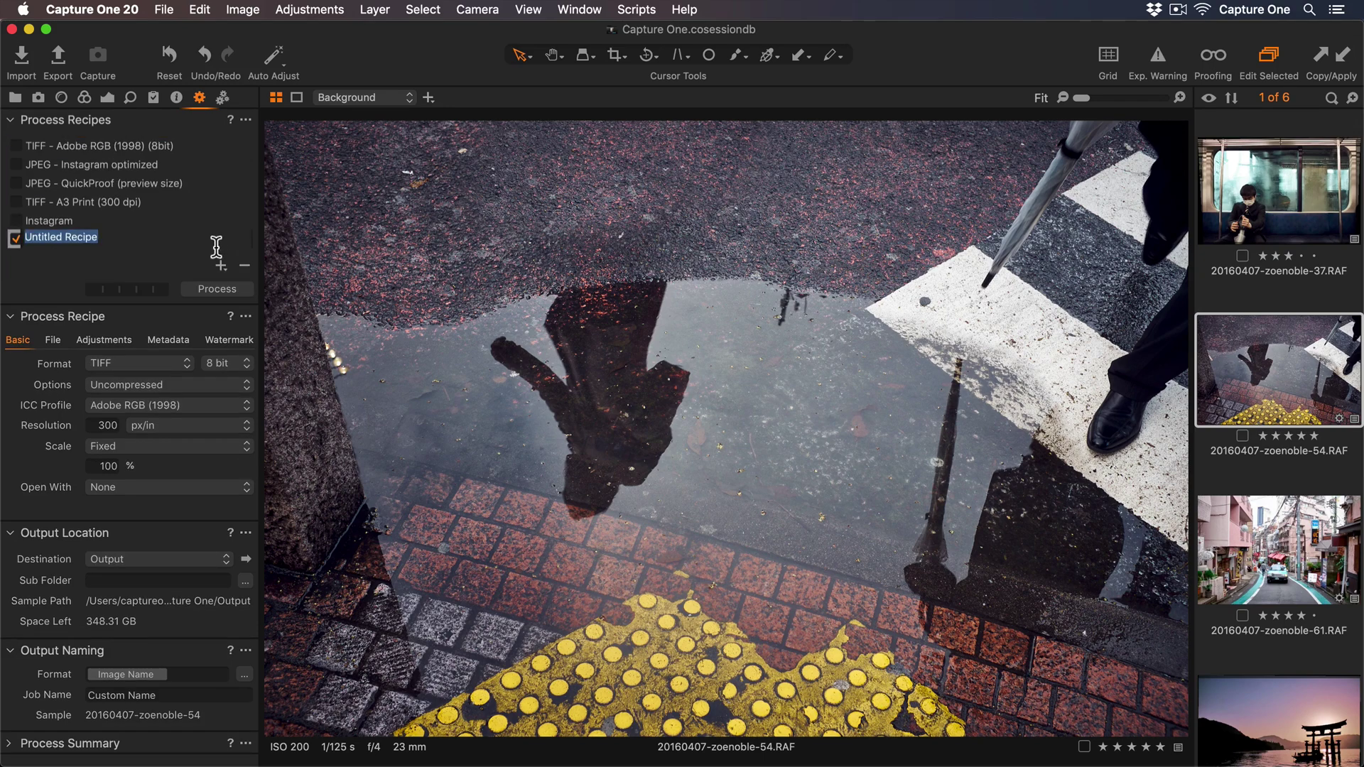
text(Por)
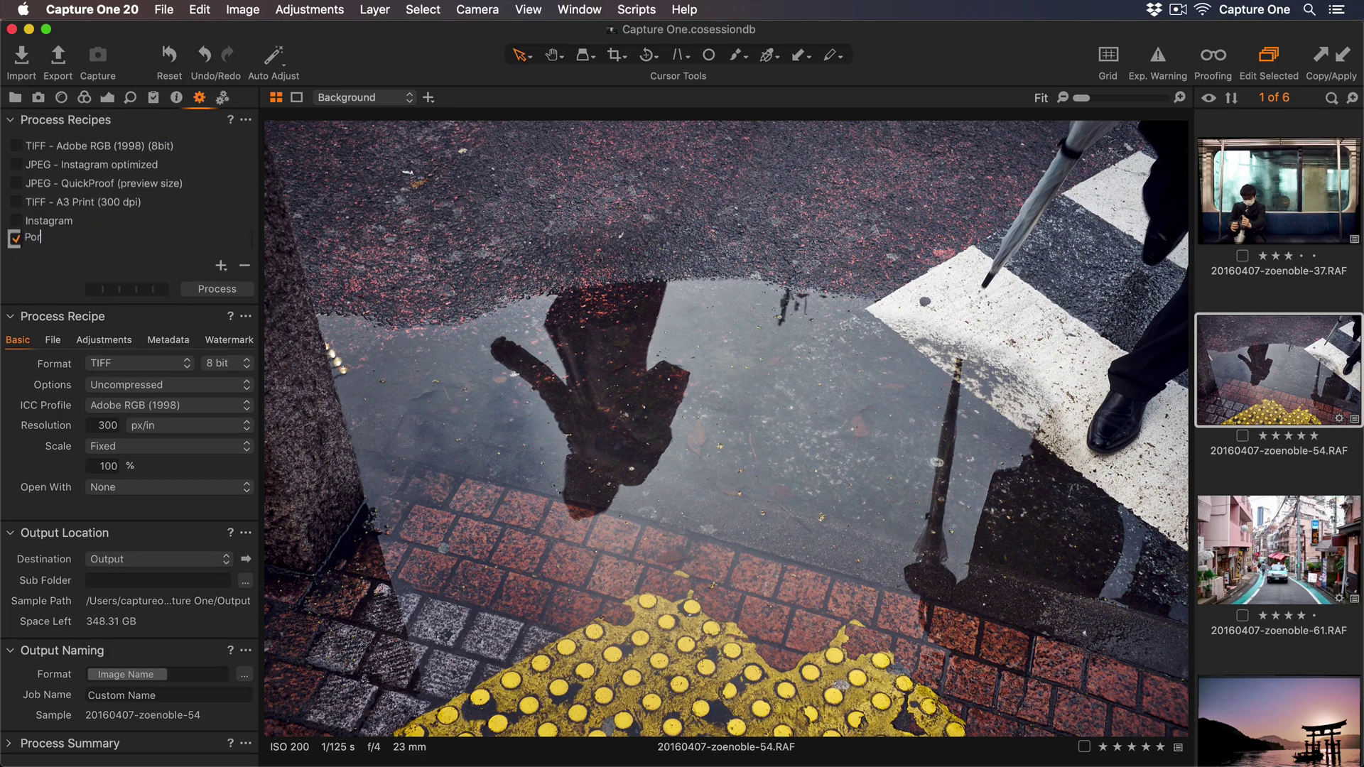
text(tfolio Website JPEGS)
key(Return)
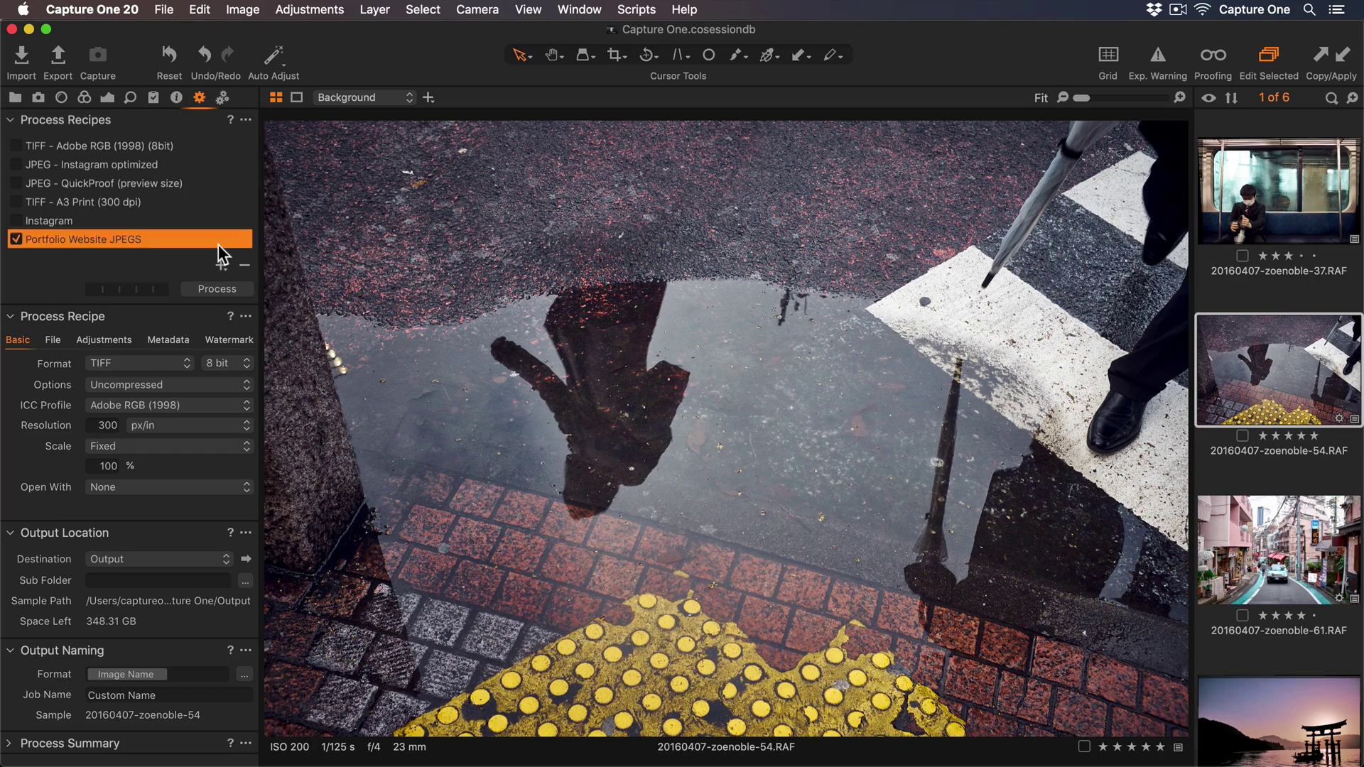
click(179, 362)
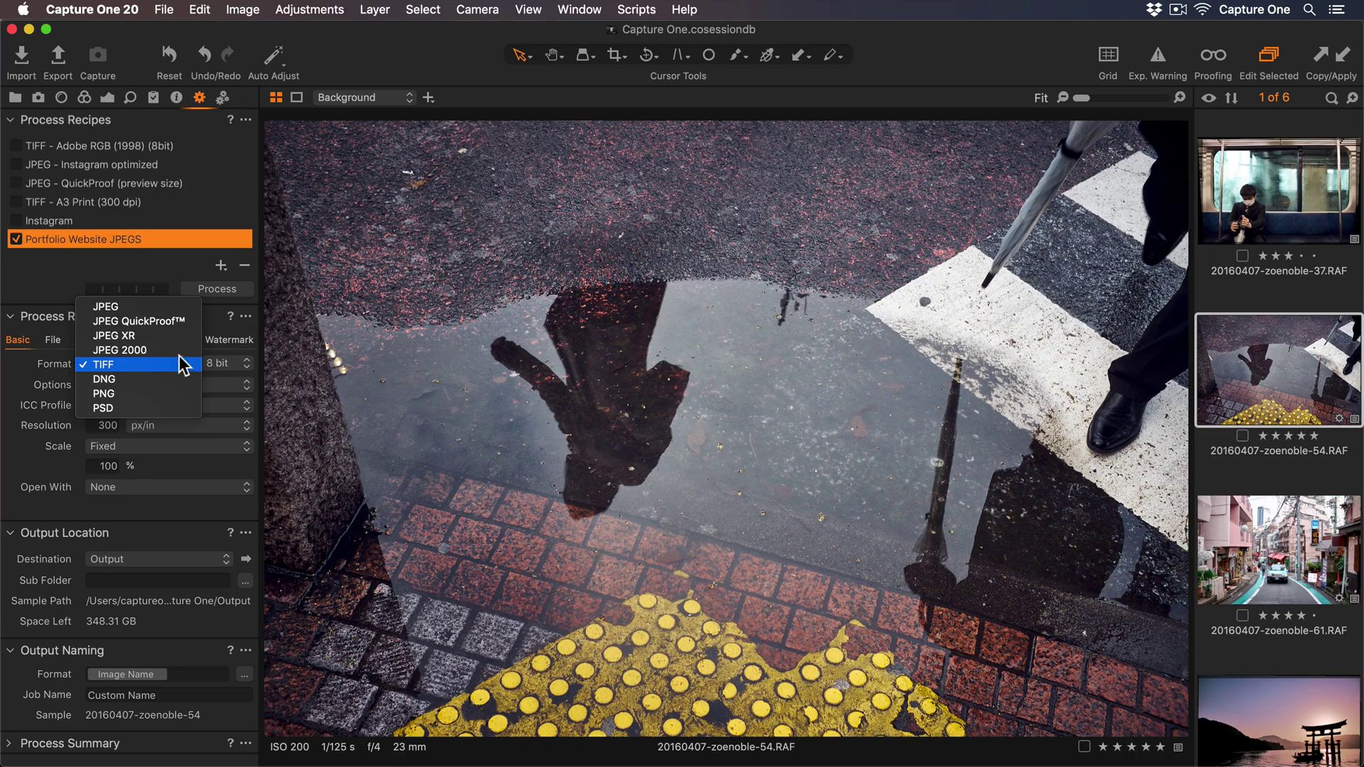
click(172, 307)
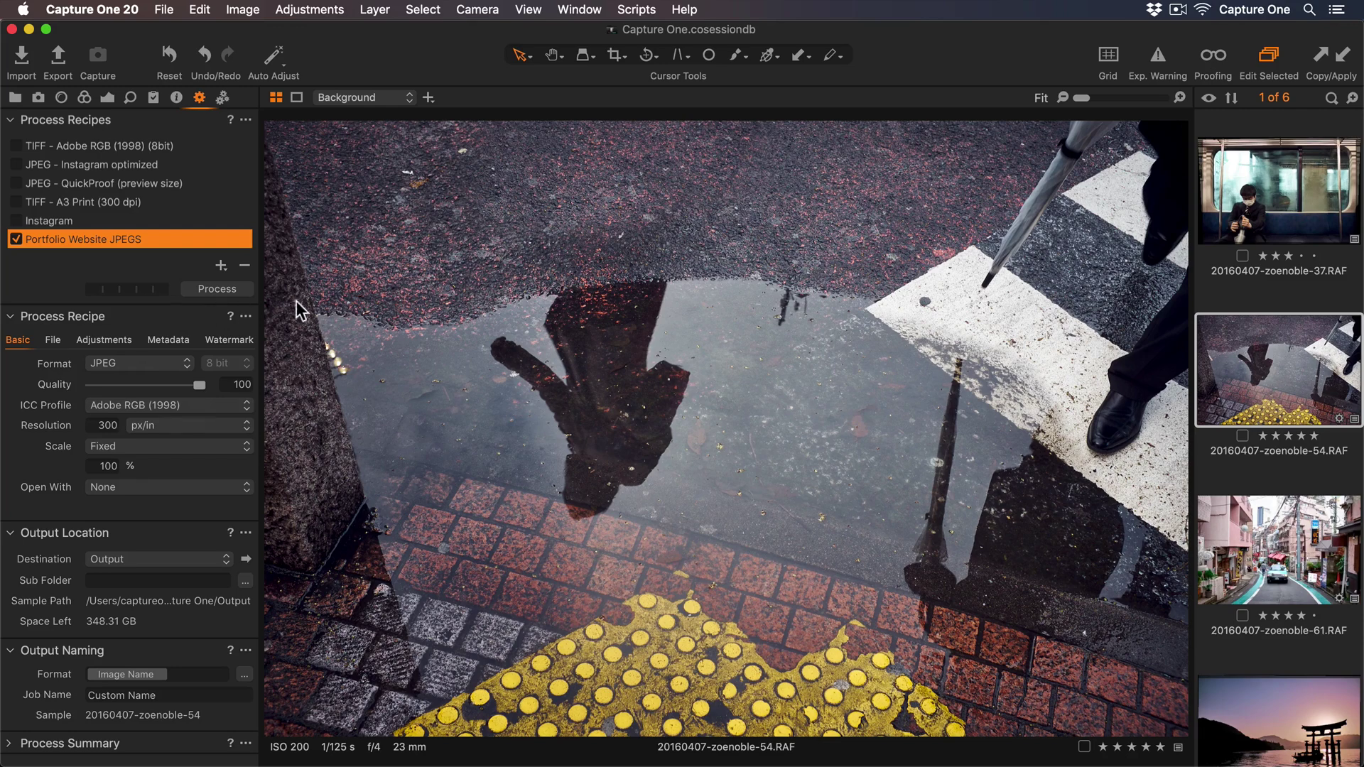
Step: Lower the JPEG quality from 100 to 67 while proofing the image at 100%
click(1213, 57)
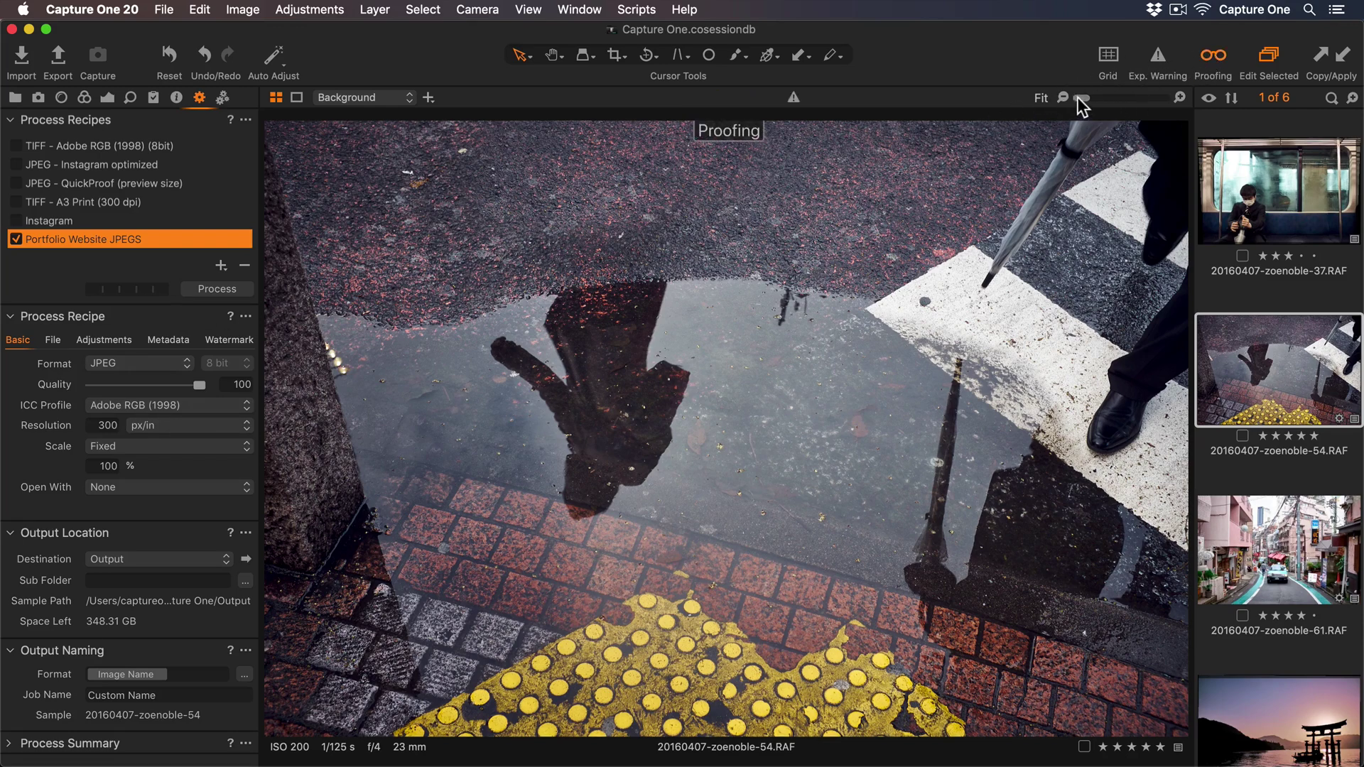
drag(1077, 97, 1118, 94)
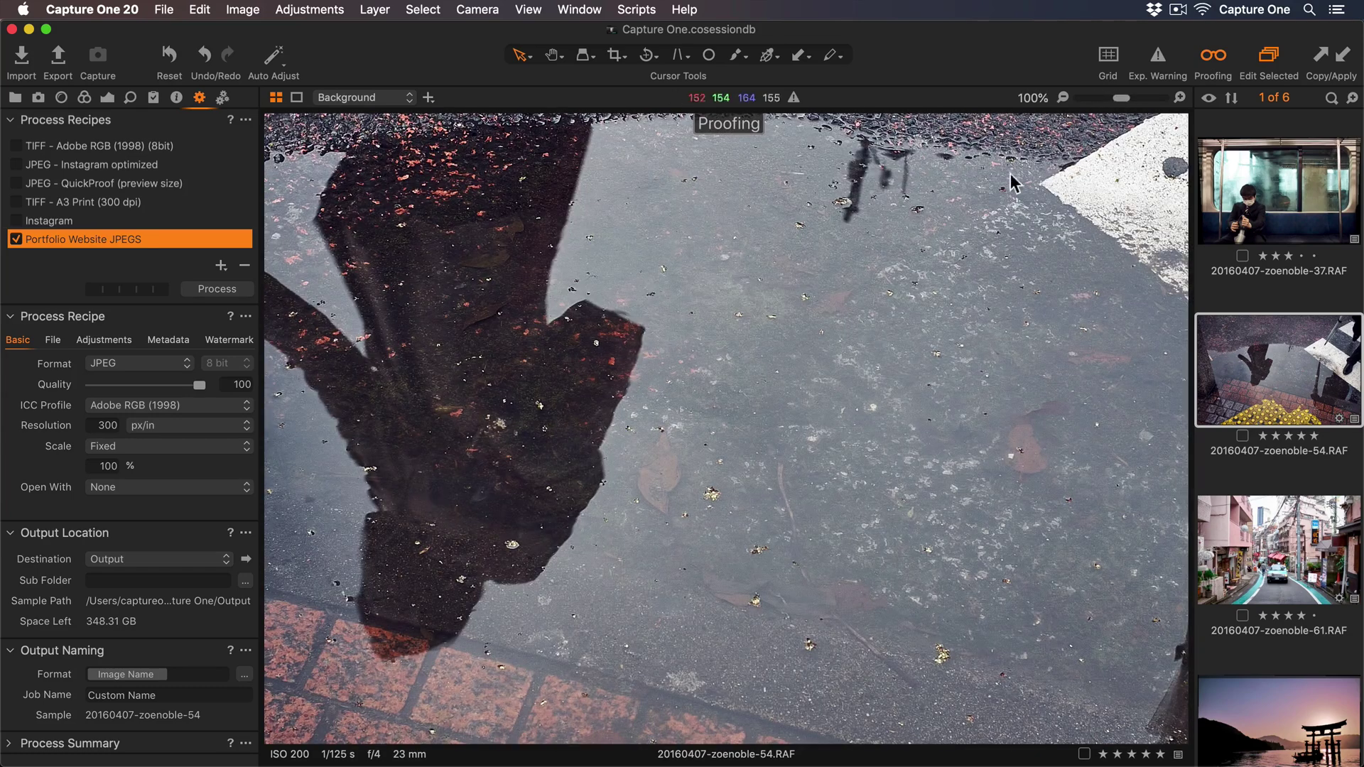
drag(202, 386, 168, 386)
click(1216, 62)
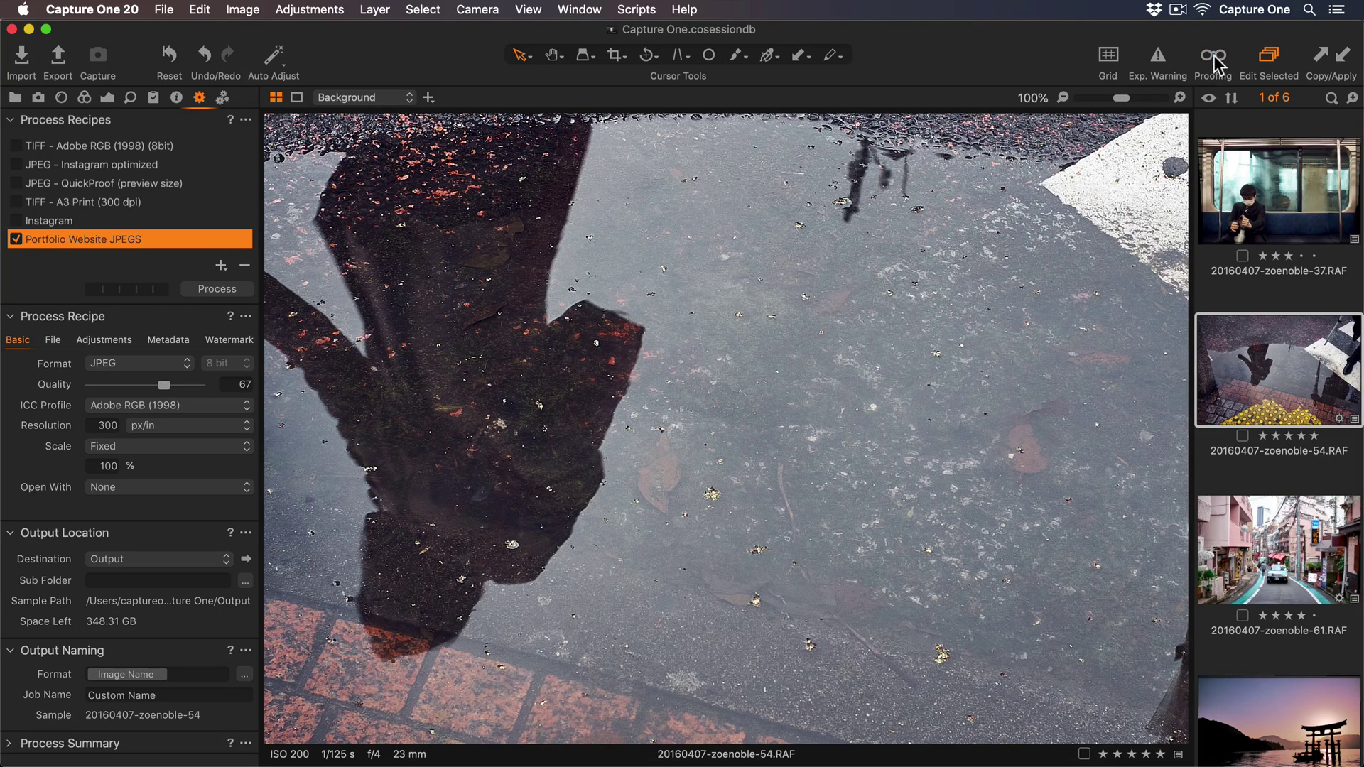
click(1064, 99)
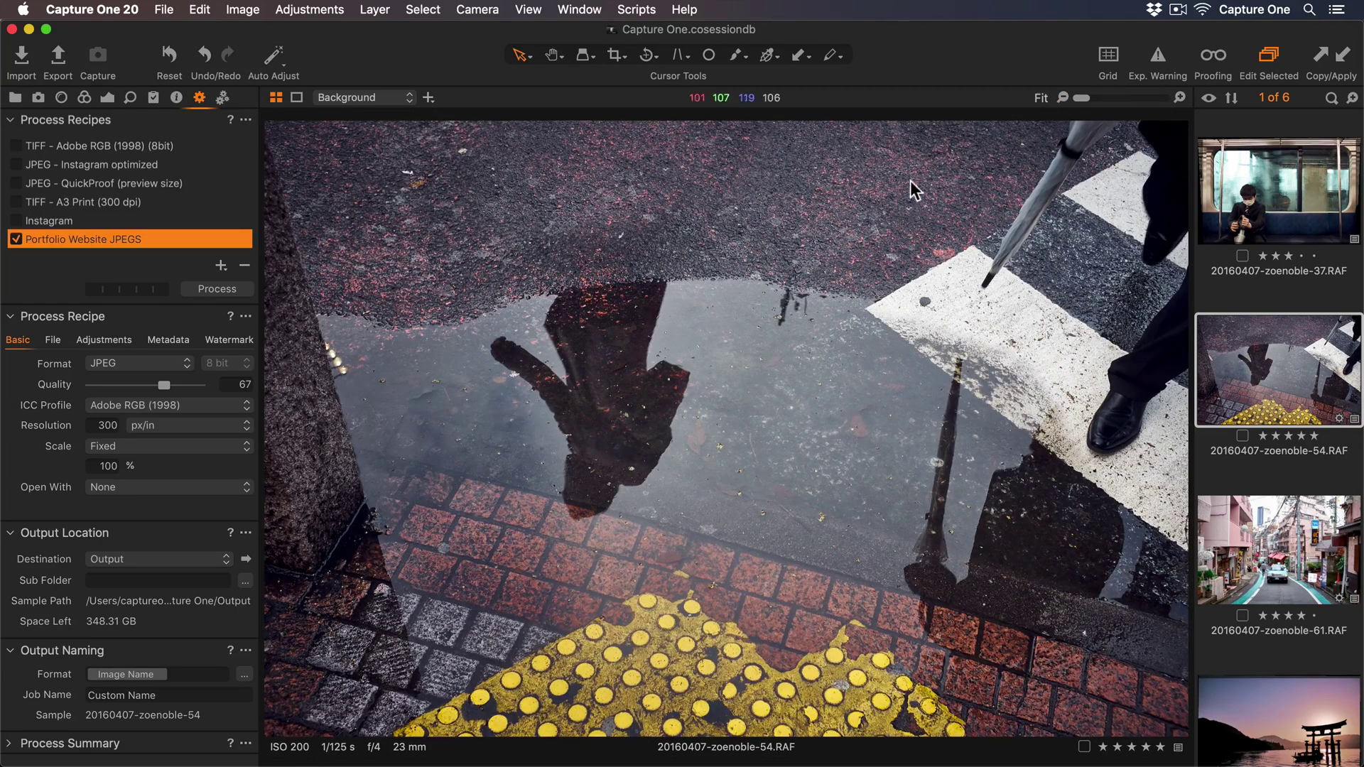
Step: Give Portfolio Website JPEGS the sRGB profile and a 2500 px long-edge scale
click(220, 406)
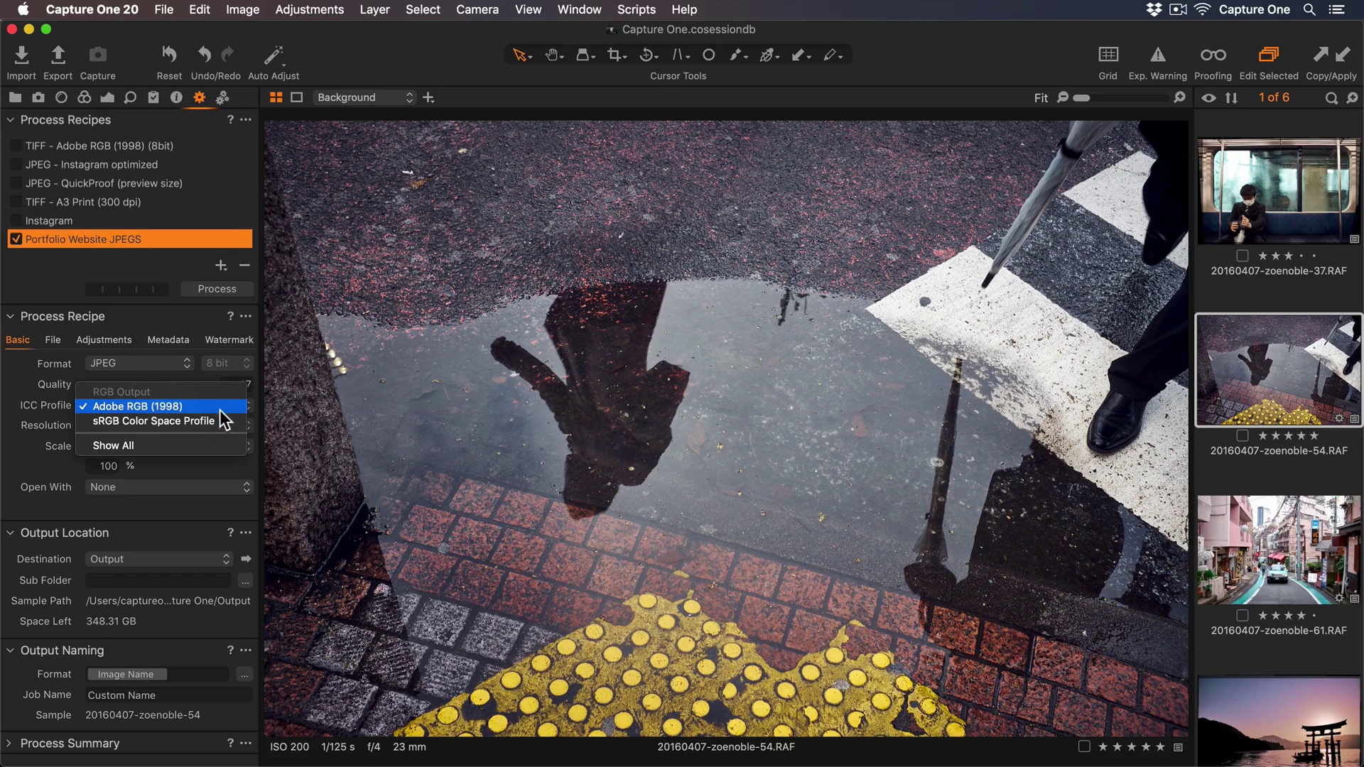
click(223, 420)
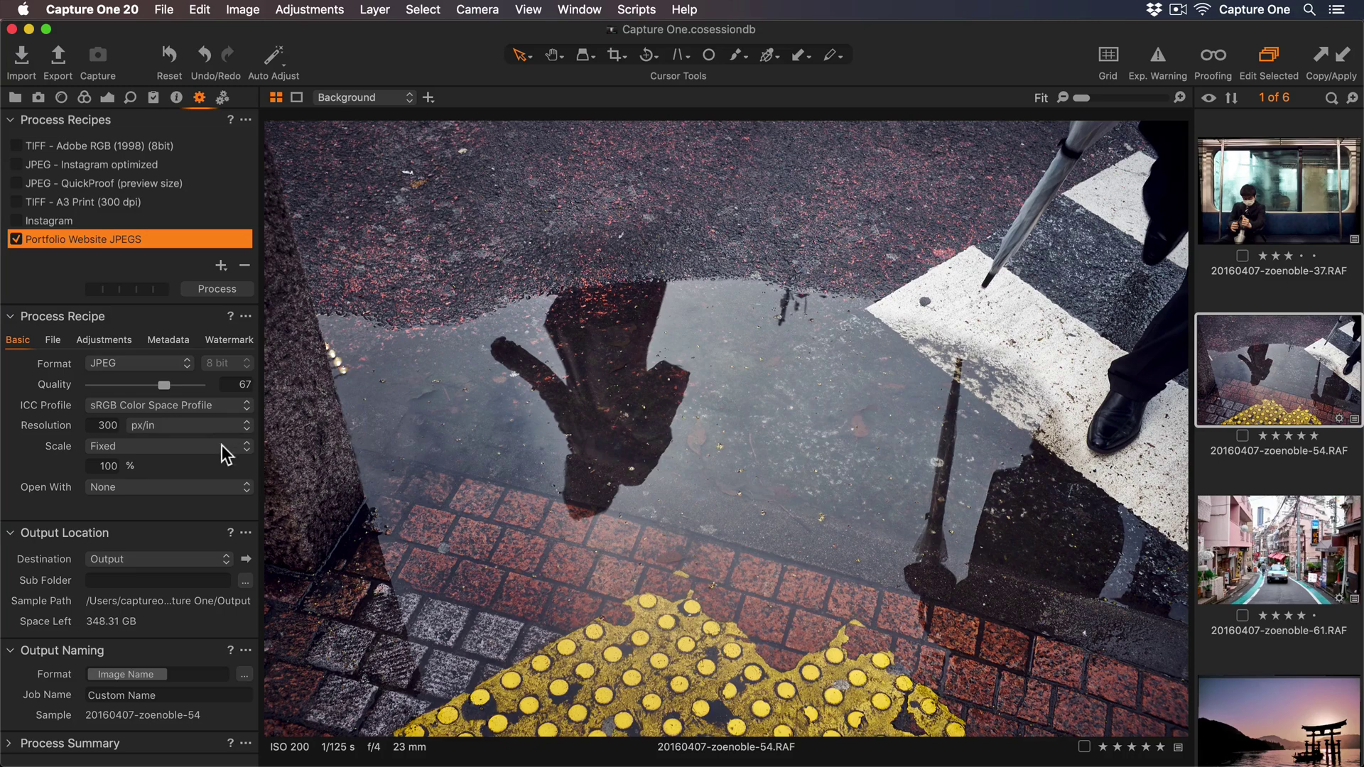
click(225, 448)
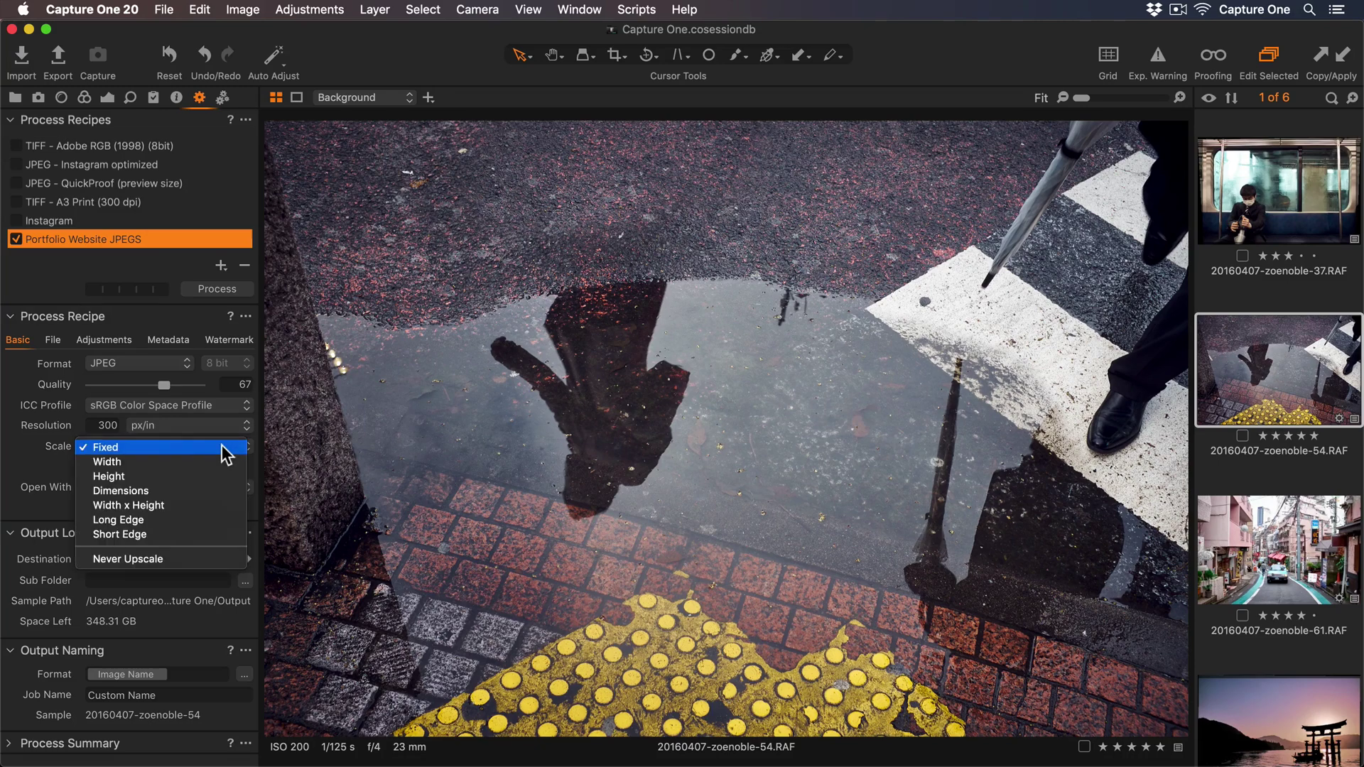
click(223, 520)
click(228, 467)
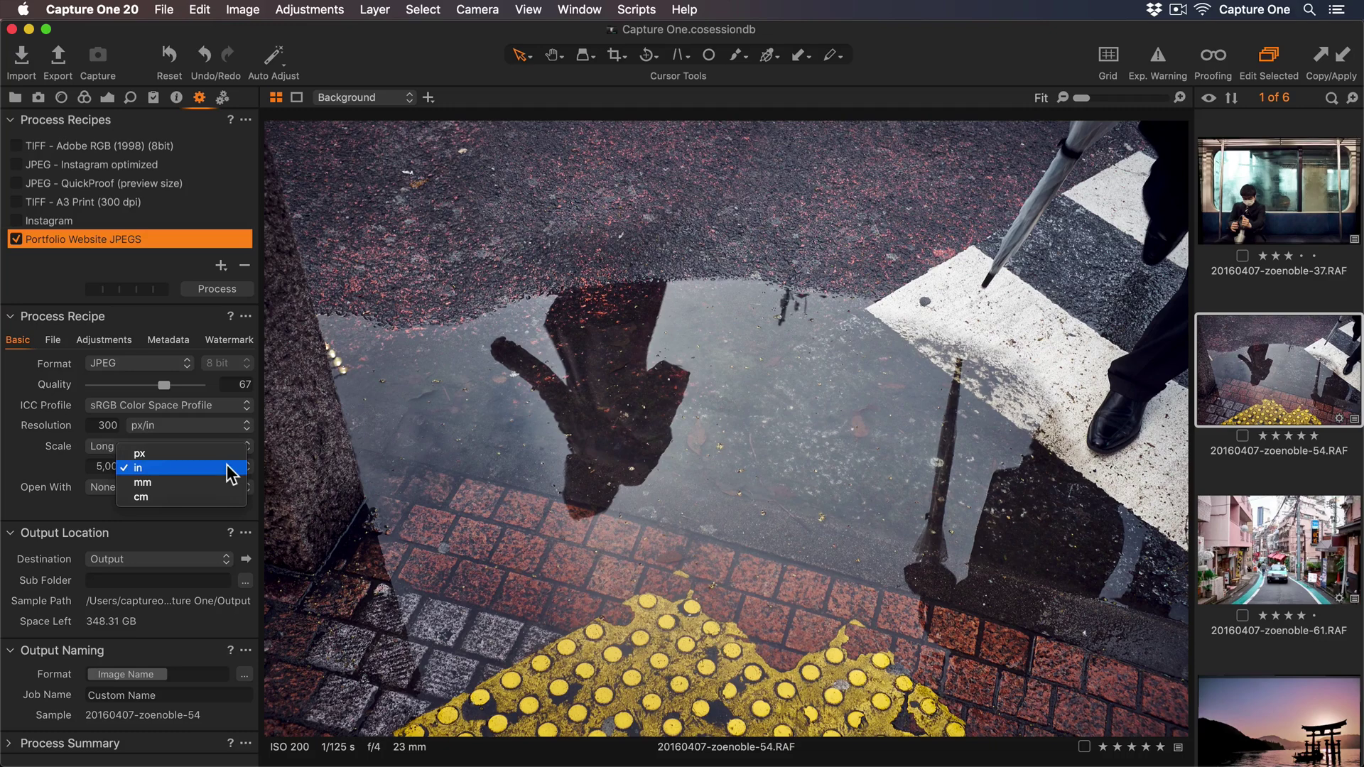
click(224, 454)
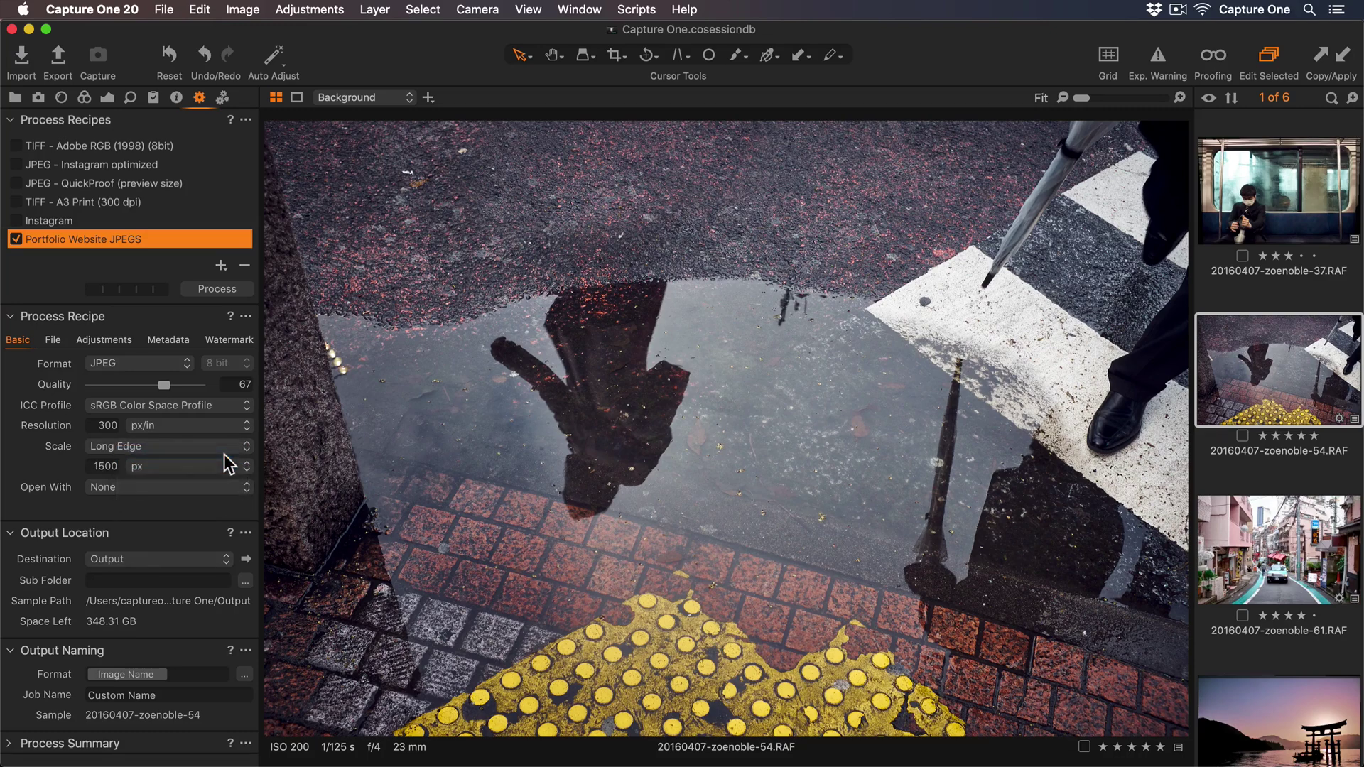
double_click(90, 465)
text(2500)
key(Return)
click(56, 341)
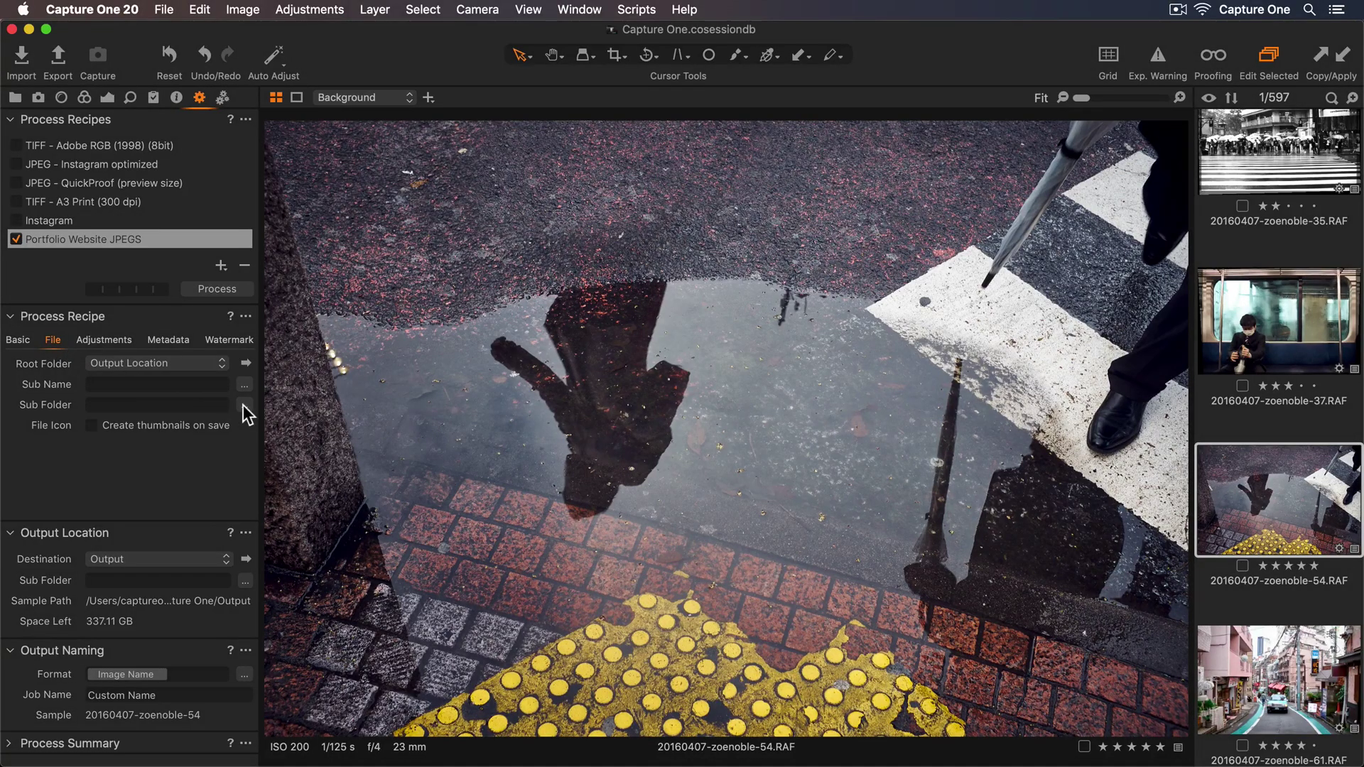
Step: Set the recipe's sub folder name to the Rating metadata token
click(245, 406)
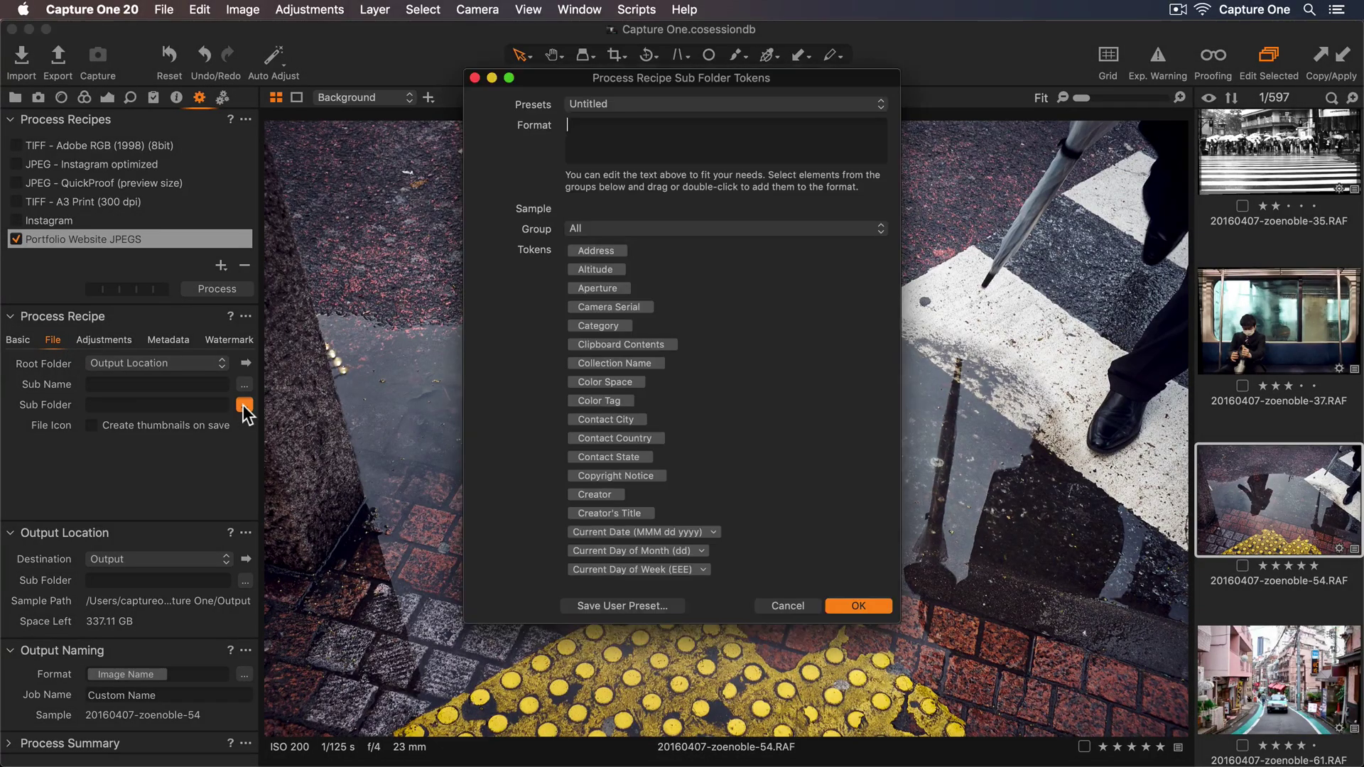
click(712, 231)
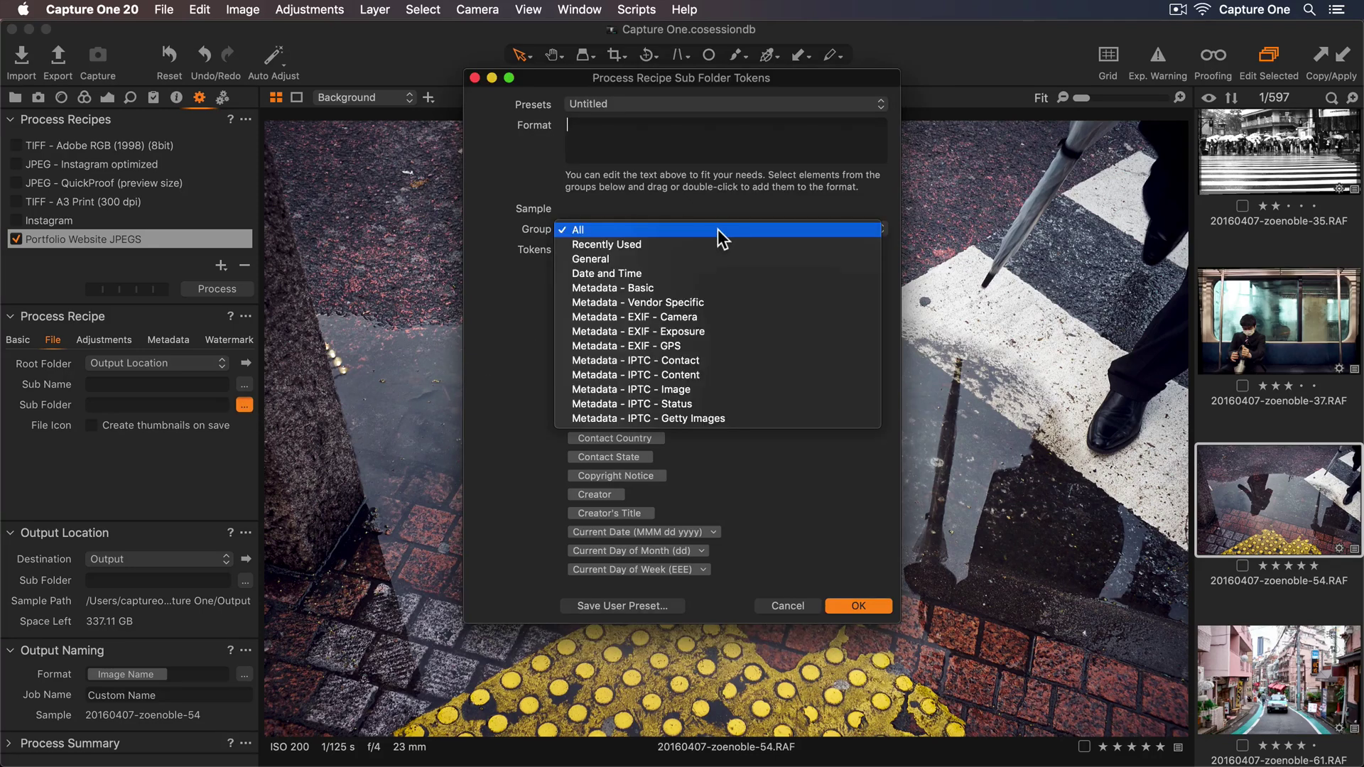
click(720, 315)
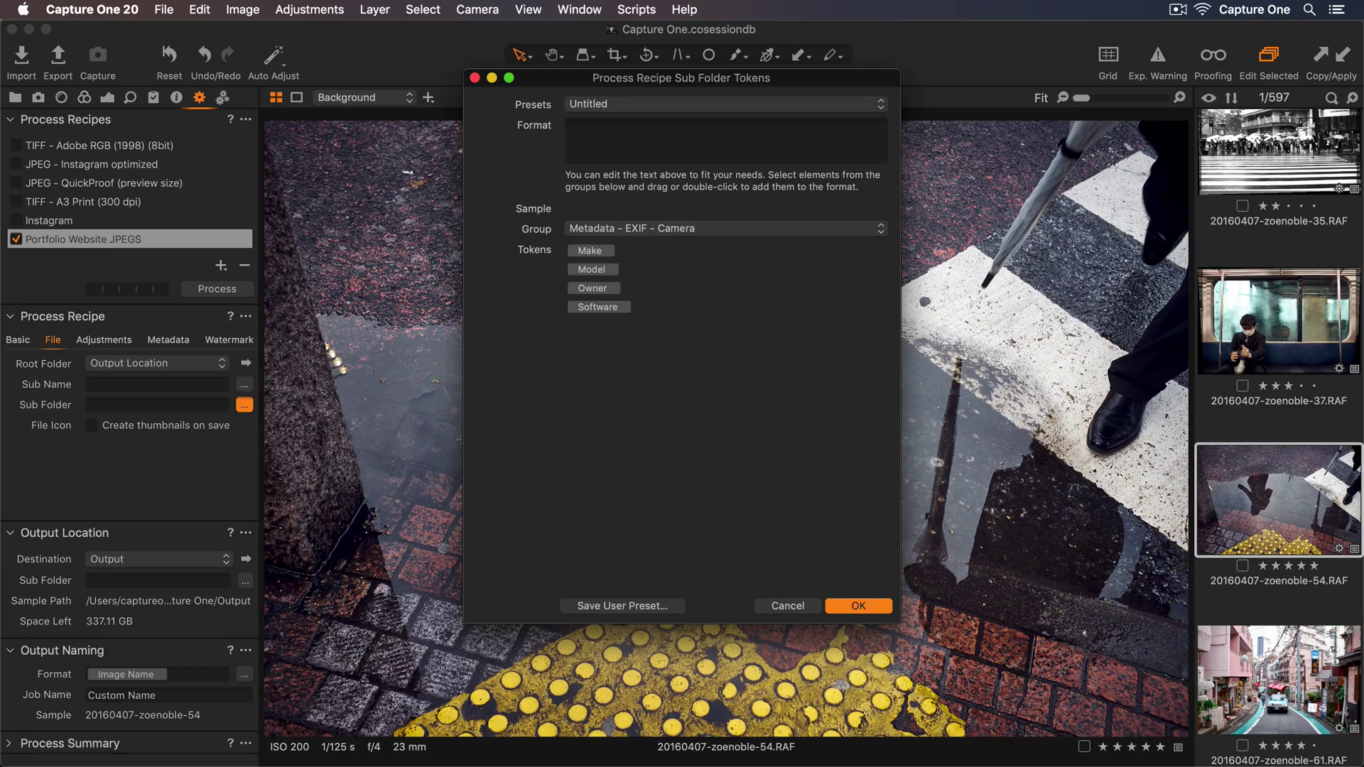
text(rating)
key(Down)
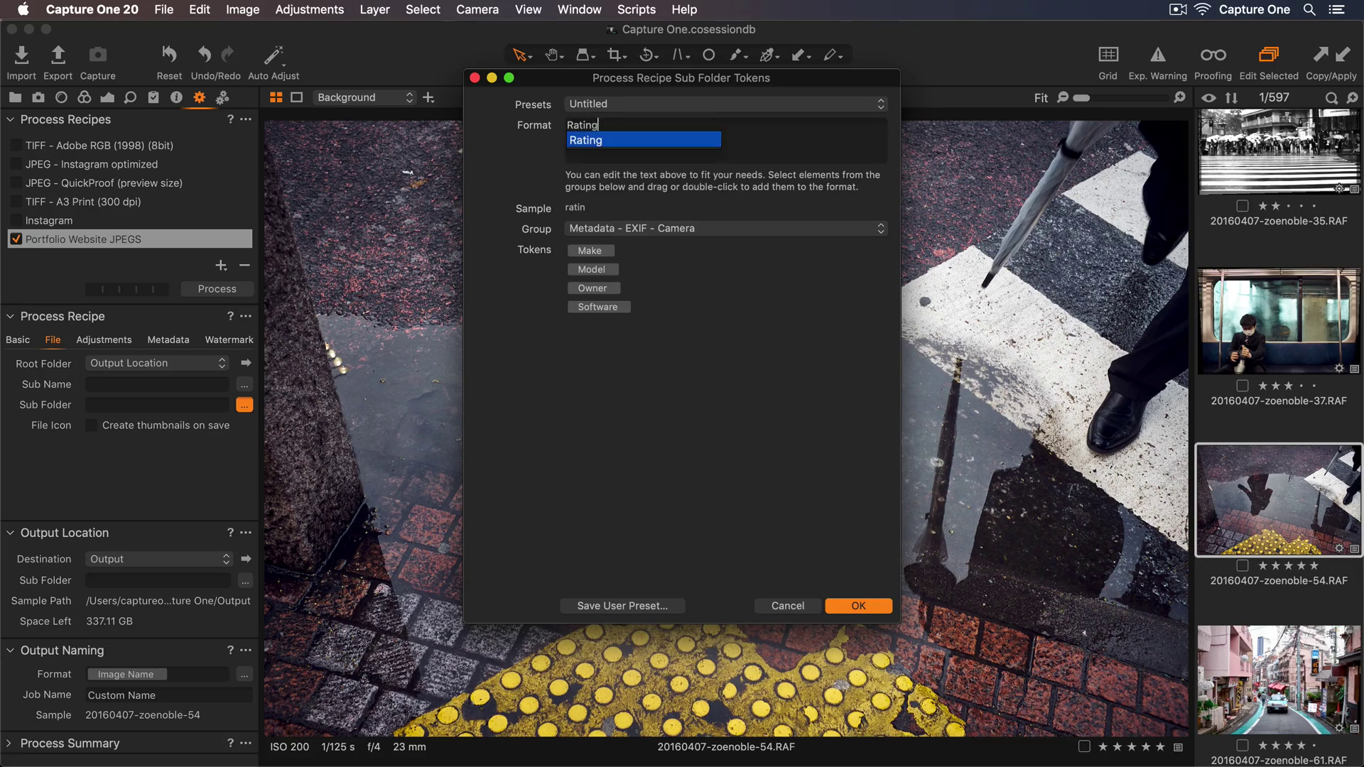
key(Return)
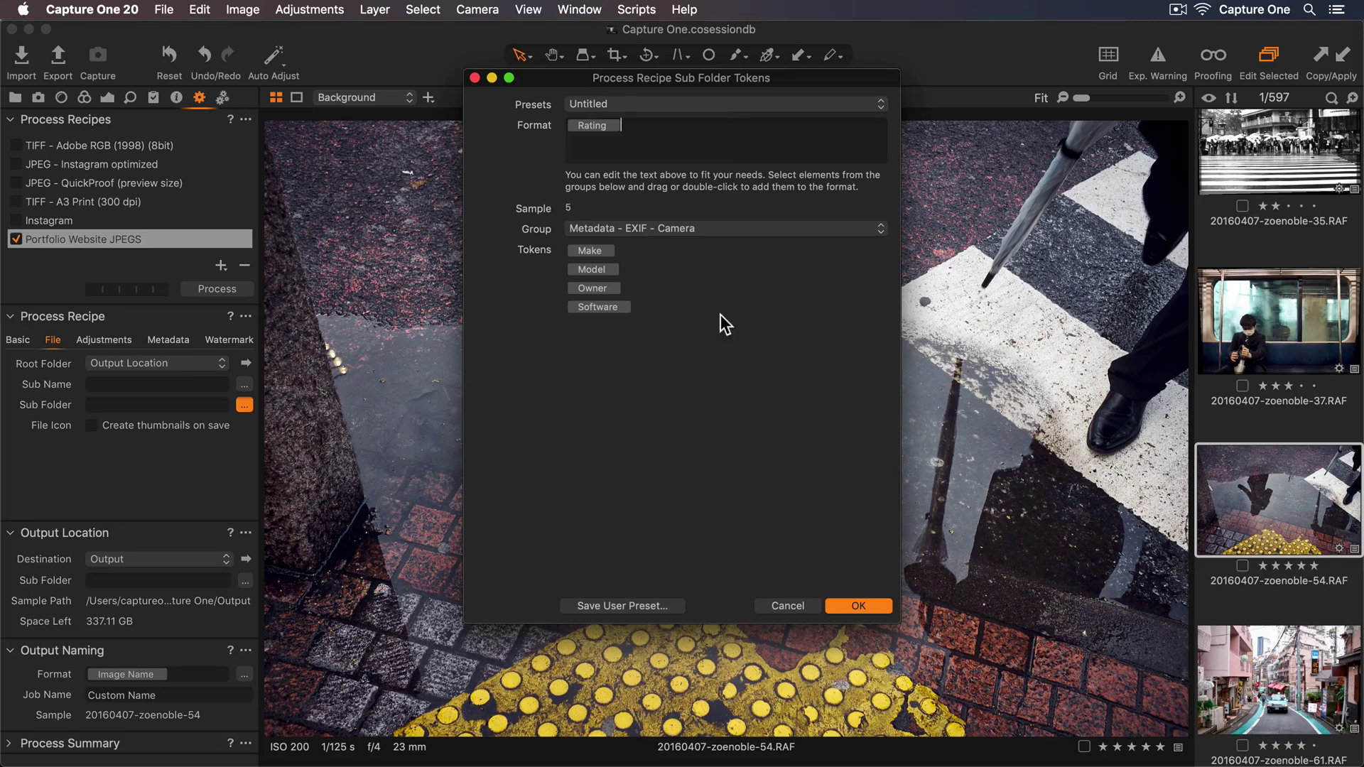
click(857, 603)
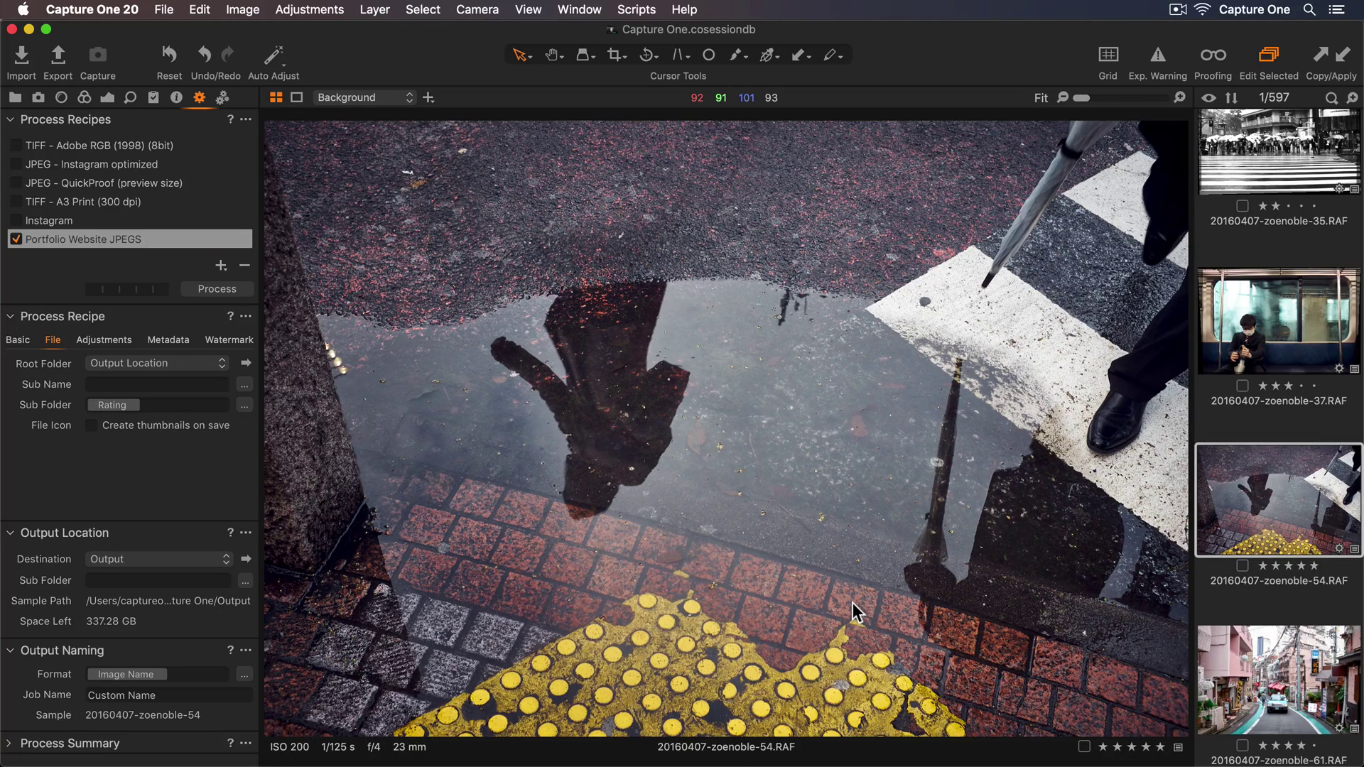
Step: Process all images with the portfolio recipe and inspect the 2-star rating subfolder
key(super+a)
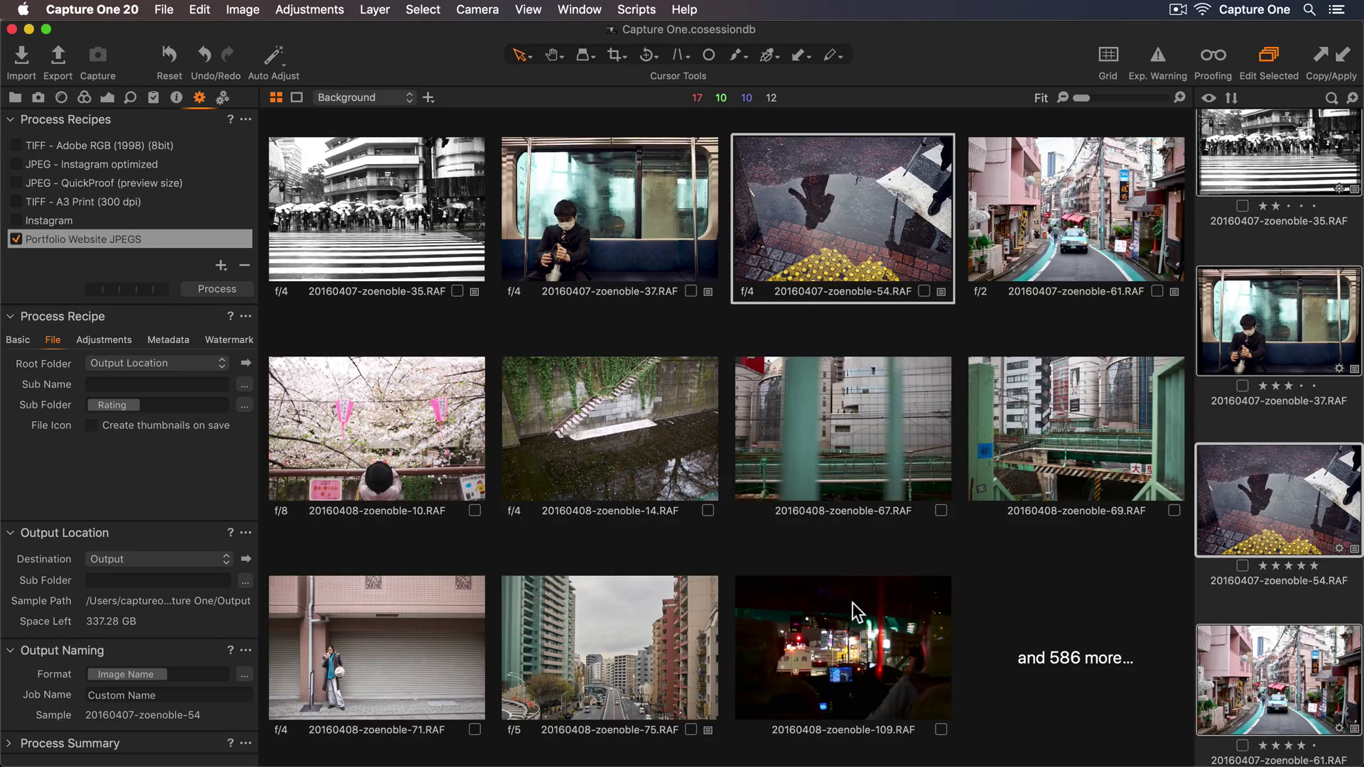
key(super+d)
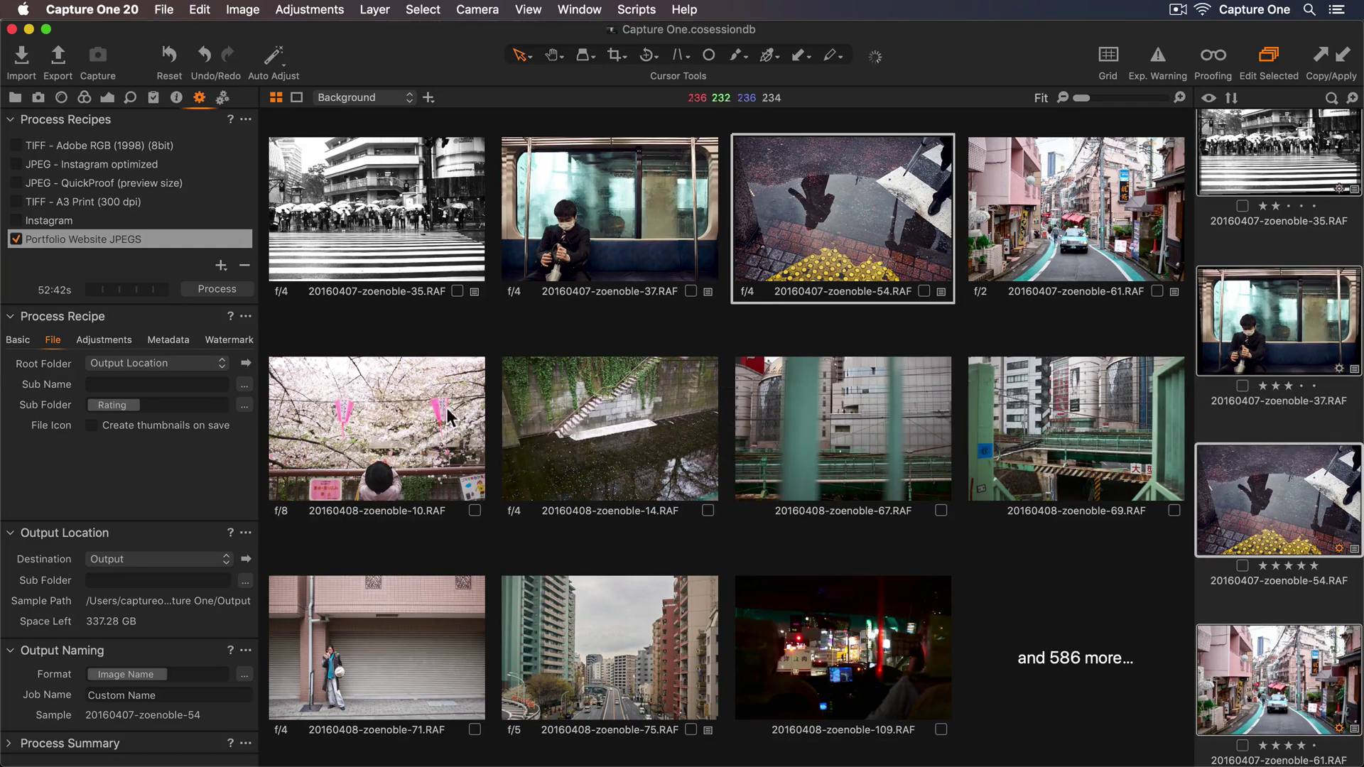
click(245, 364)
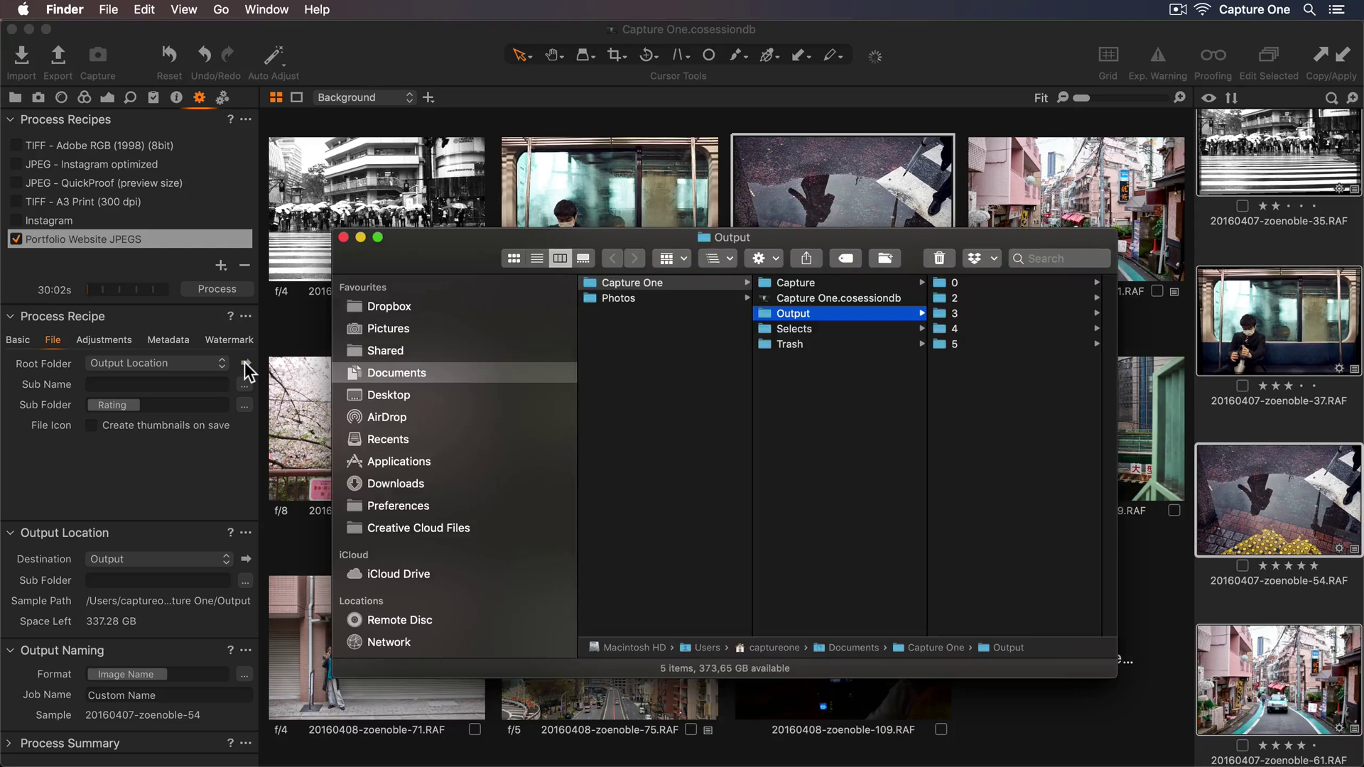
click(952, 299)
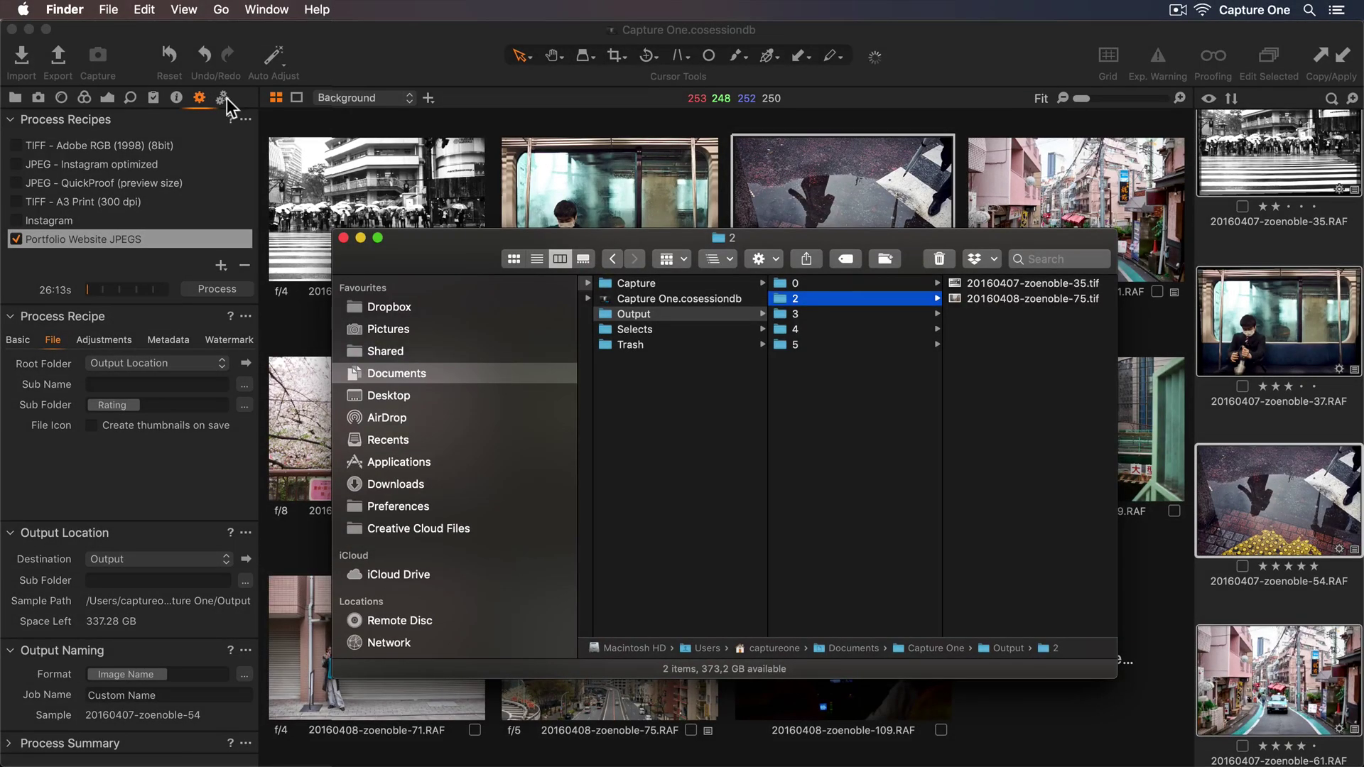
click(228, 98)
click(227, 98)
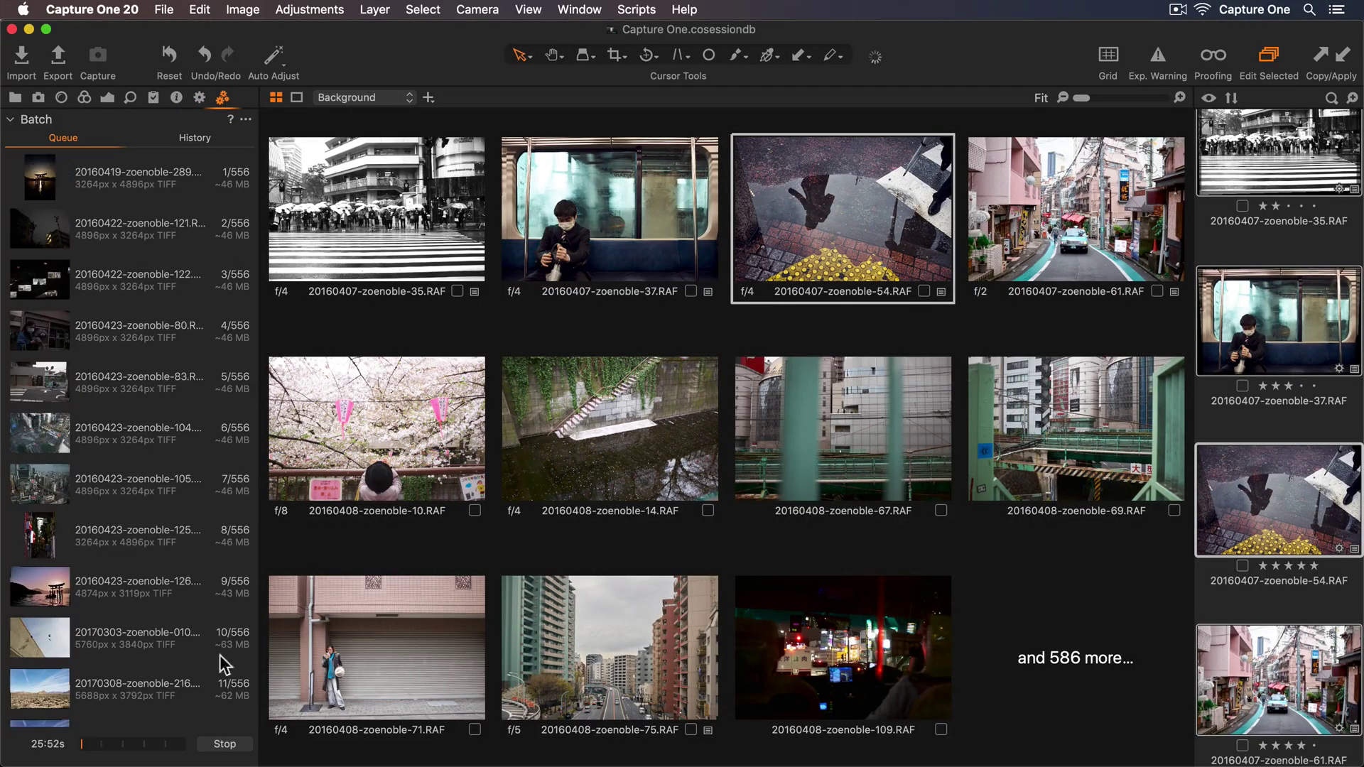
Step: Stop batch processing, delete all 556 queued TIFF jobs, and restart the queue
click(223, 744)
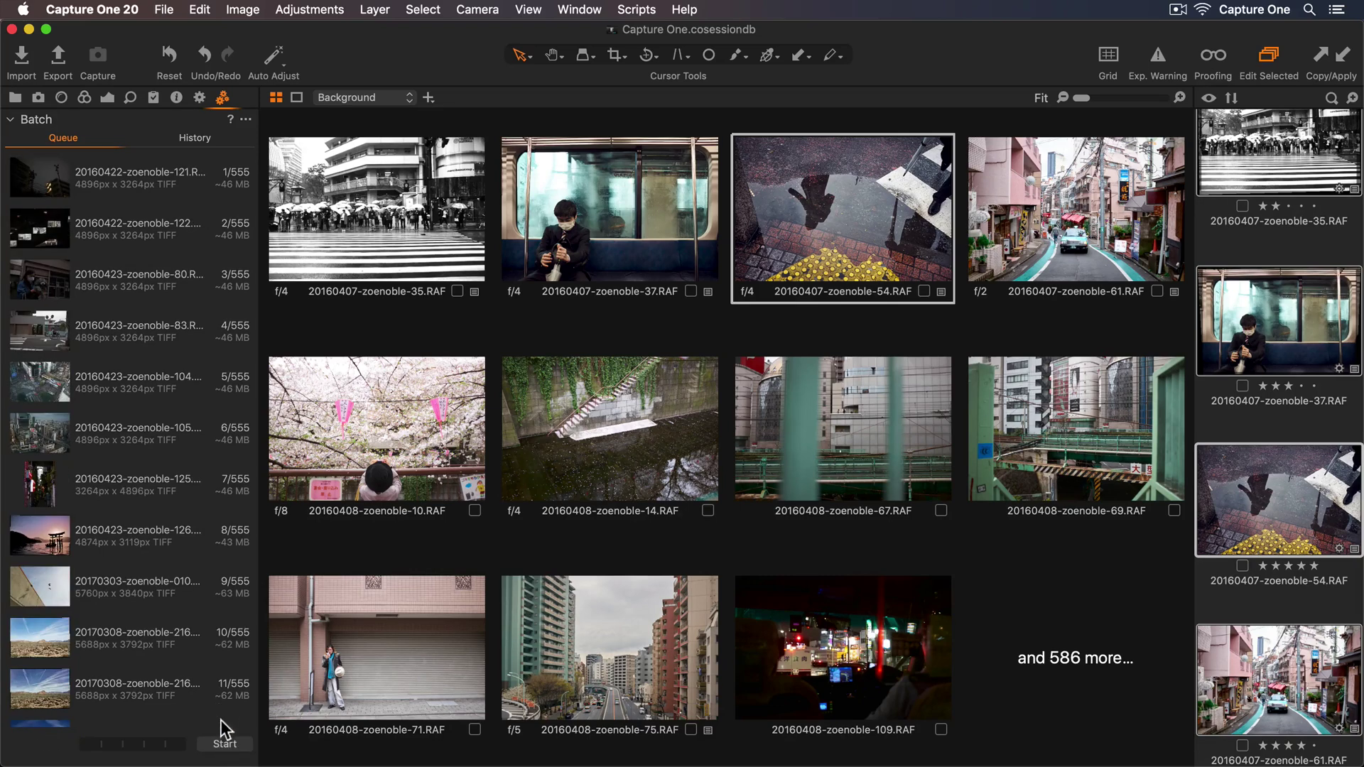
click(223, 690)
key(super+a)
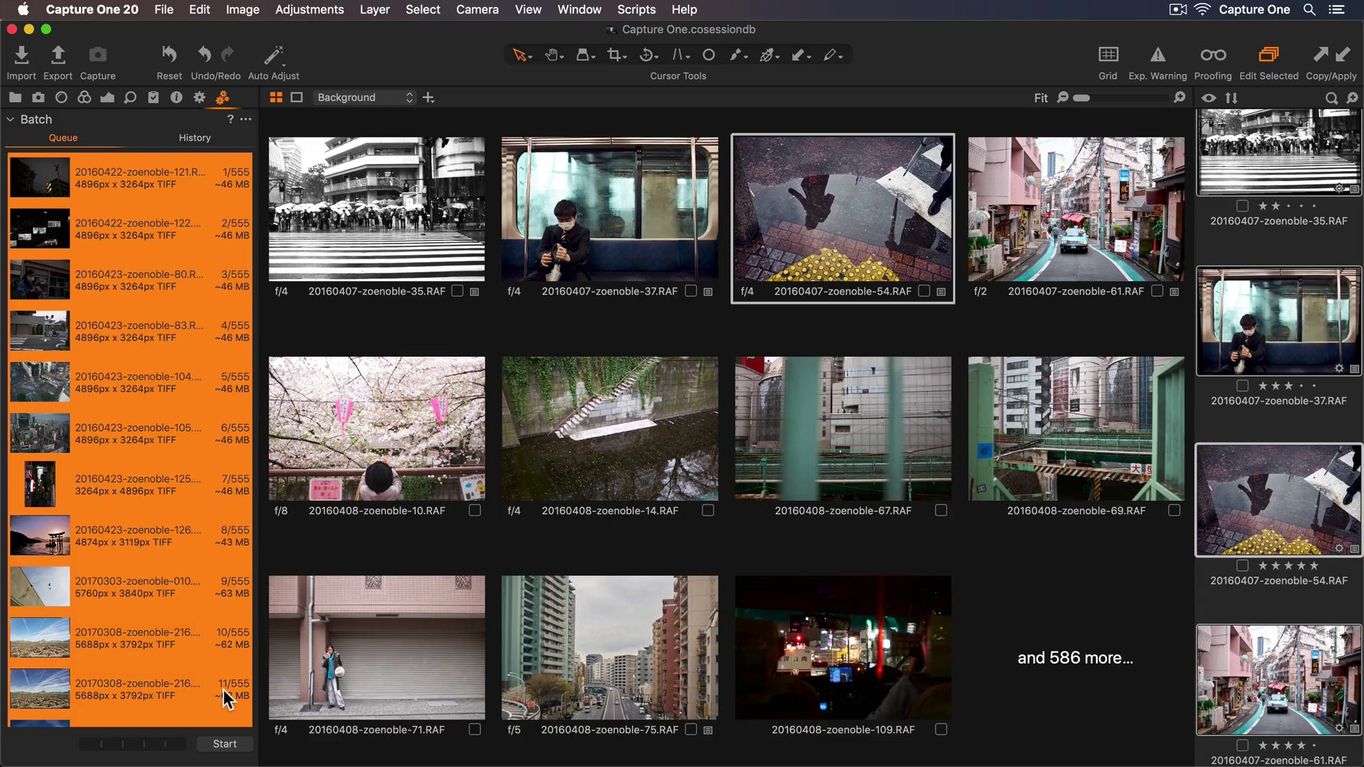
key(BackSpace)
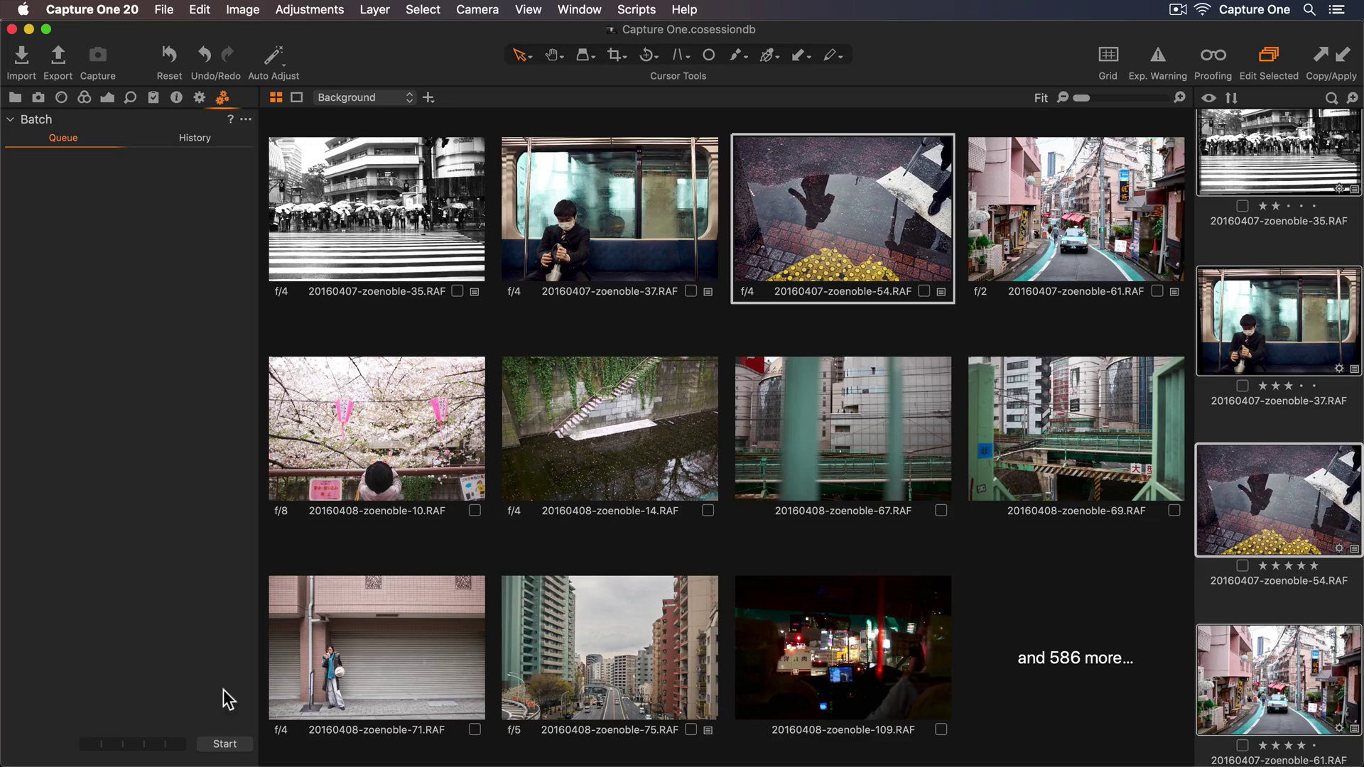
click(242, 743)
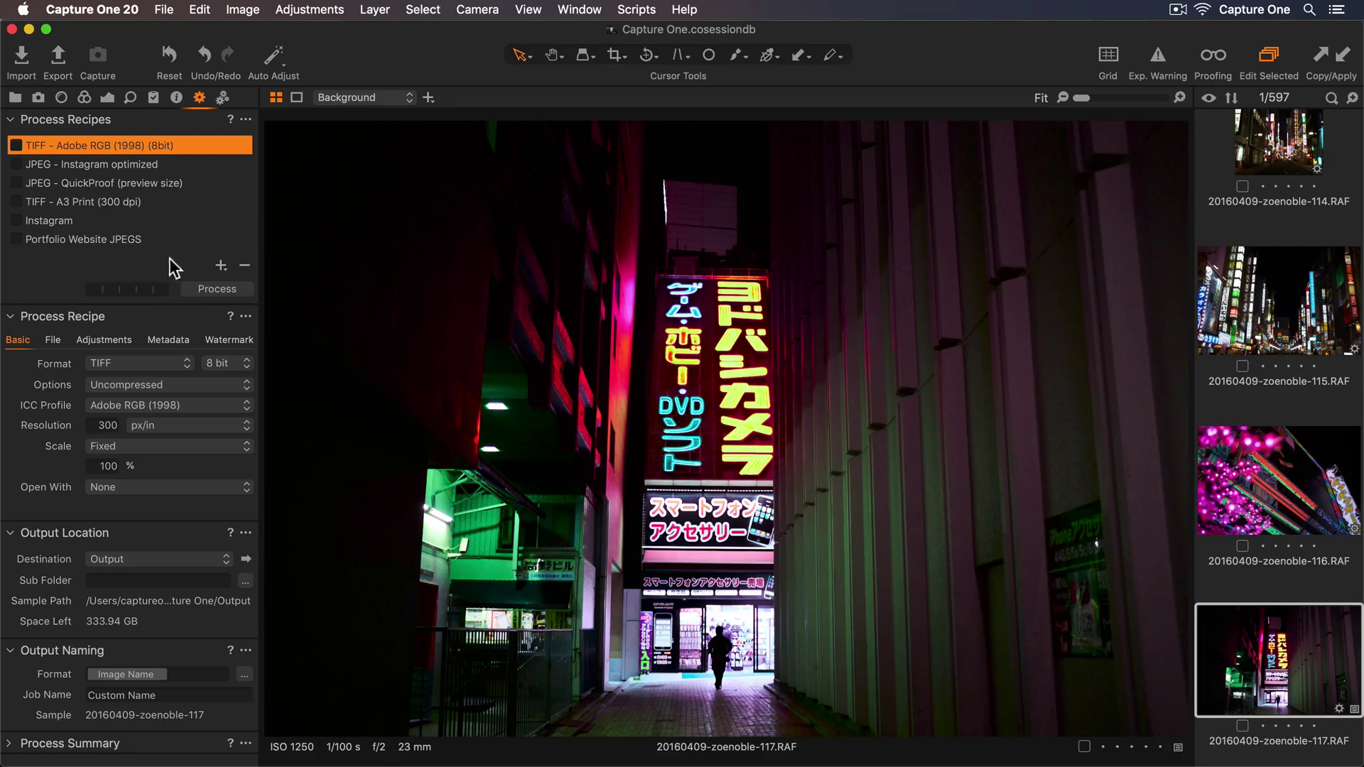
Step: Add a new process recipe named 'A5 Print Postcards'
click(224, 265)
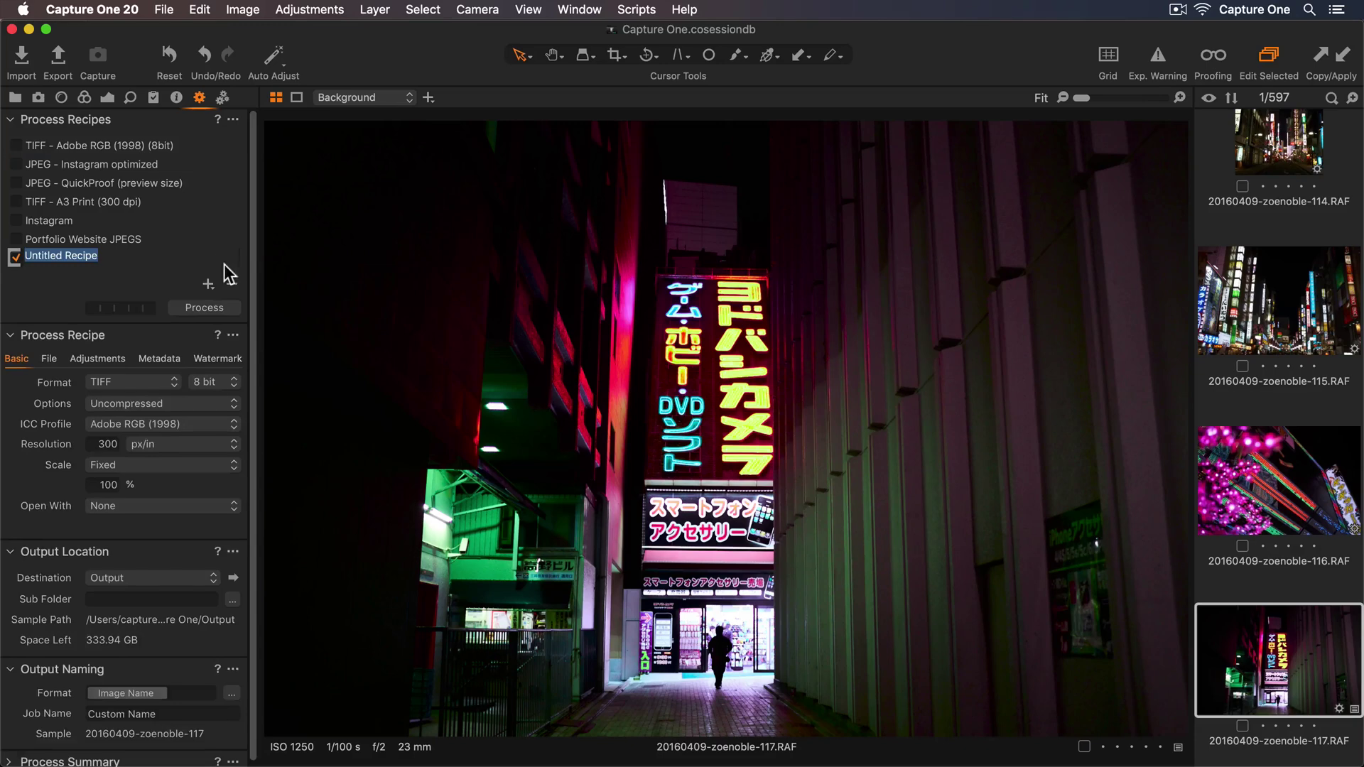
text(A5 Print Po)
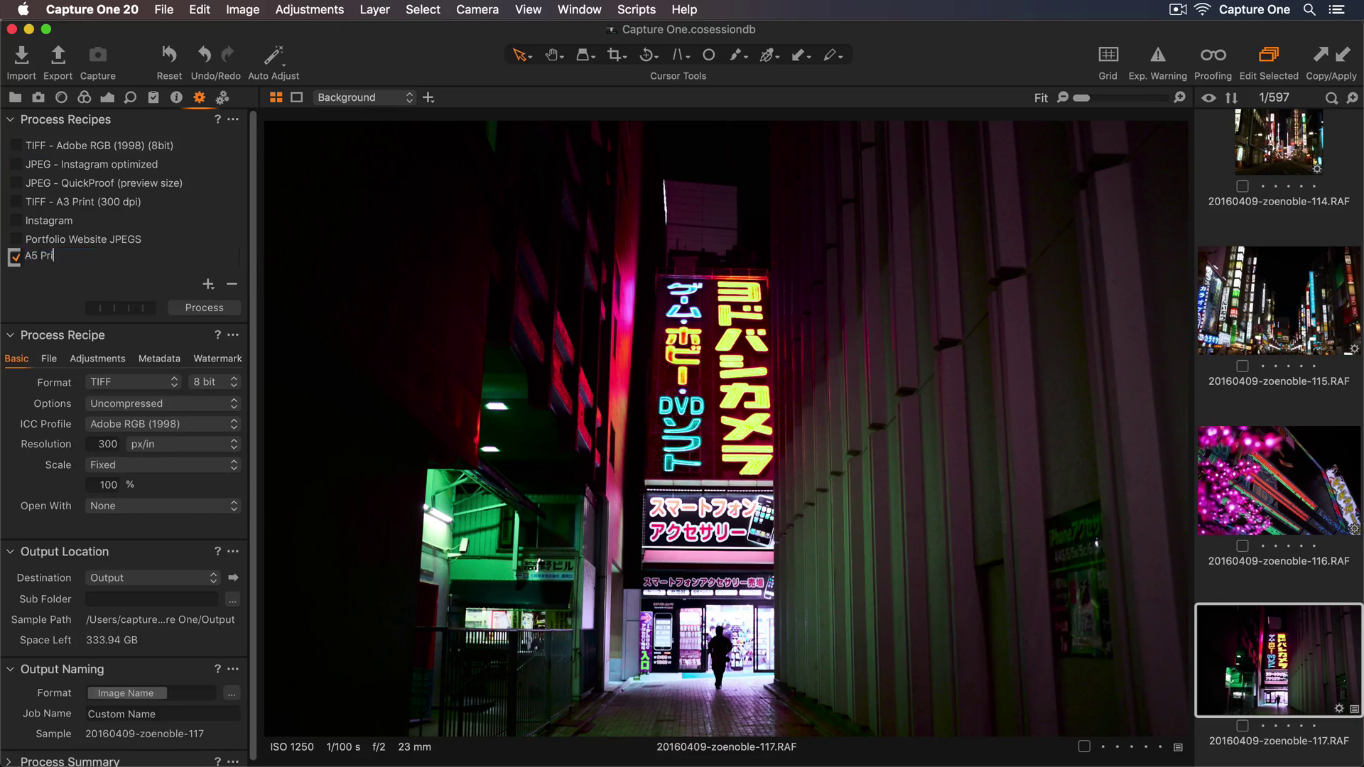
text(stcards)
key(Return)
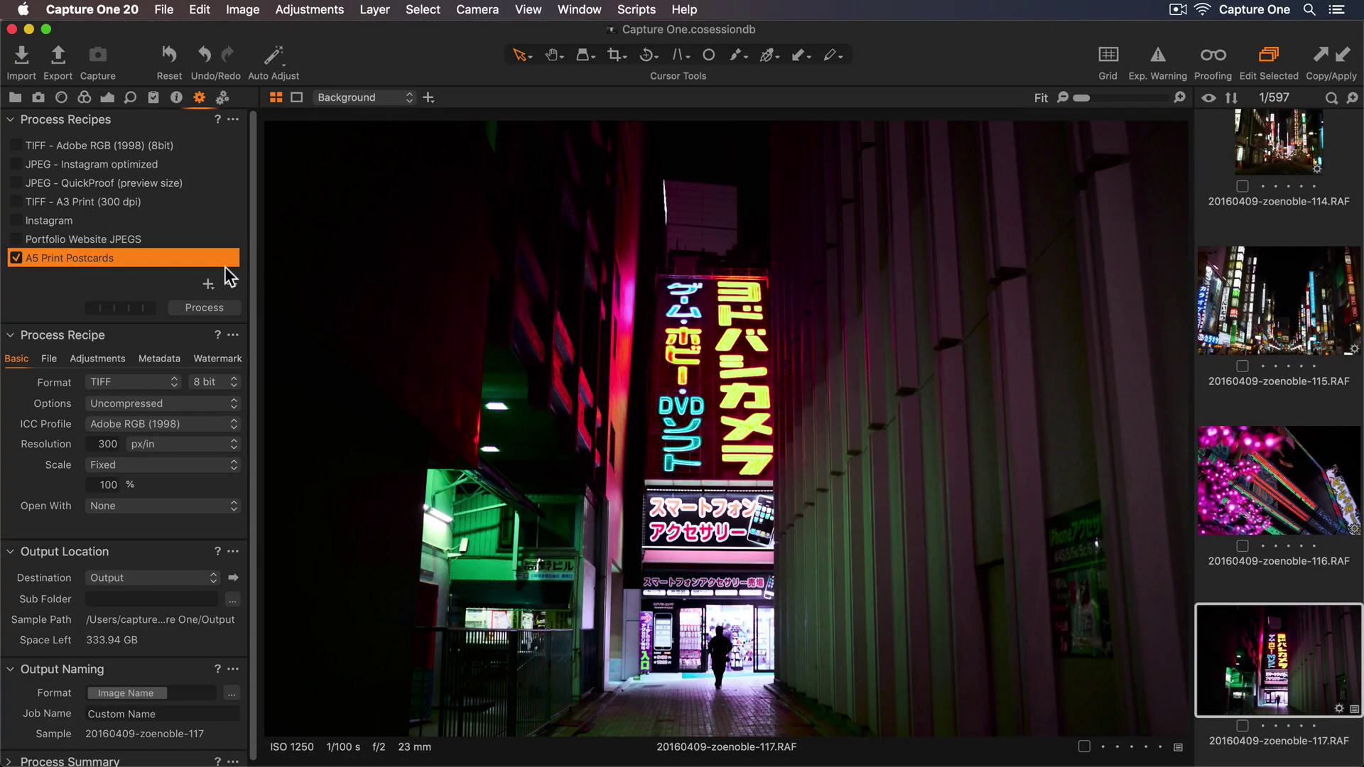
Step: Scale the recipe output to fixed dimensions of 148 × 210 mm
click(216, 465)
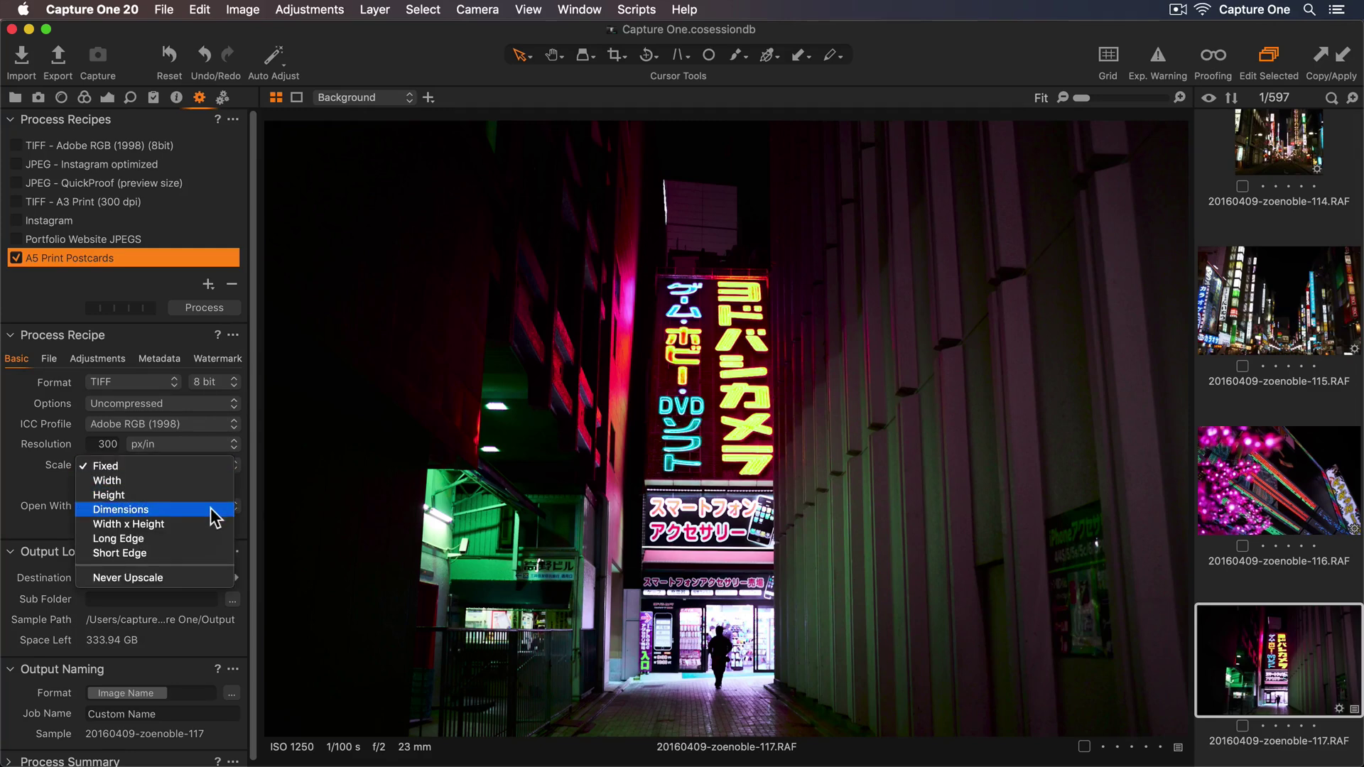
click(211, 509)
click(211, 487)
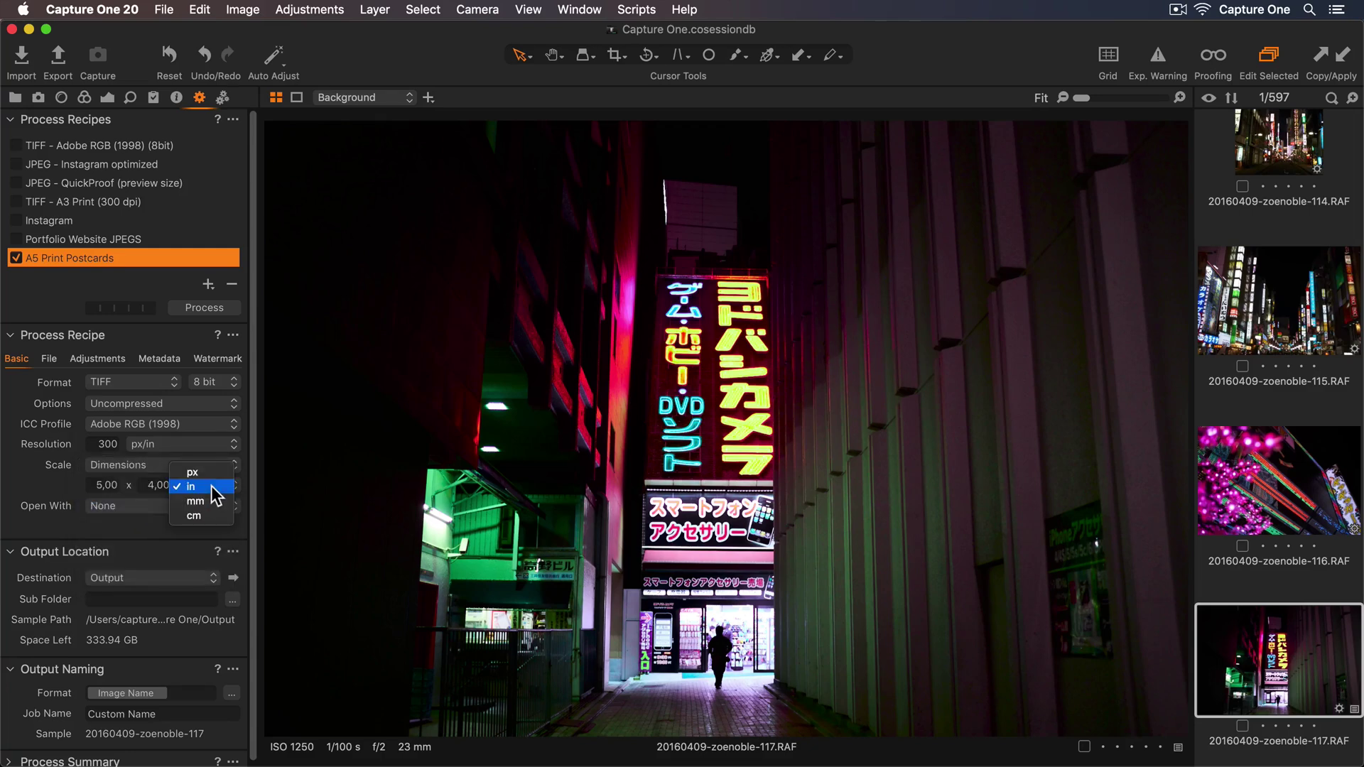
click(213, 500)
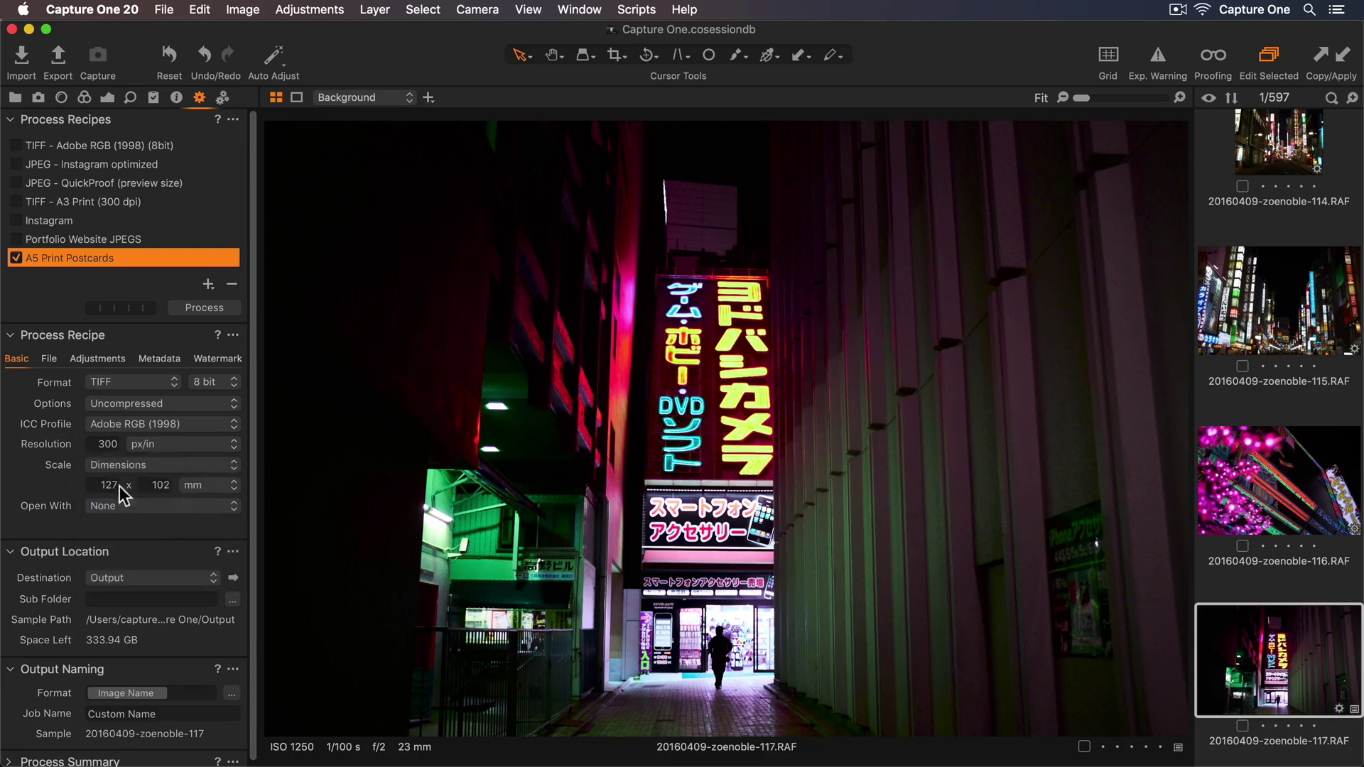
click(93, 484)
text(148)
click(143, 484)
double_click(155, 484)
text(210)
Step: Set the recipe's output sub folder to 'A5 Print Postcards'
click(54, 359)
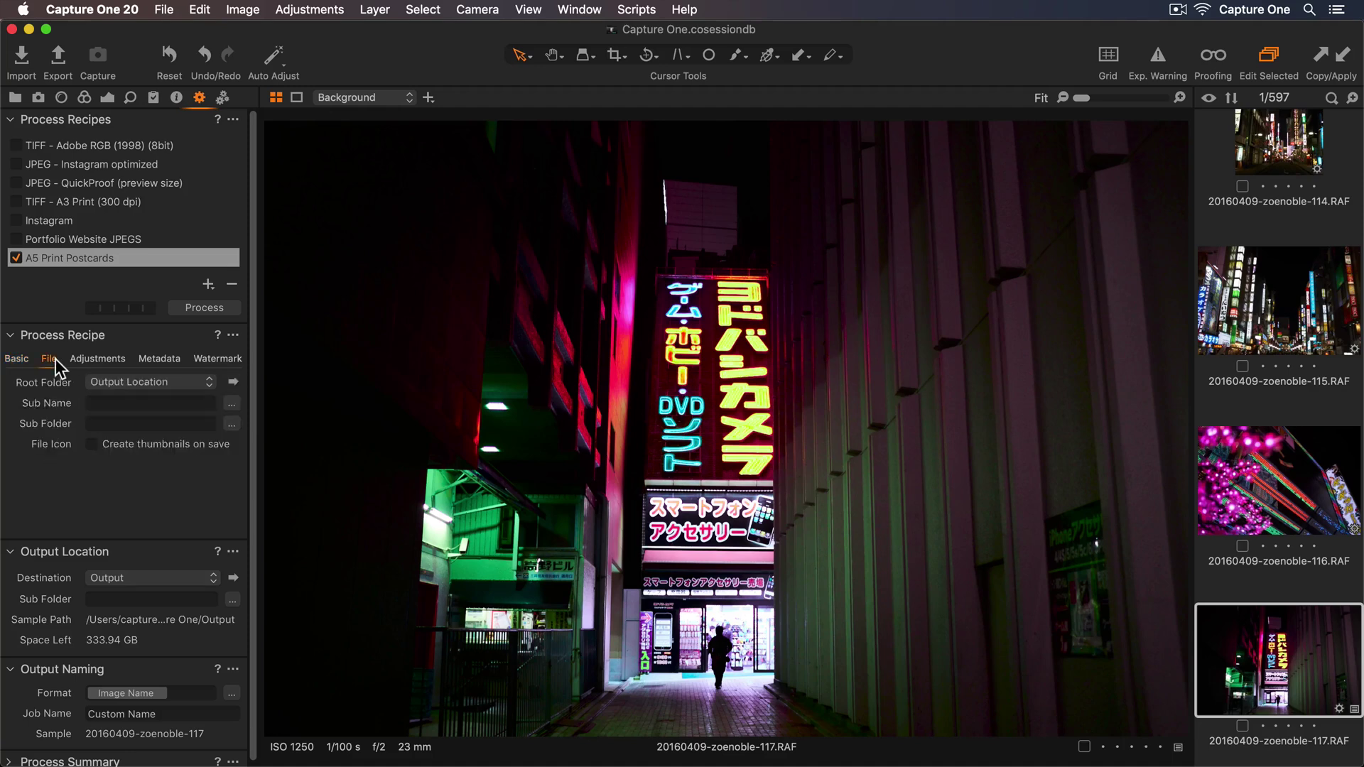
click(99, 424)
text(A5 Print Postcards)
Step: Turn on Output Sharpening for Print with a 40 cm viewing distance
click(104, 358)
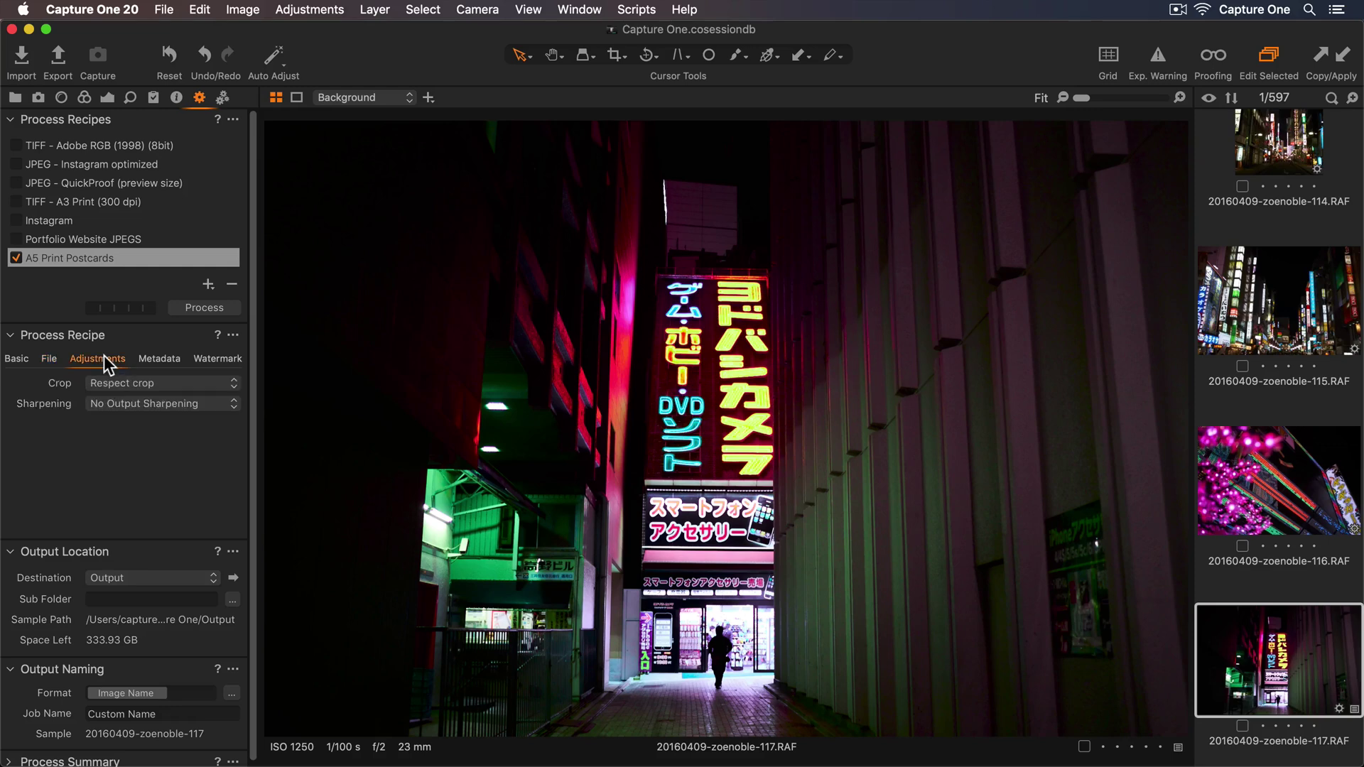
click(213, 403)
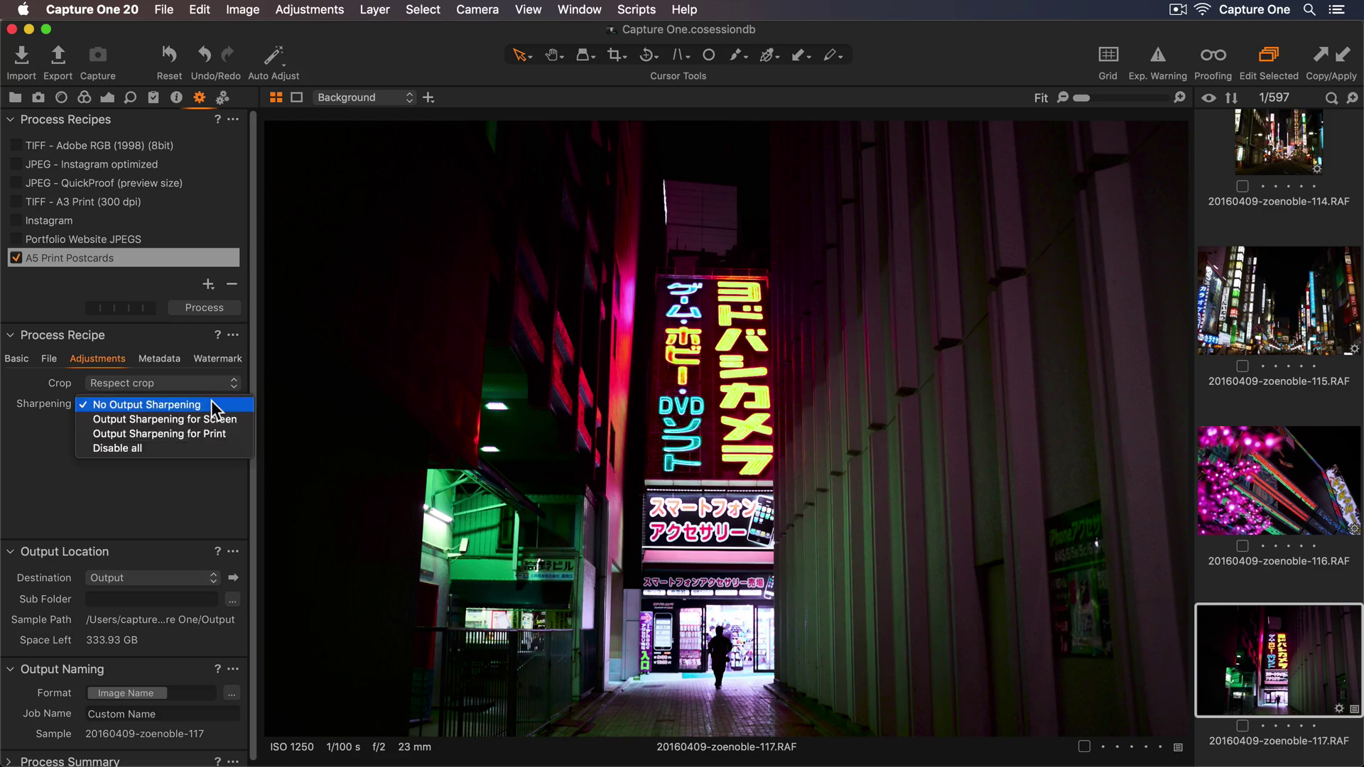
click(237, 433)
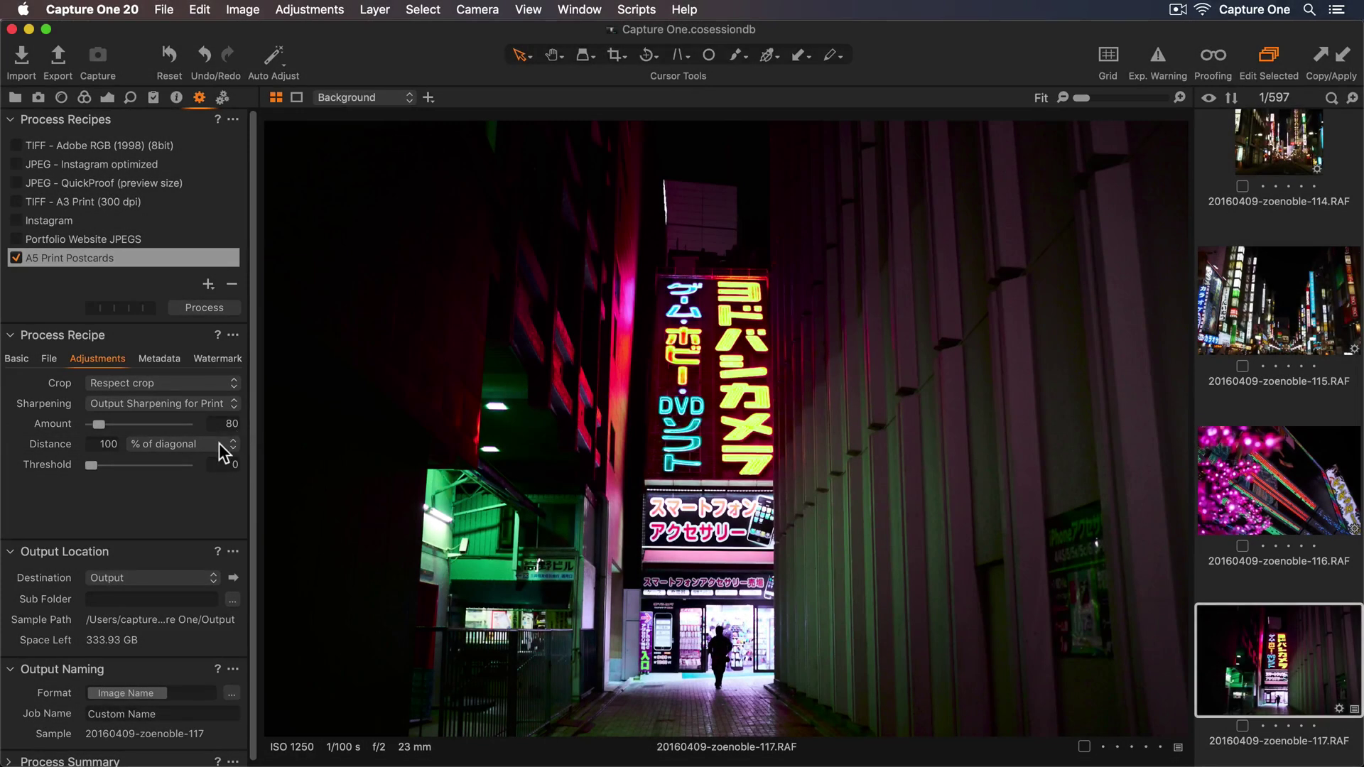
click(221, 449)
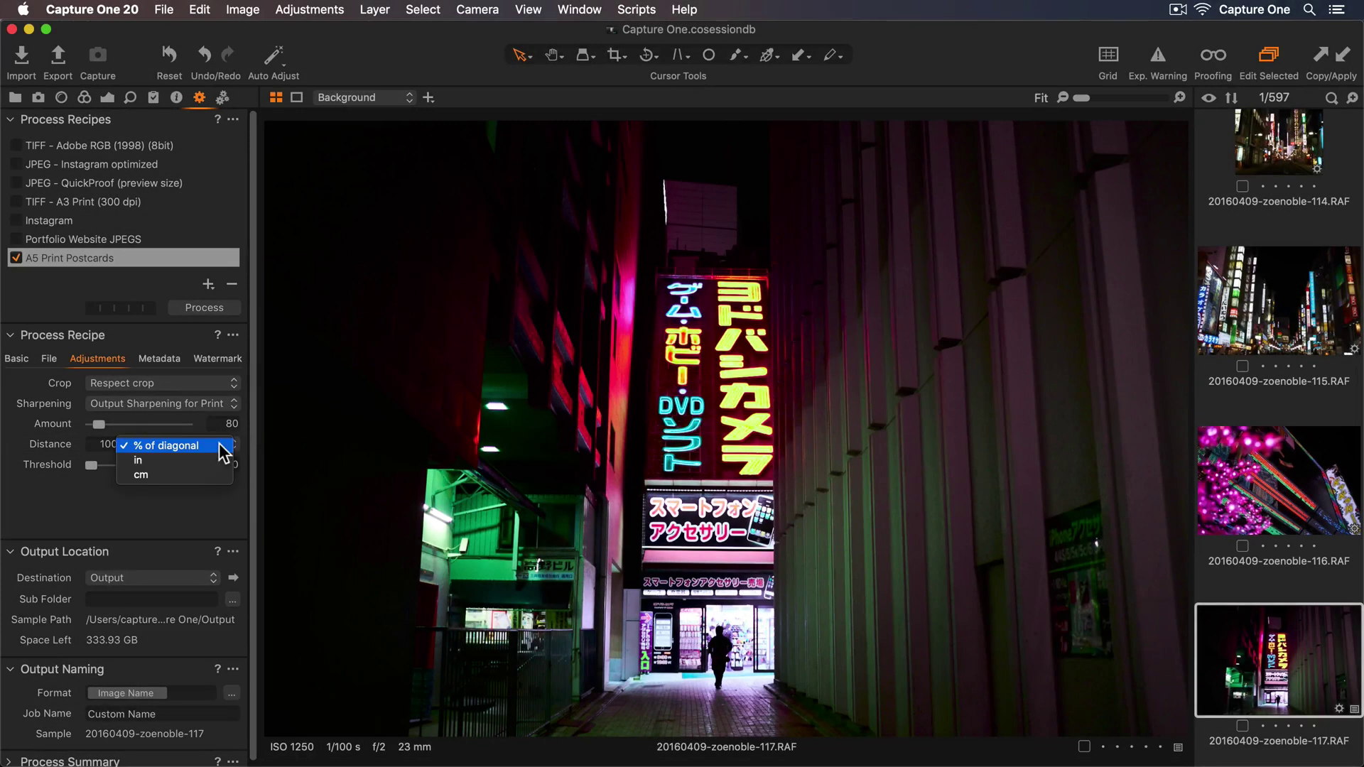
click(216, 477)
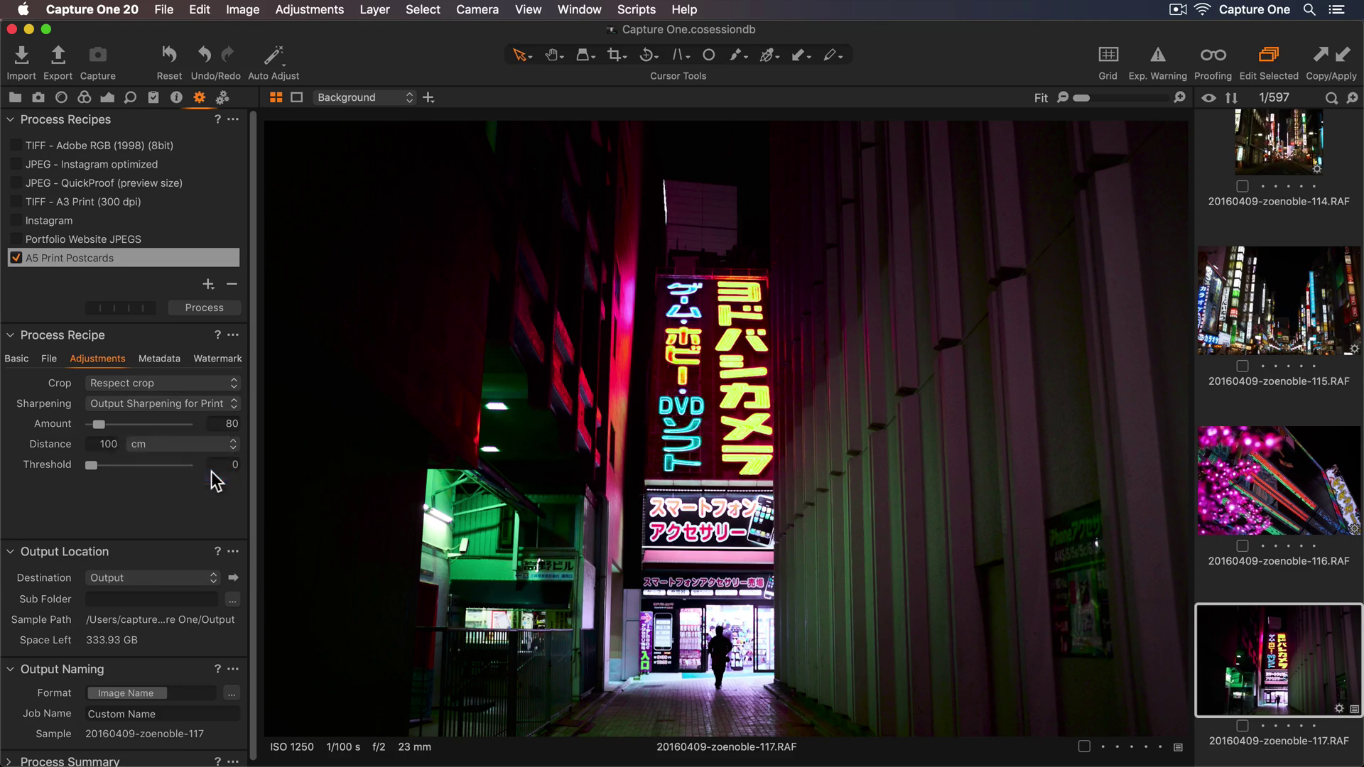
double_click(97, 444)
text(40)
key(Return)
Step: Raise the sharpening amount to 175 while proofing the output at 100%
click(1213, 57)
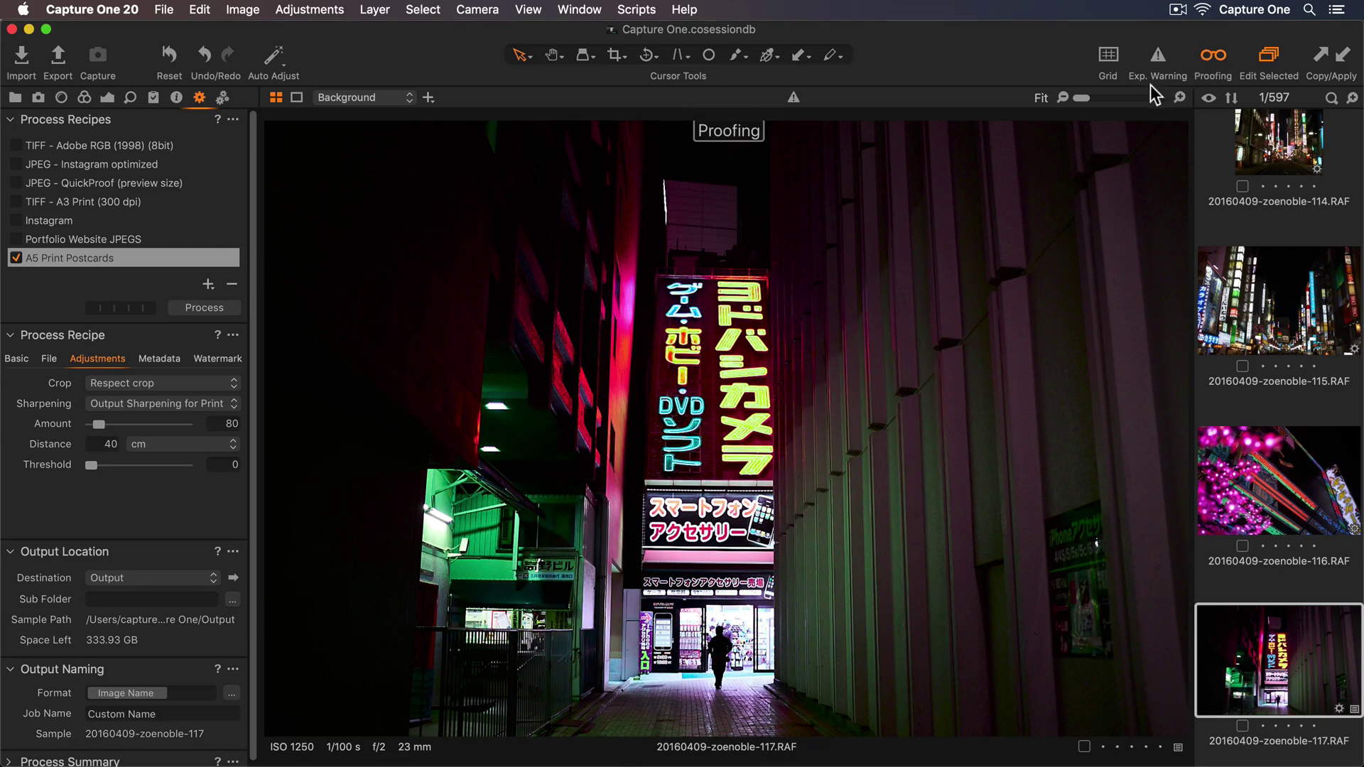
drag(1114, 94, 1119, 93)
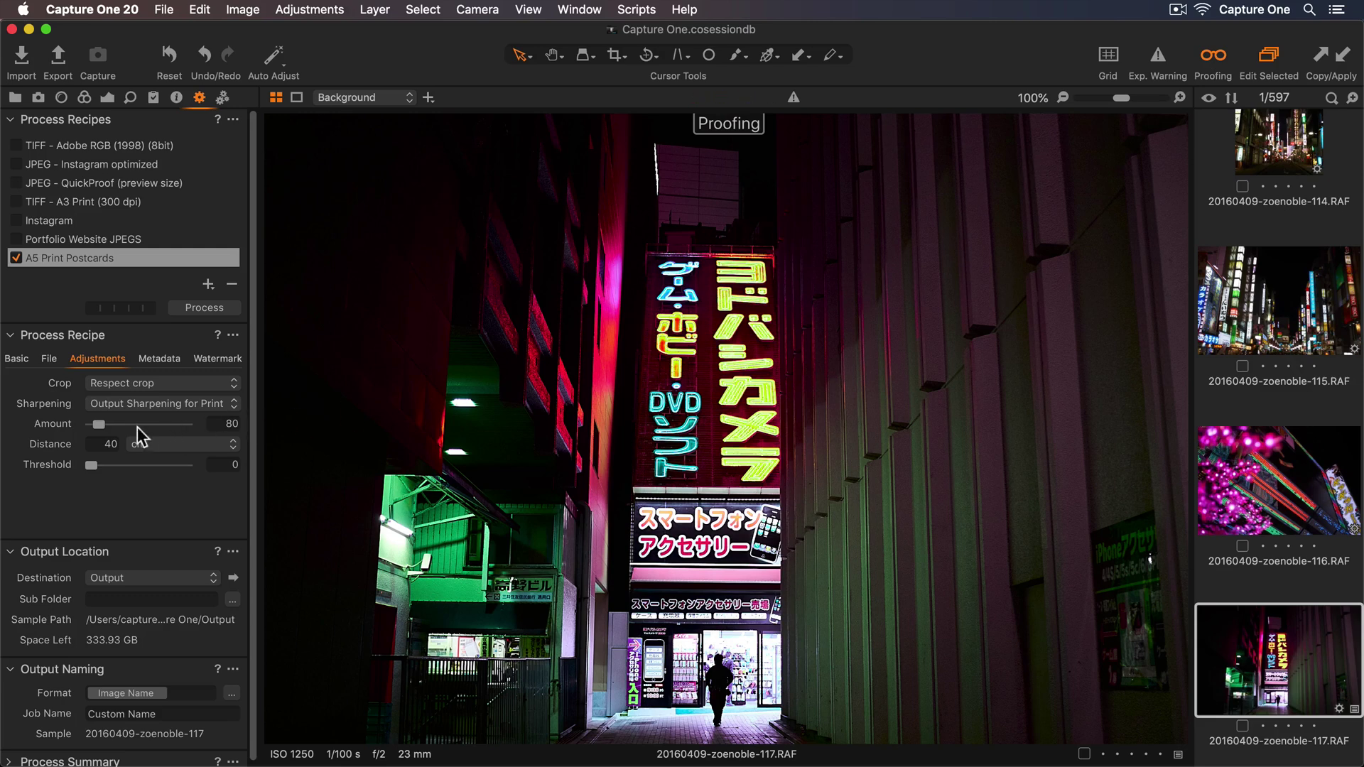
drag(104, 424, 111, 423)
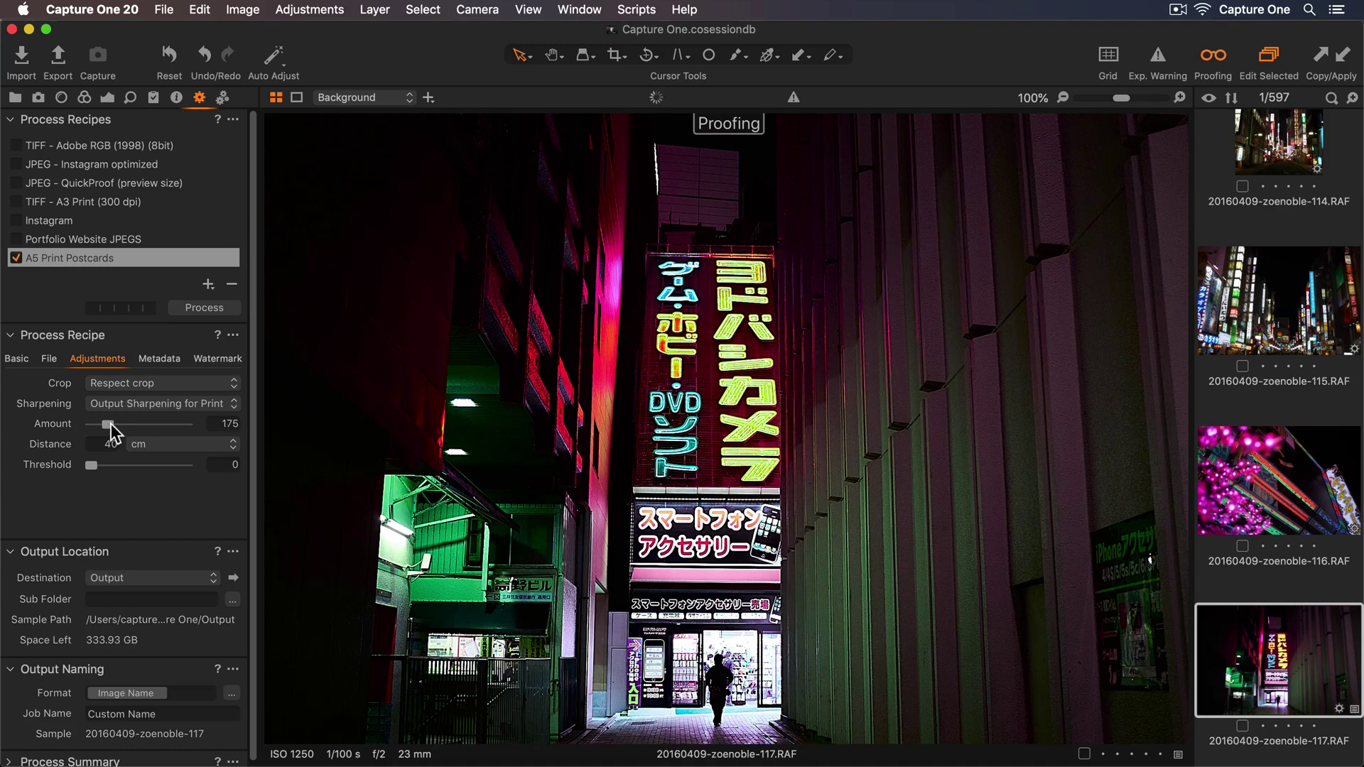
click(1201, 64)
click(1063, 97)
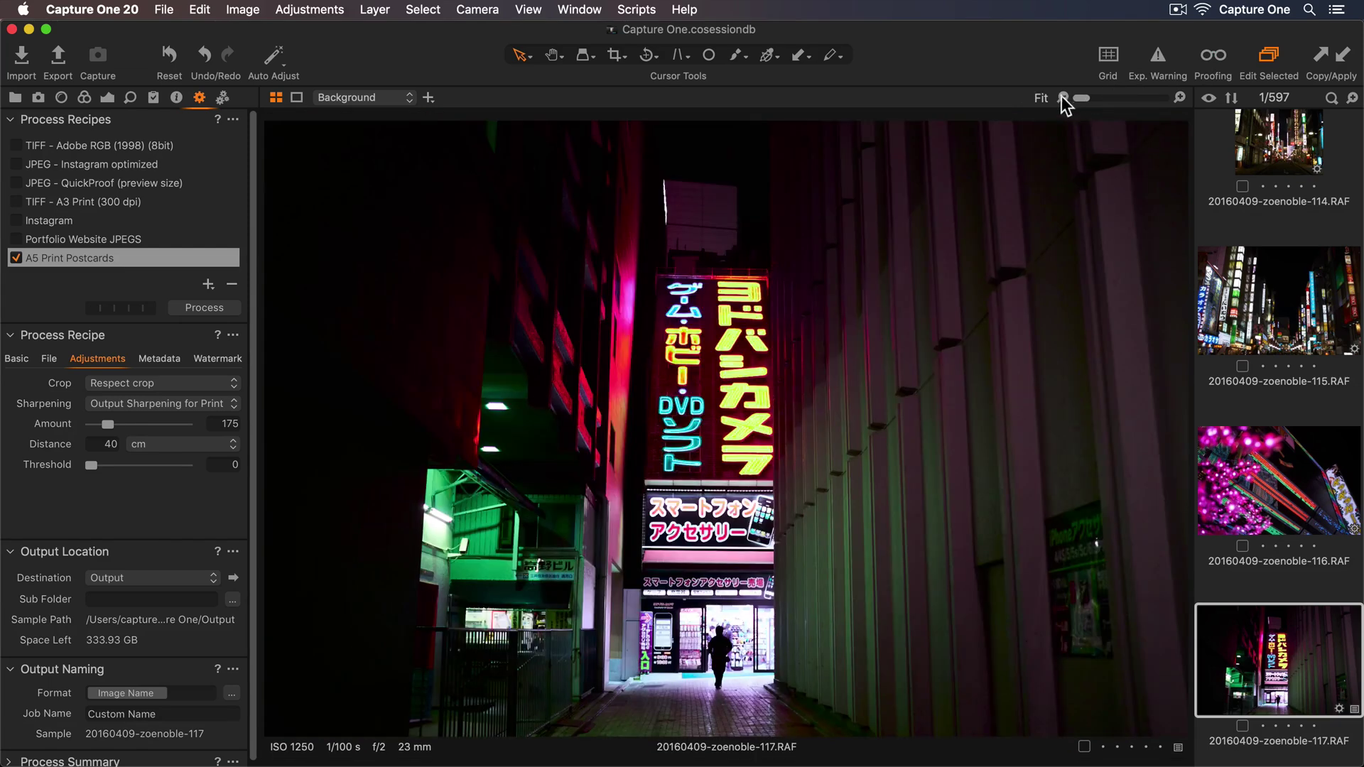
Step: Set the watermark kind to Image and load Capture-one-logo.png from the Logo folder
click(213, 358)
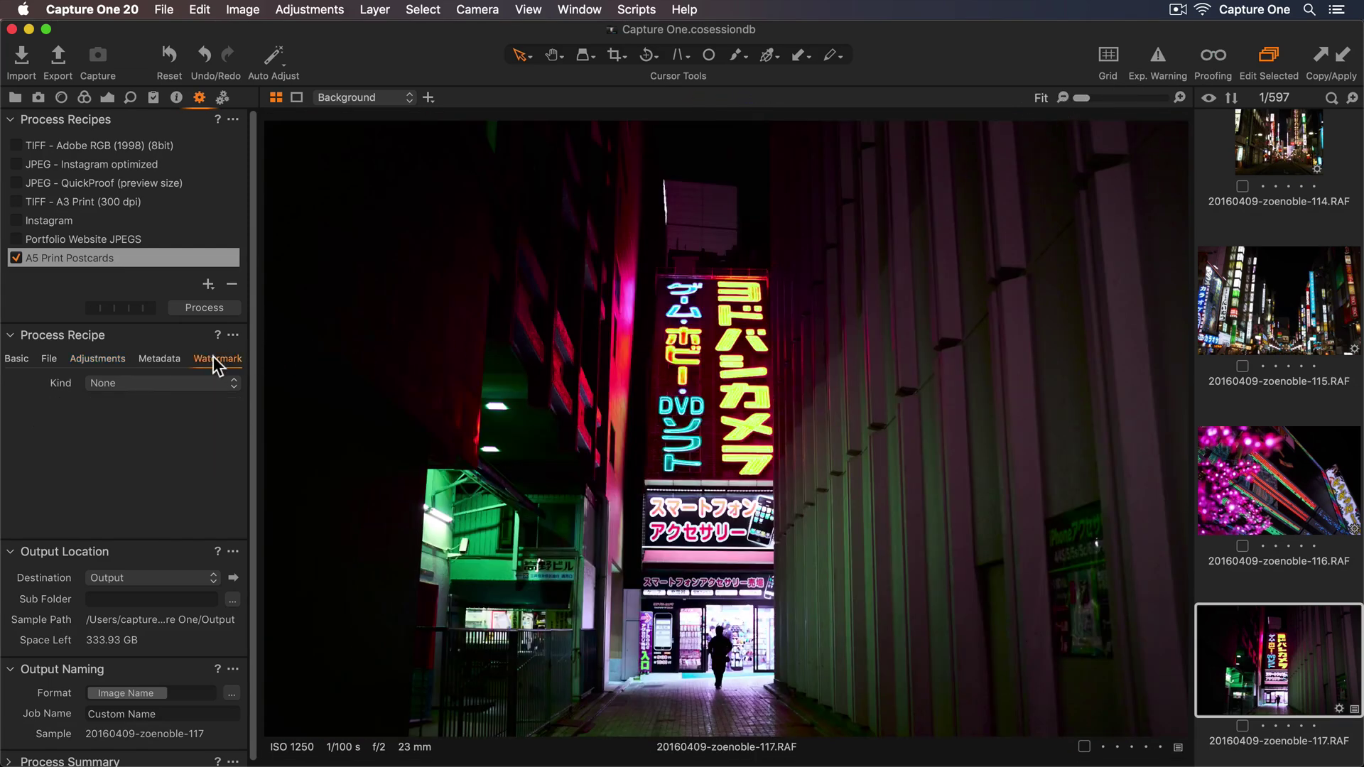
click(230, 389)
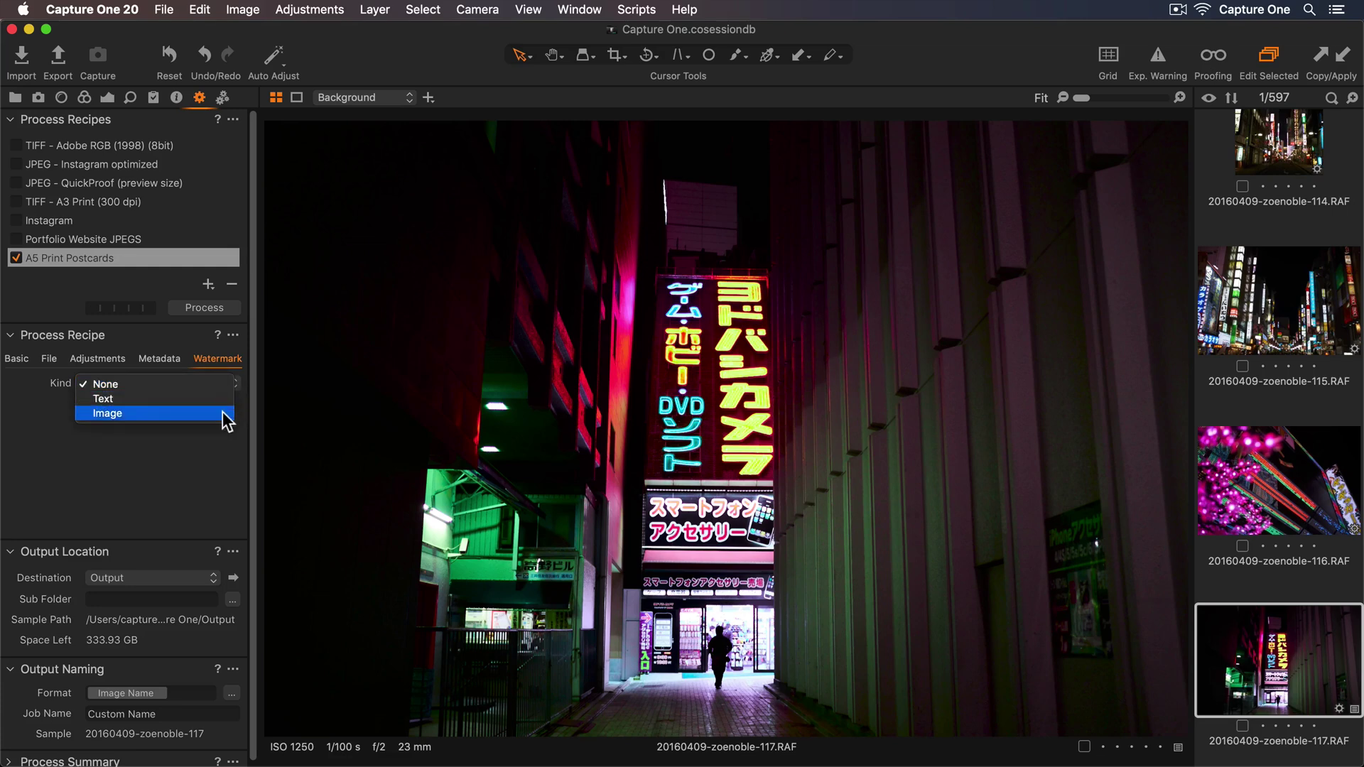
click(225, 414)
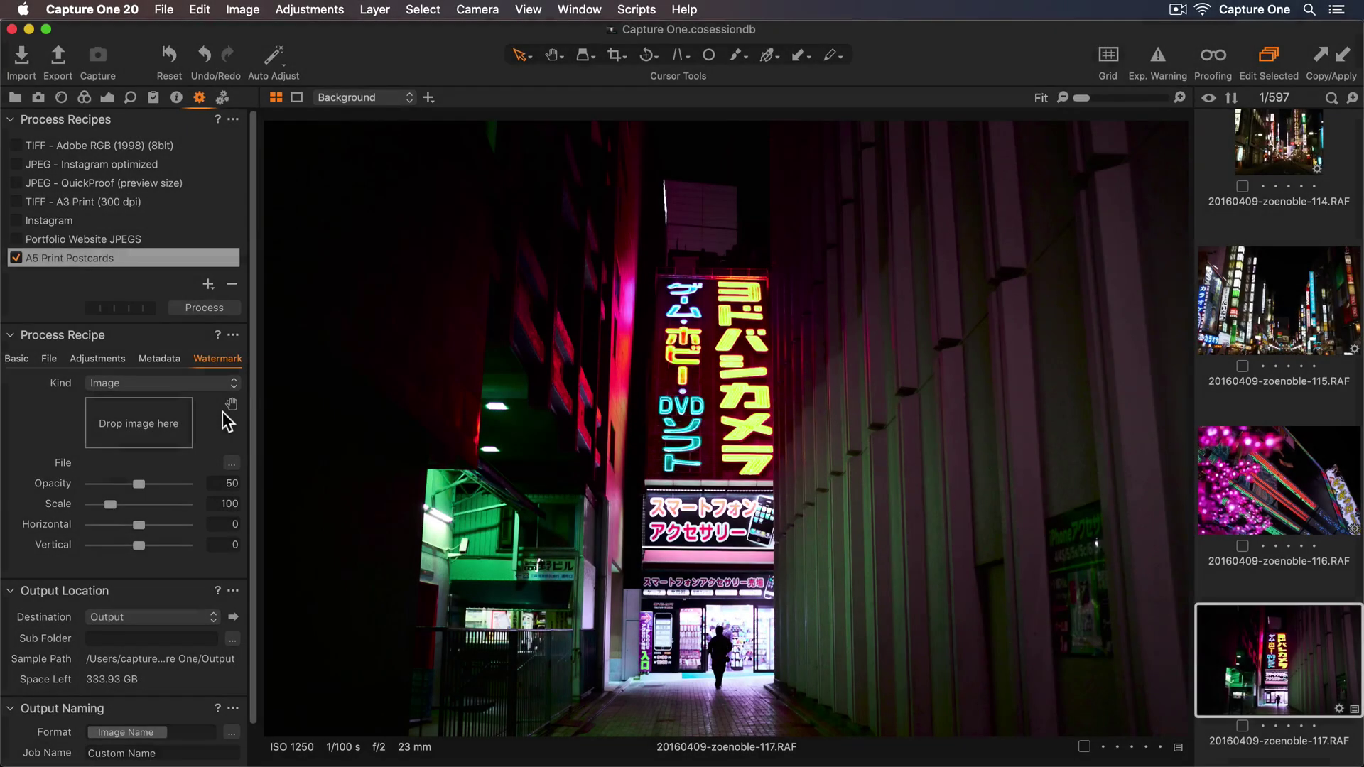
click(231, 462)
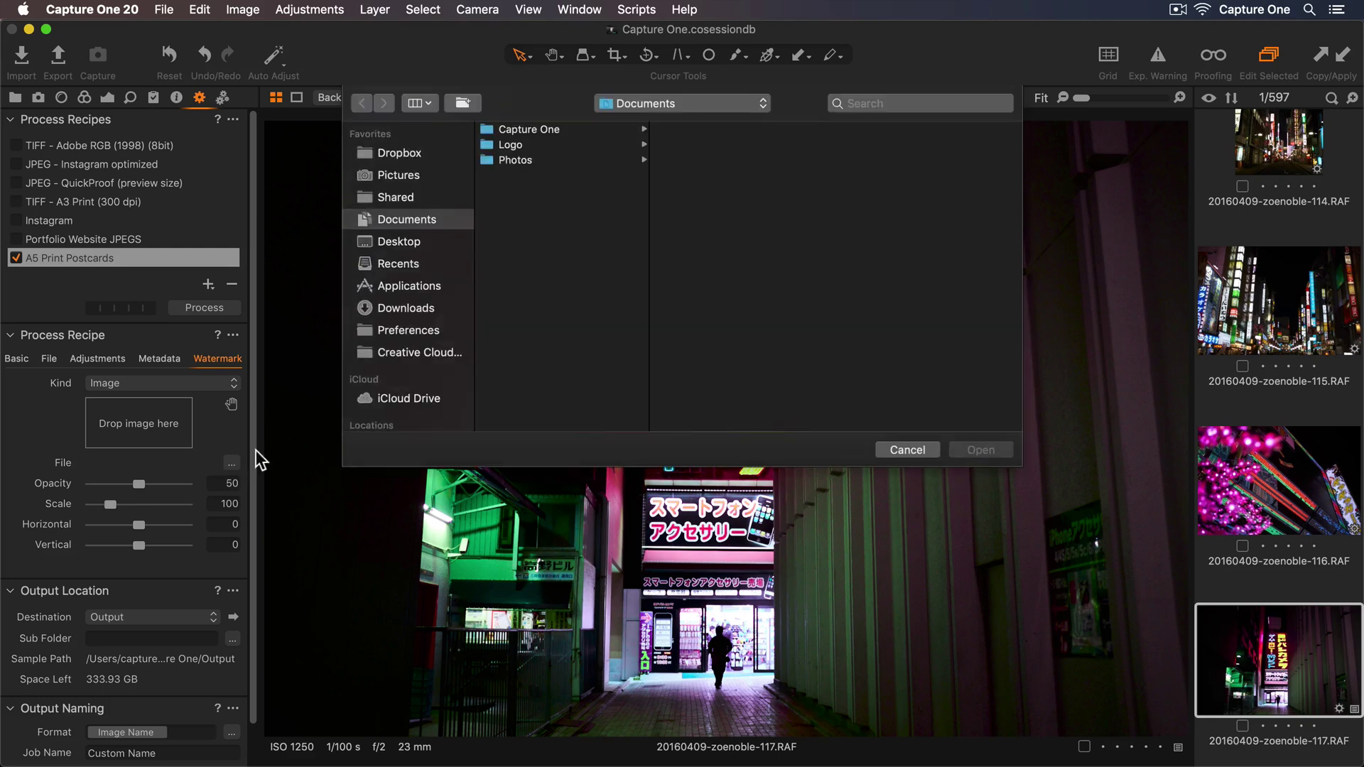
click(560, 149)
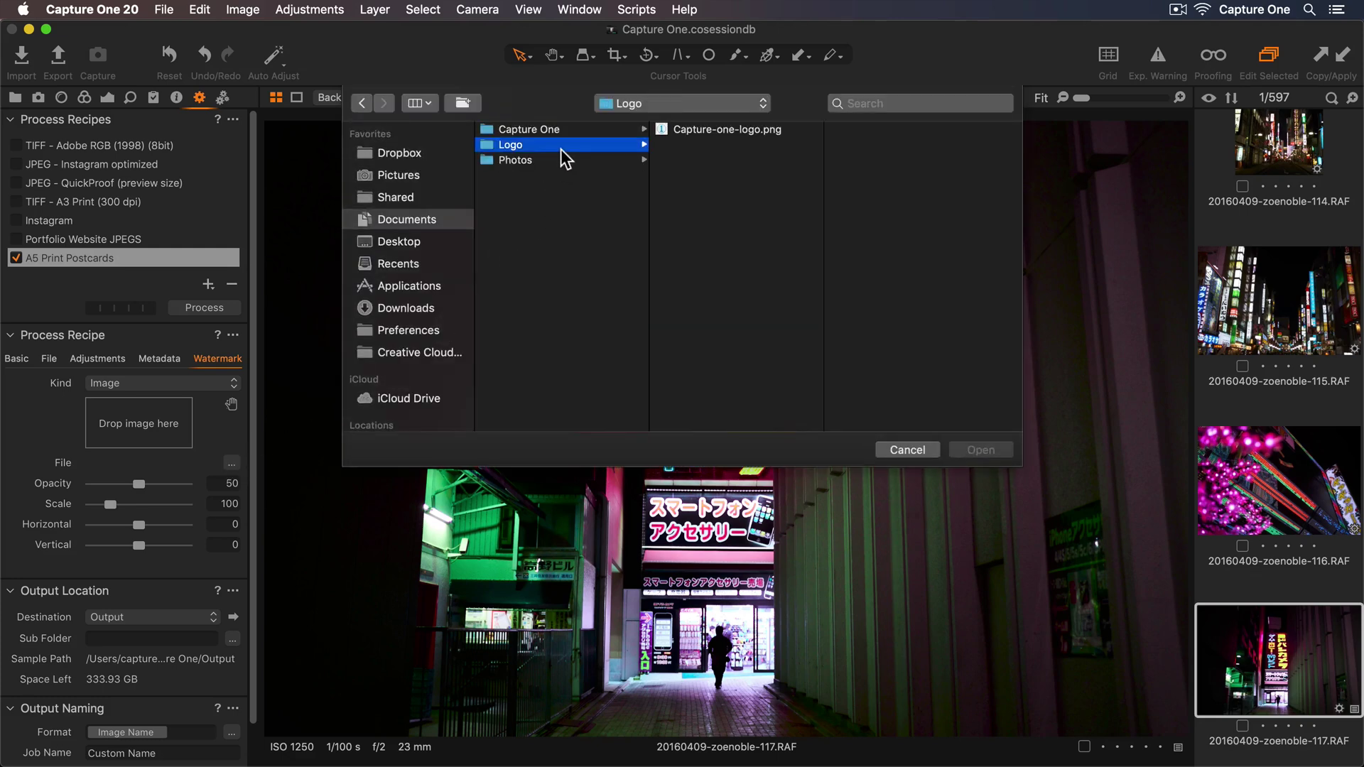
click(716, 130)
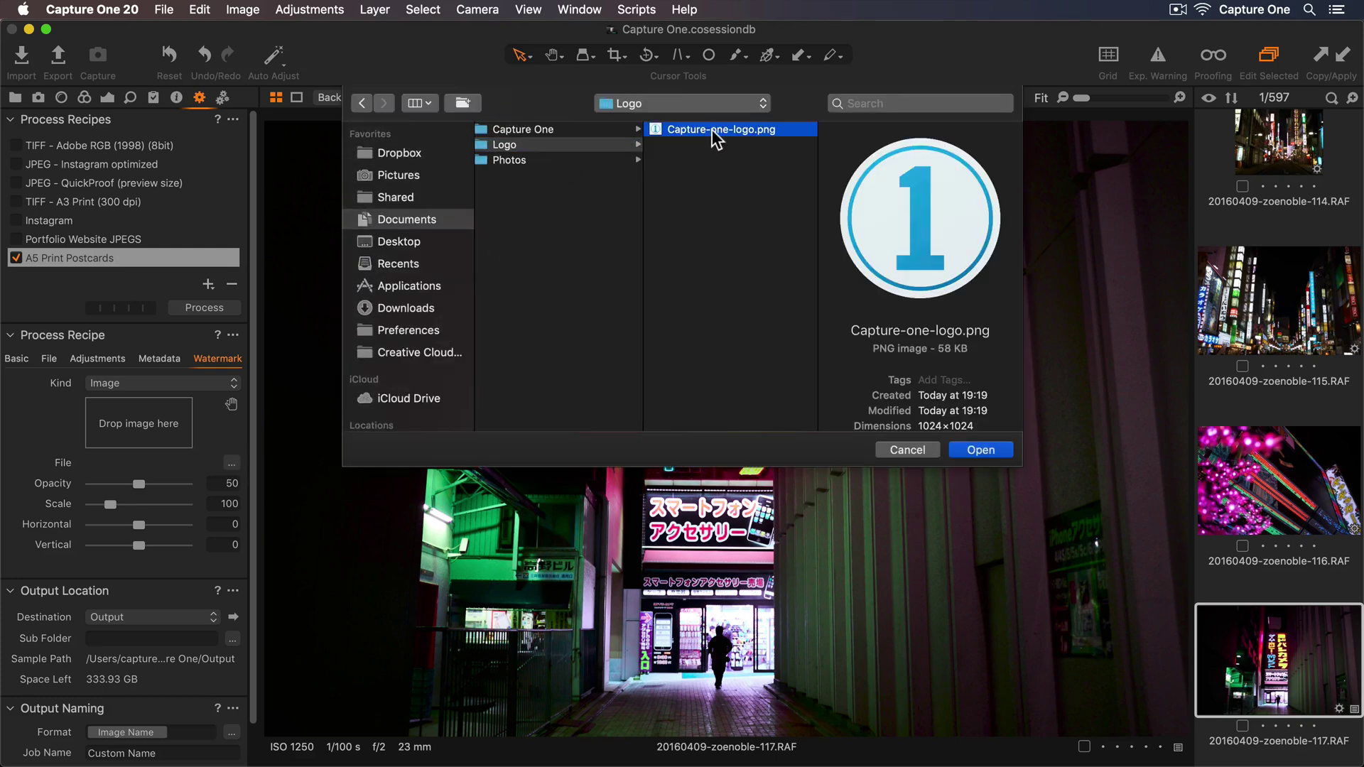
double_click(712, 131)
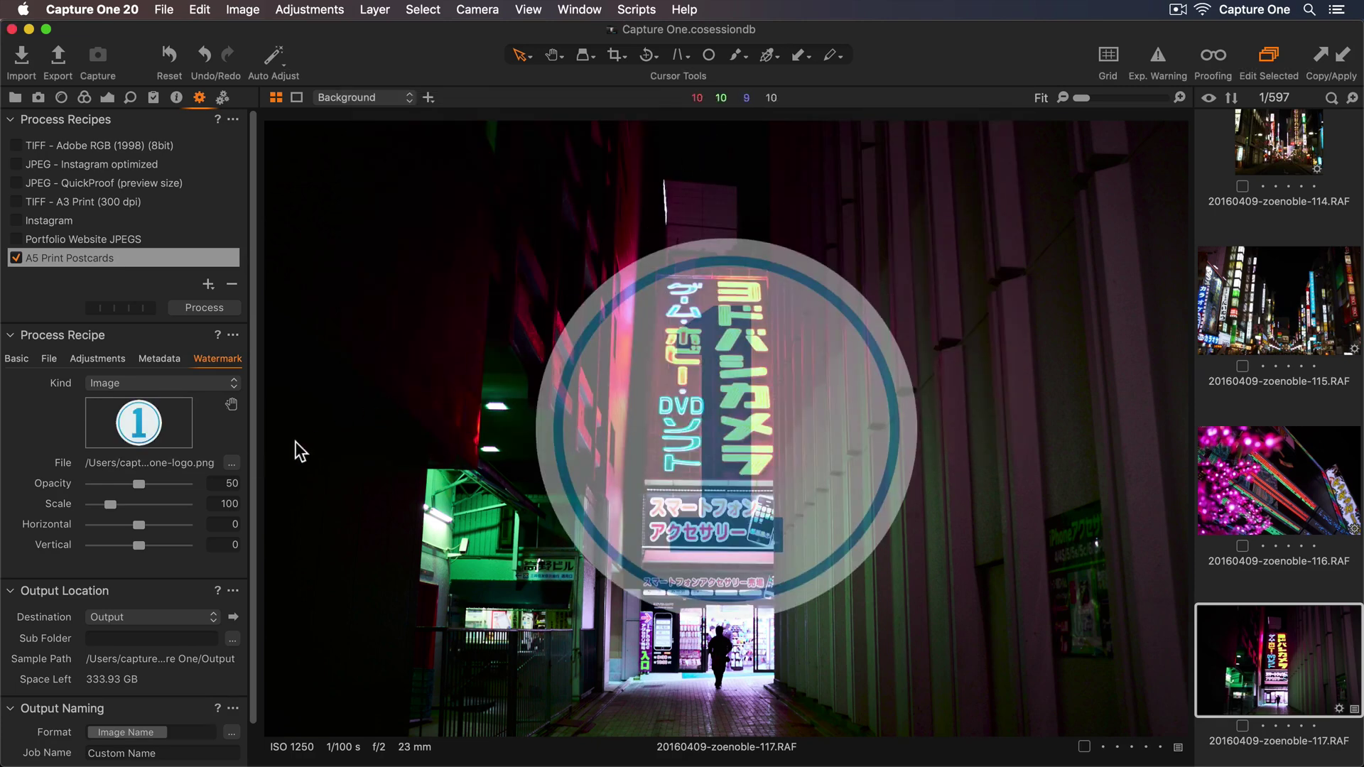
Step: Set watermark opacity 51 and scale 25, and move the logo to the bottom-left corner
drag(143, 484, 104, 537)
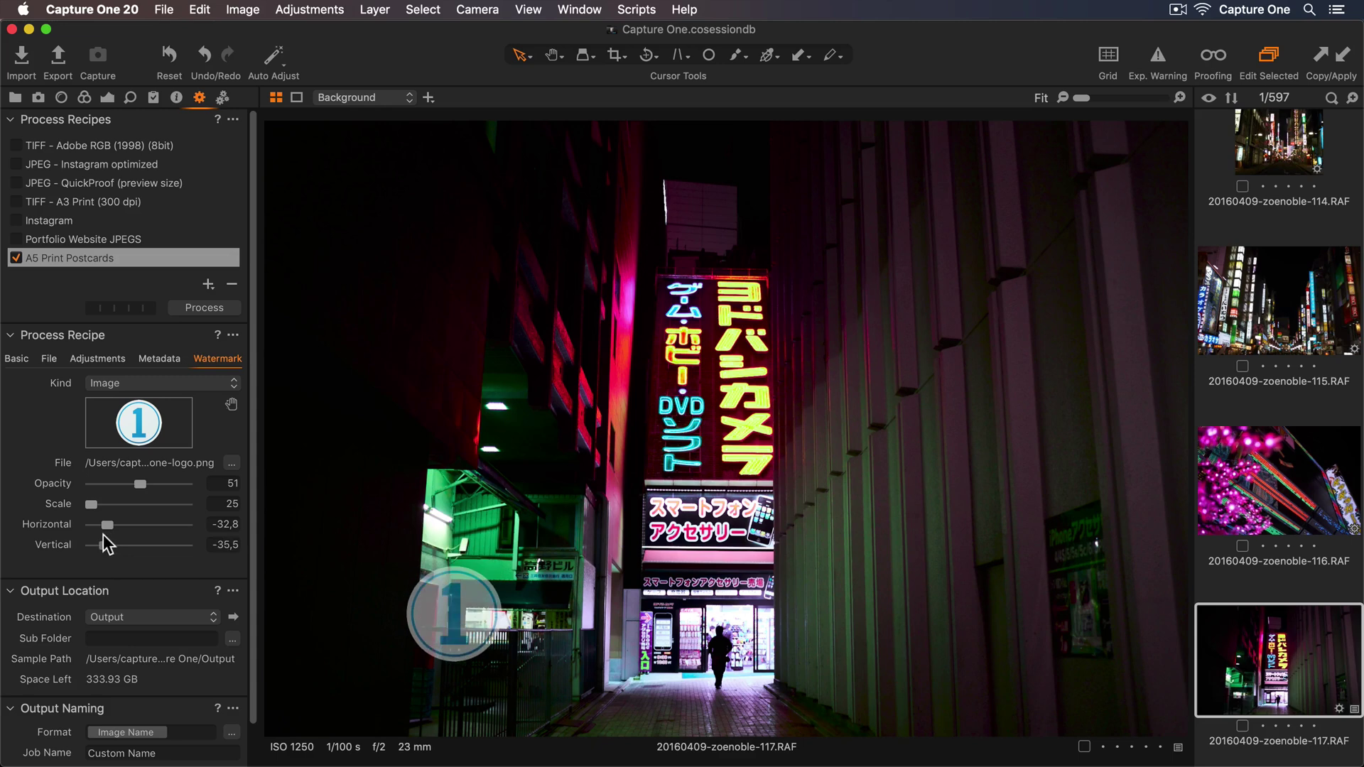
click(232, 405)
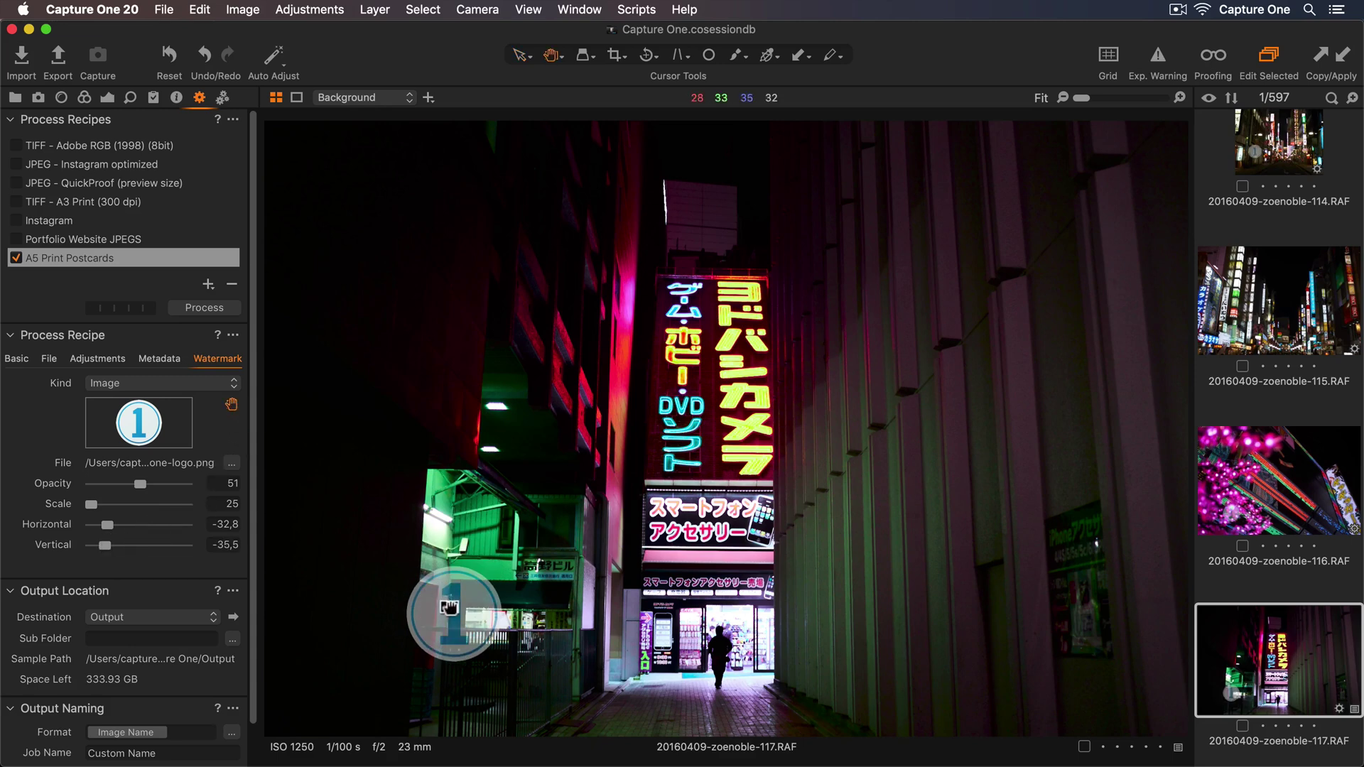
drag(450, 608, 327, 666)
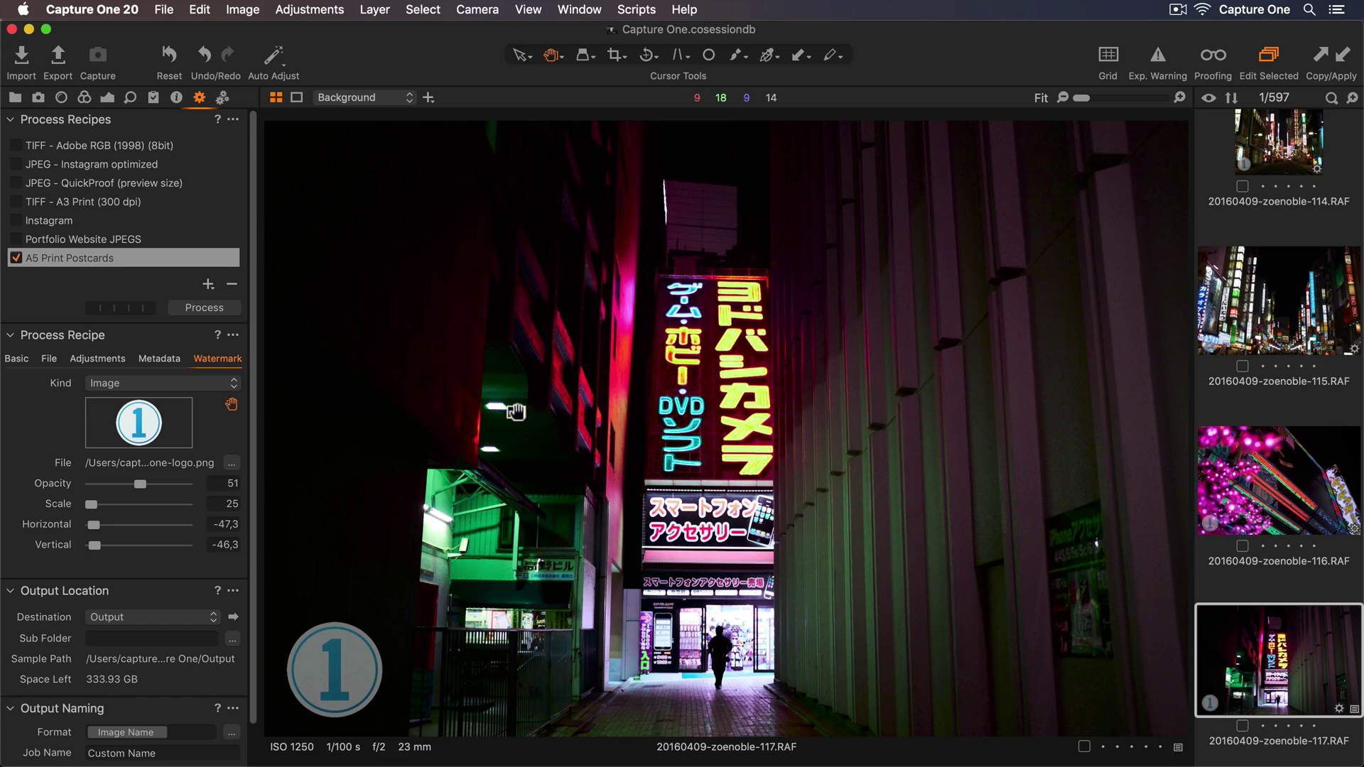
Step: Crop the photo with the Output aspect ratio and reposition the frame leftward
click(616, 60)
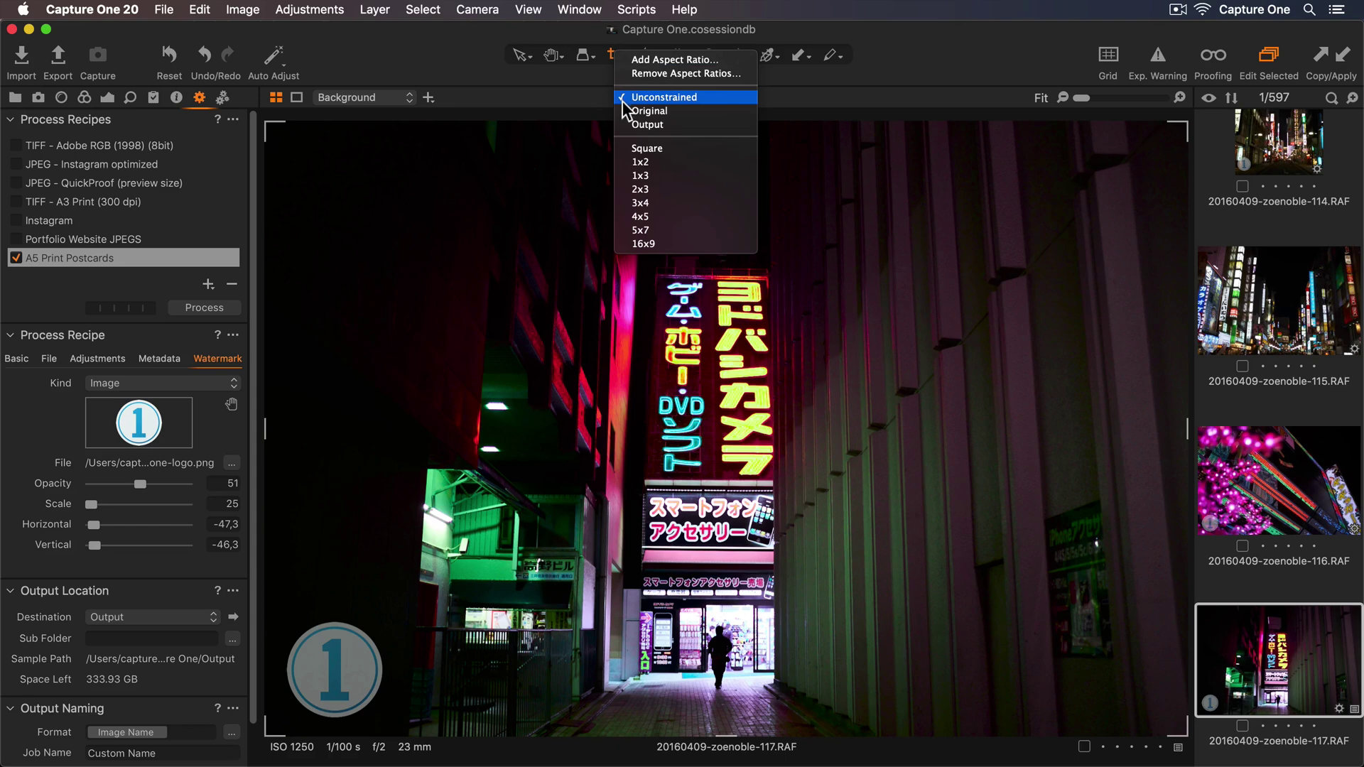
click(626, 125)
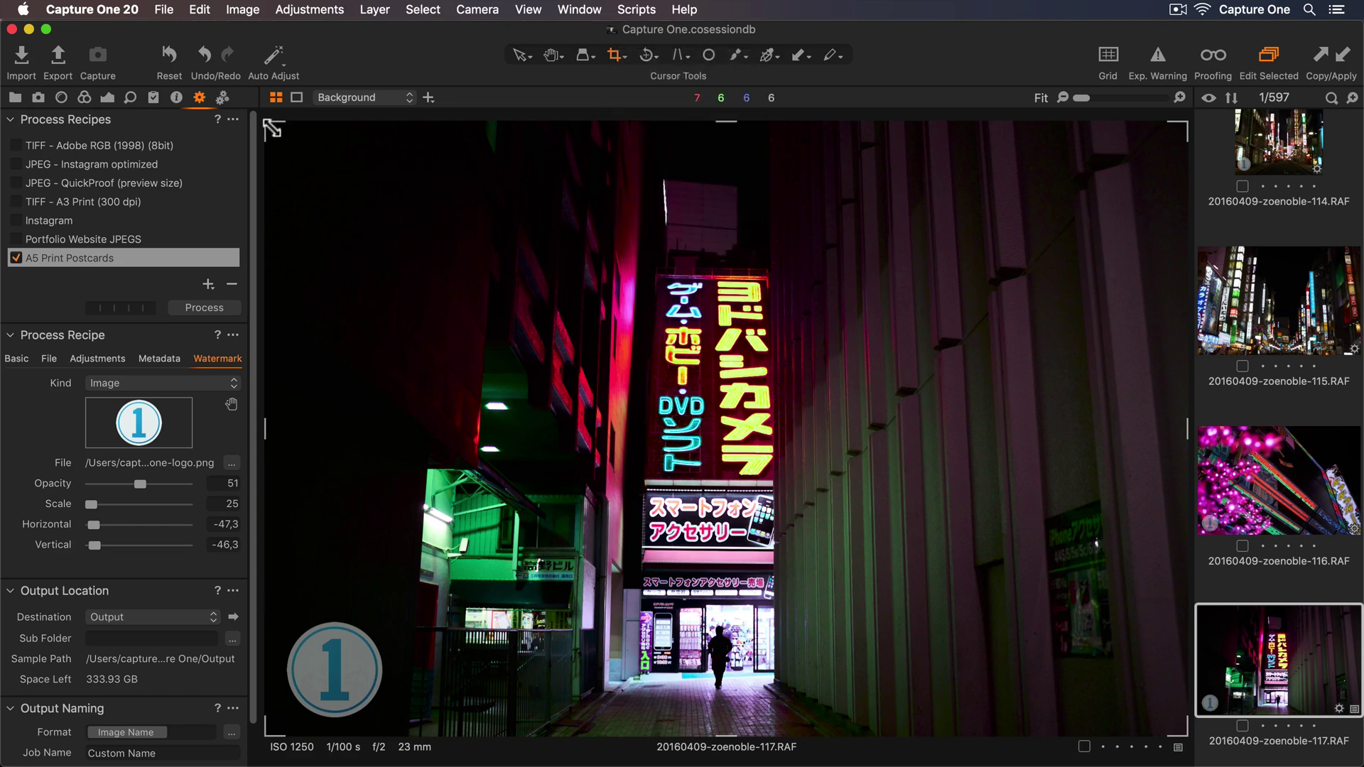
drag(267, 128, 396, 182)
drag(530, 320, 442, 329)
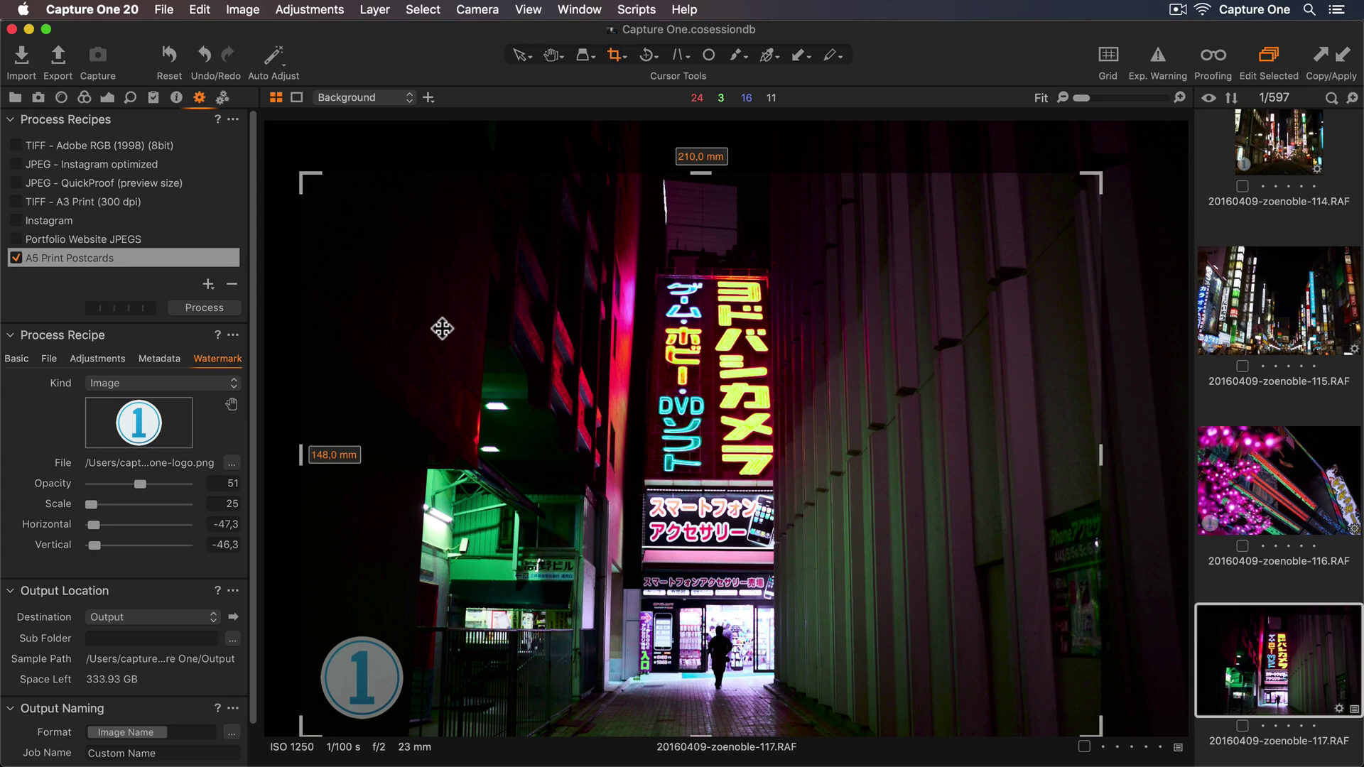
key(v)
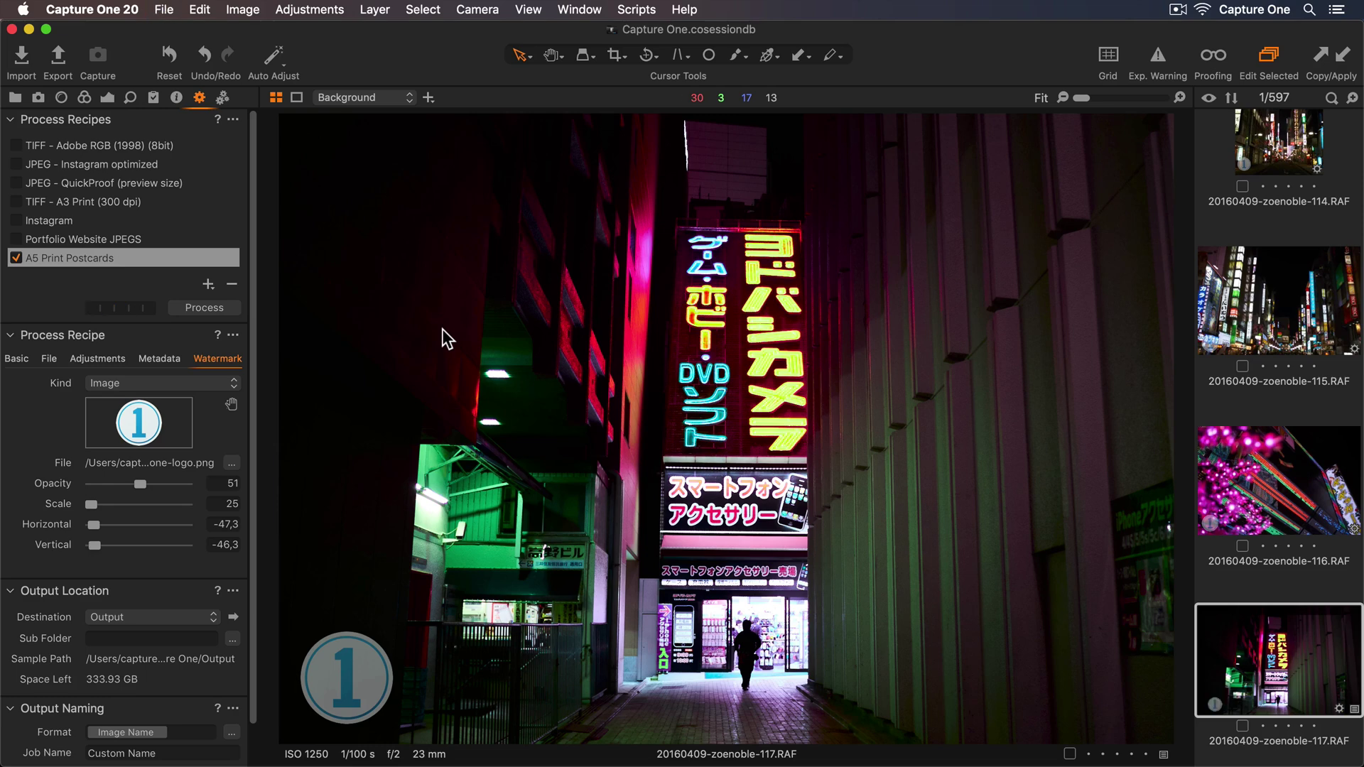
Step: Show the output in Finder and select 20160409-zoenoble-117.tif in A5 Print Postcards
click(233, 616)
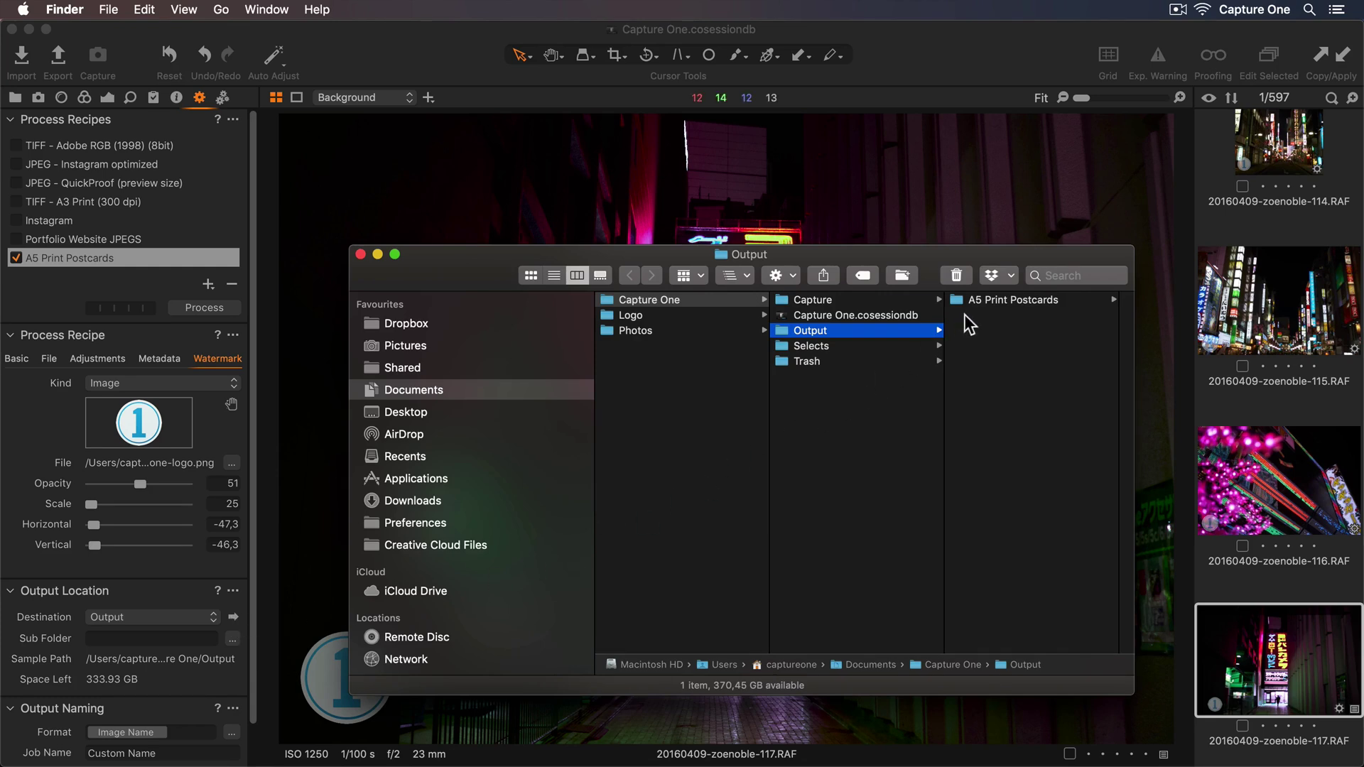
click(981, 300)
key(Right)
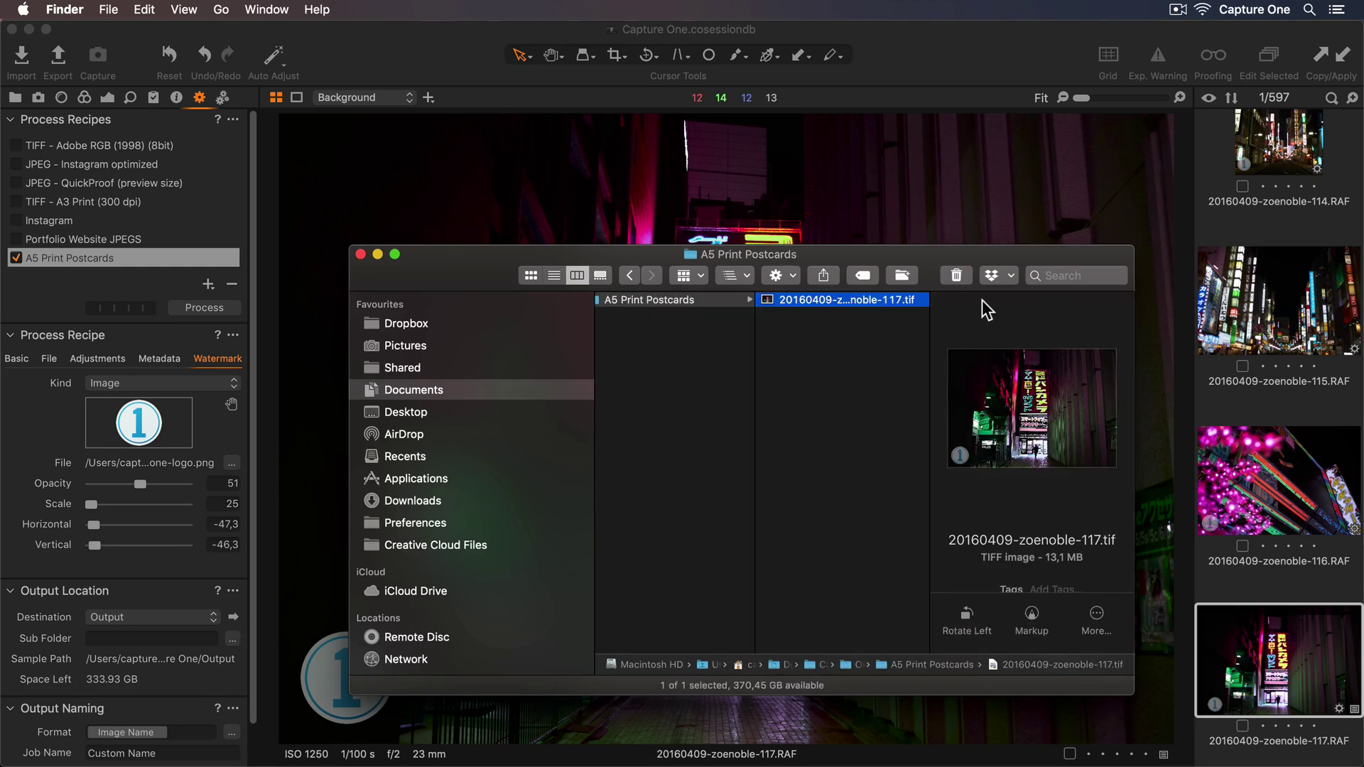